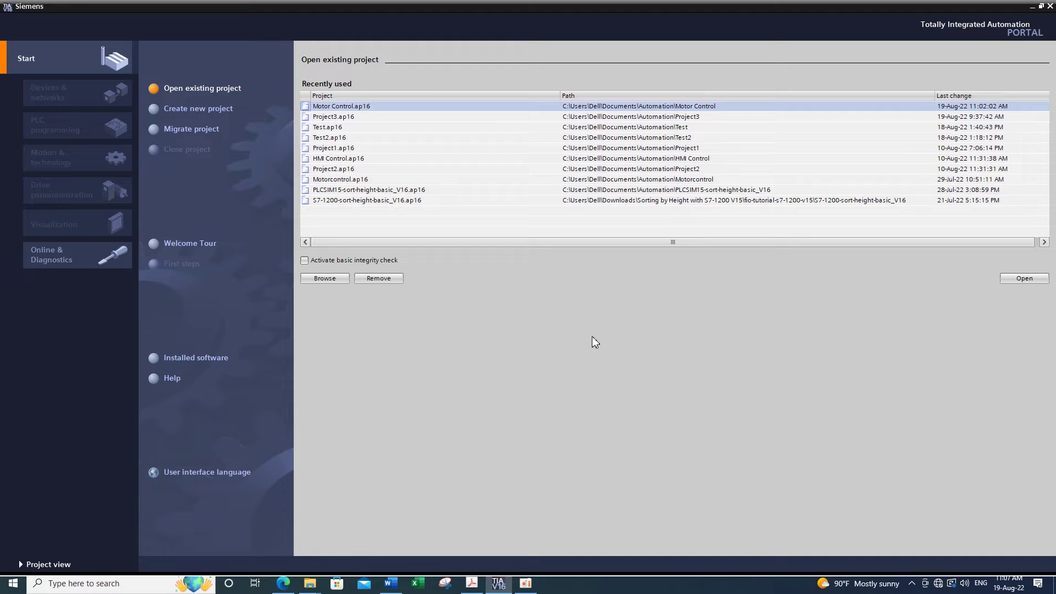
Create a new project named Lab7 and open it in the project view.
{"action": "left_click", "coordinate": [201, 110]}
{"action": "type", "text": "Lab7"}
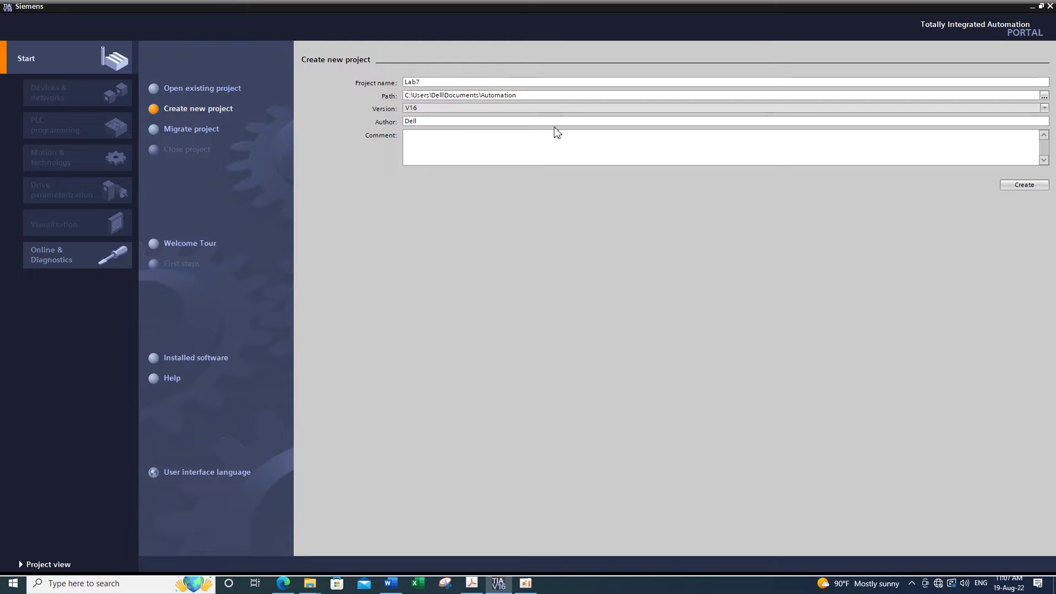
{"action": "left_click", "coordinate": [1030, 185]}
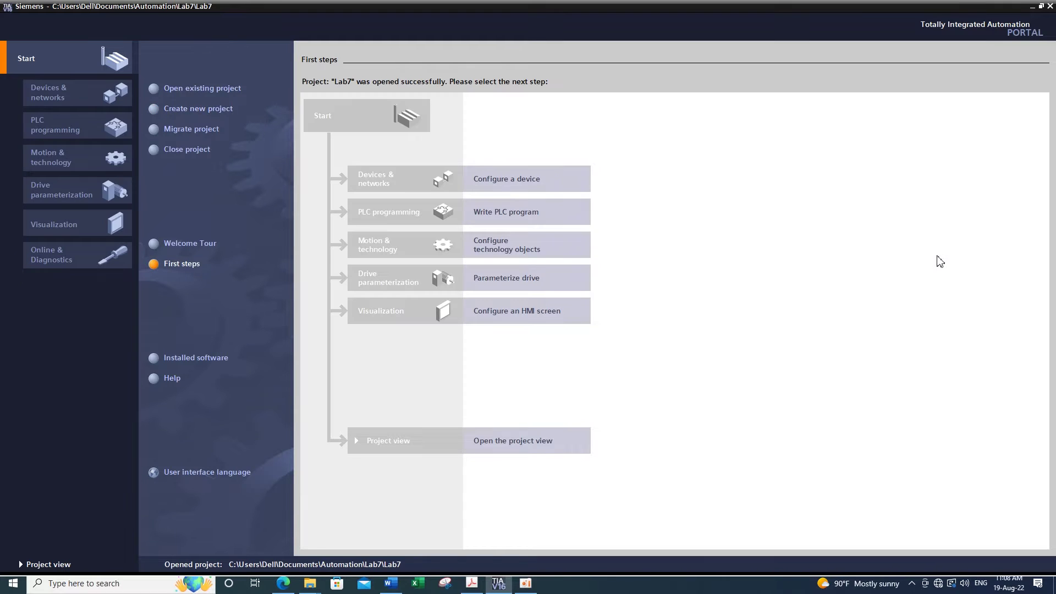
{"action": "left_click", "coordinate": [47, 563]}
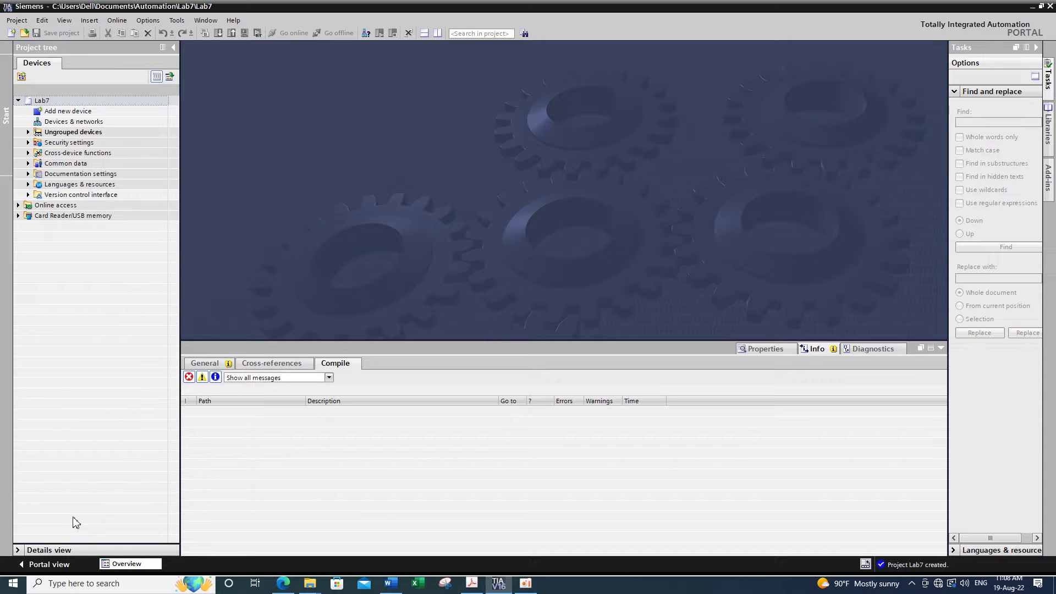
Add a SIMATIC S7-1500 controller to the project: CPU 1512C-1 PN, article number 6ES7 512-1CK01-0AB0.
{"action": "left_click", "coordinate": [75, 111]}
{"action": "double_click", "coordinate": [75, 111]}
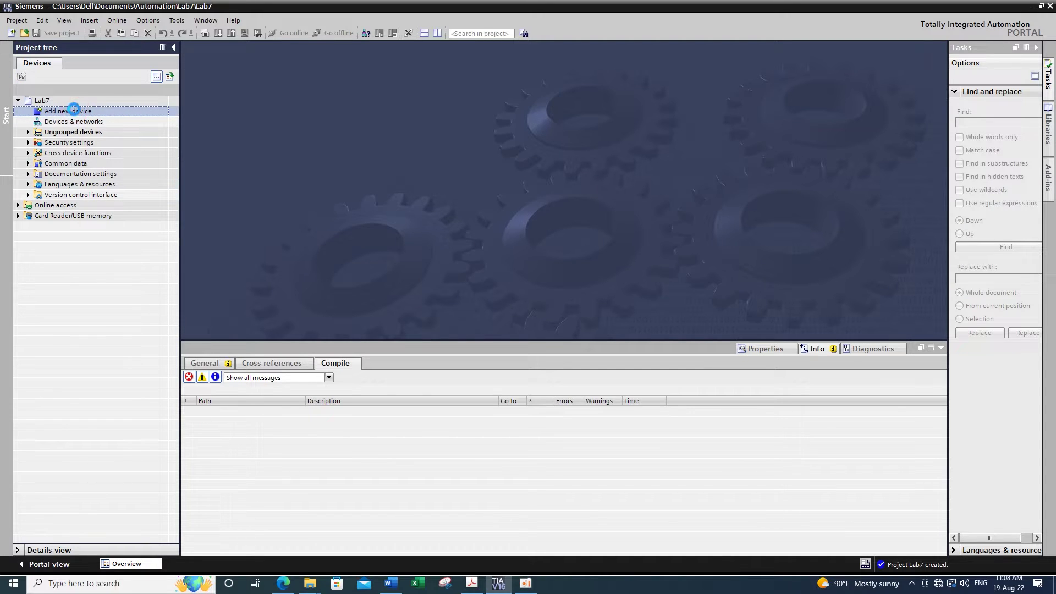
{"action": "left_click", "coordinate": [385, 179]}
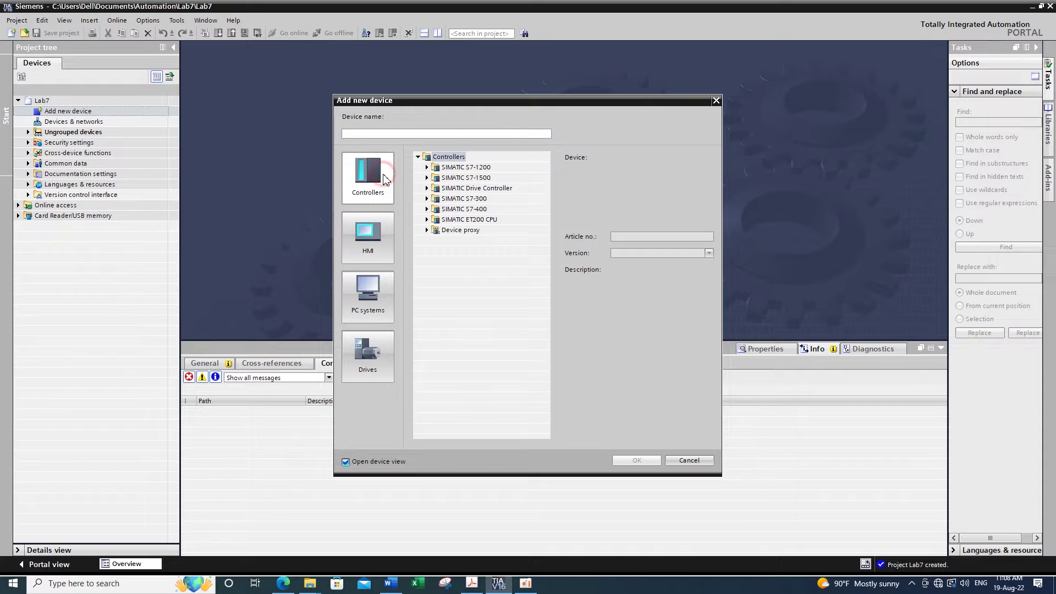
{"action": "left_click", "coordinate": [427, 179]}
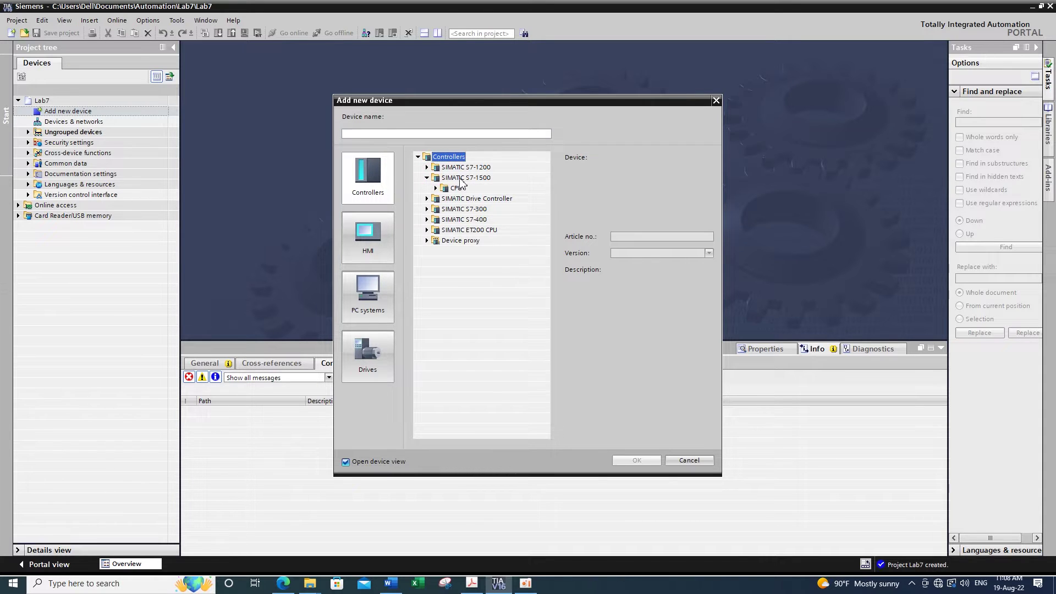
{"action": "left_click", "coordinate": [436, 188]}
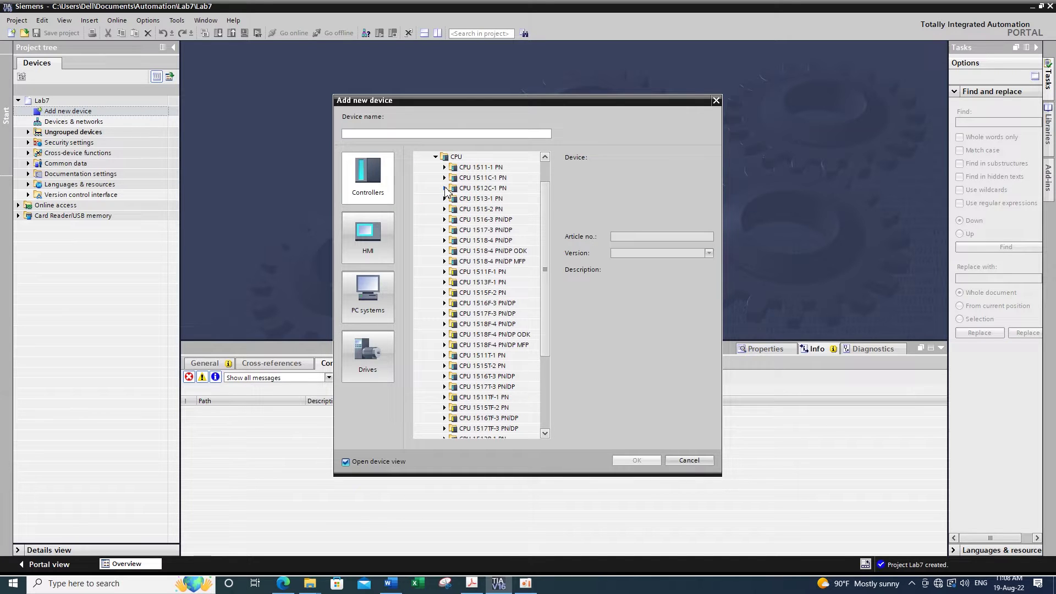
{"action": "left_click", "coordinate": [445, 188]}
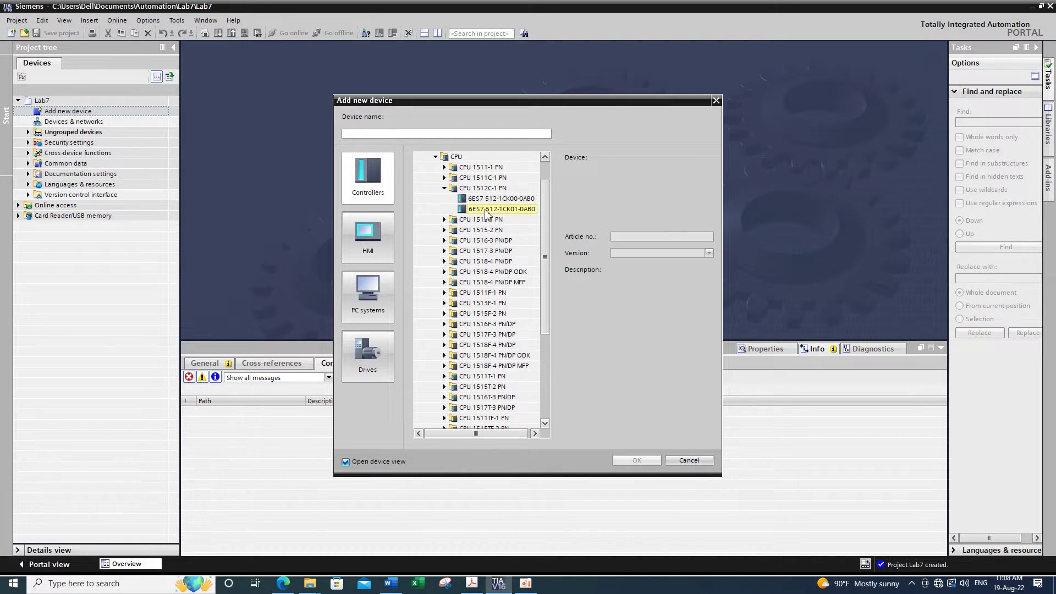
{"action": "left_click", "coordinate": [501, 209]}
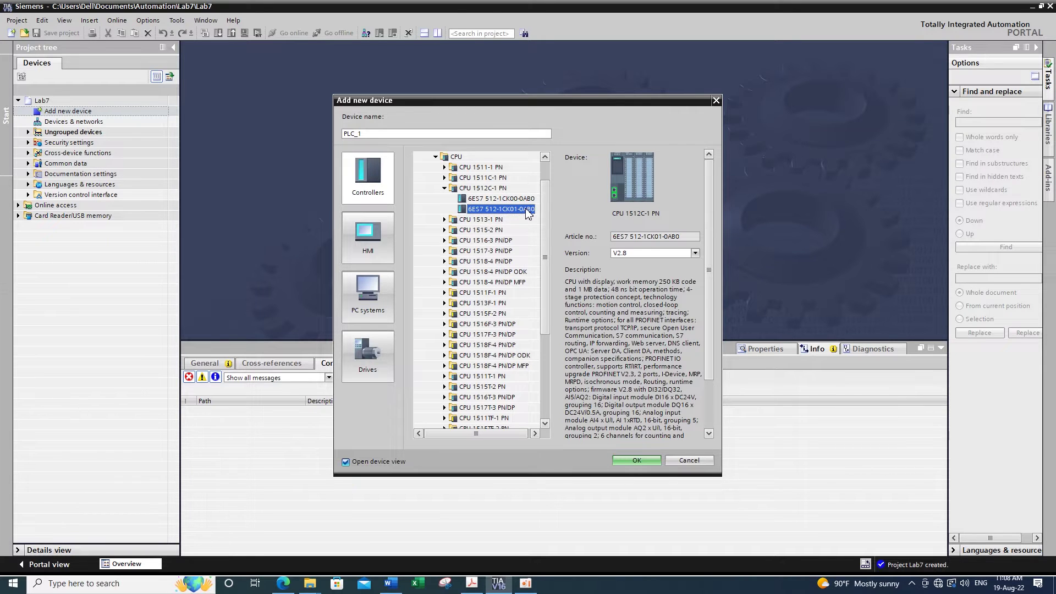
{"action": "left_click", "coordinate": [627, 459]}
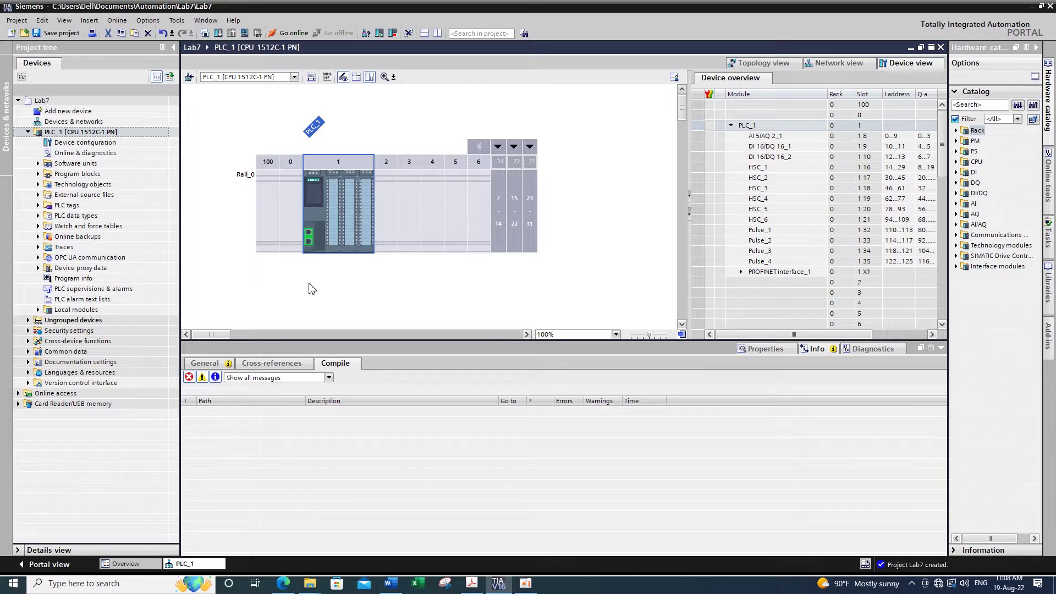
Insert the PM 190W 120/230VAC power supply, 6EP1333-4BA00, into slot 0 of the PLC rack.
{"action": "left_click", "coordinate": [293, 202]}
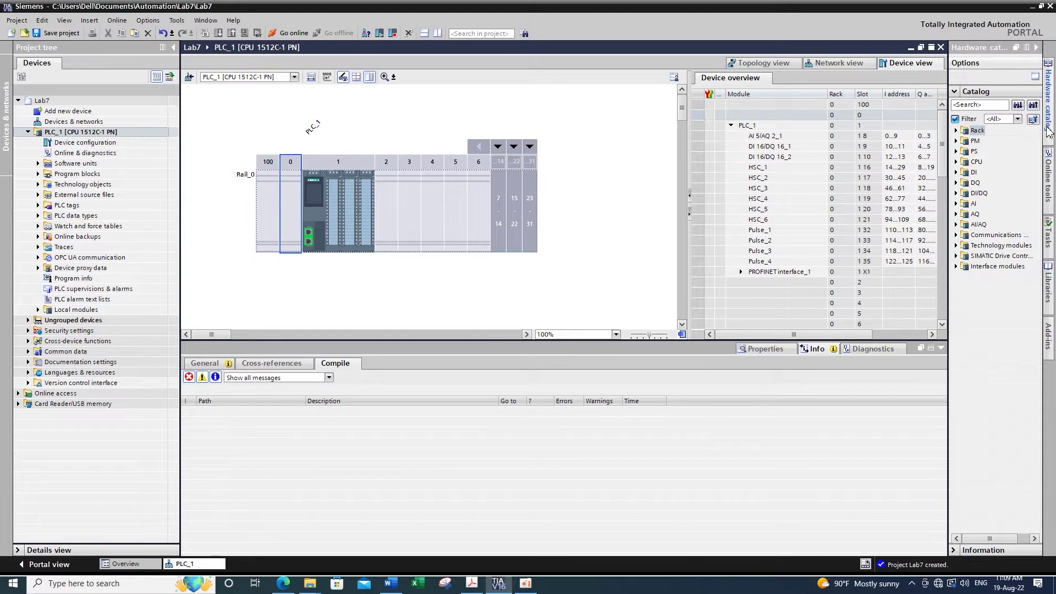
{"action": "left_click", "coordinate": [956, 140]}
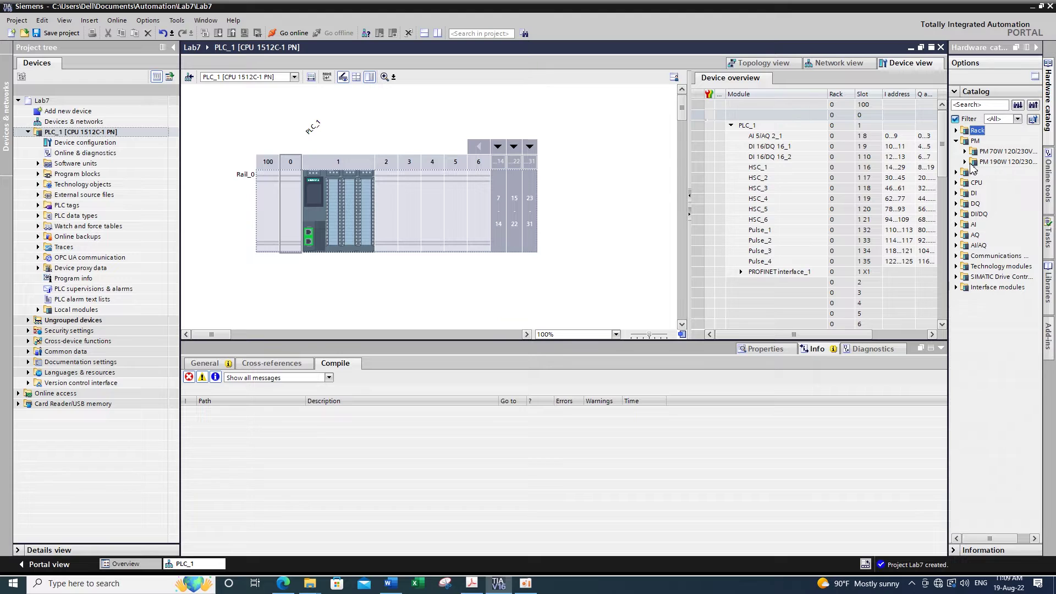
{"action": "double_click", "coordinate": [974, 164]}
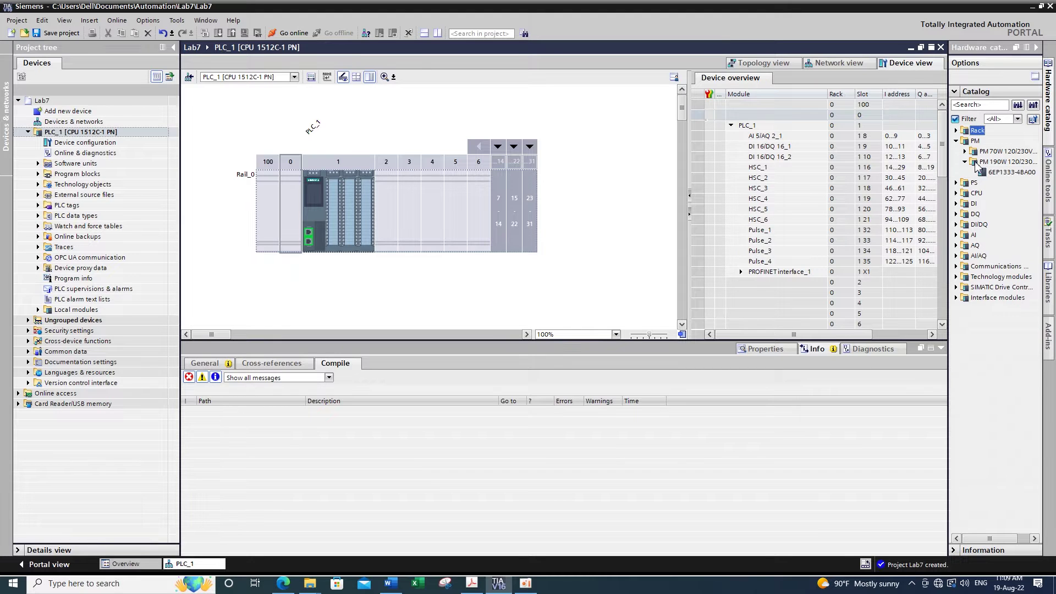
{"action": "left_click_drag", "start_coordinate": [1031, 176], "coordinate": [322, 239]}
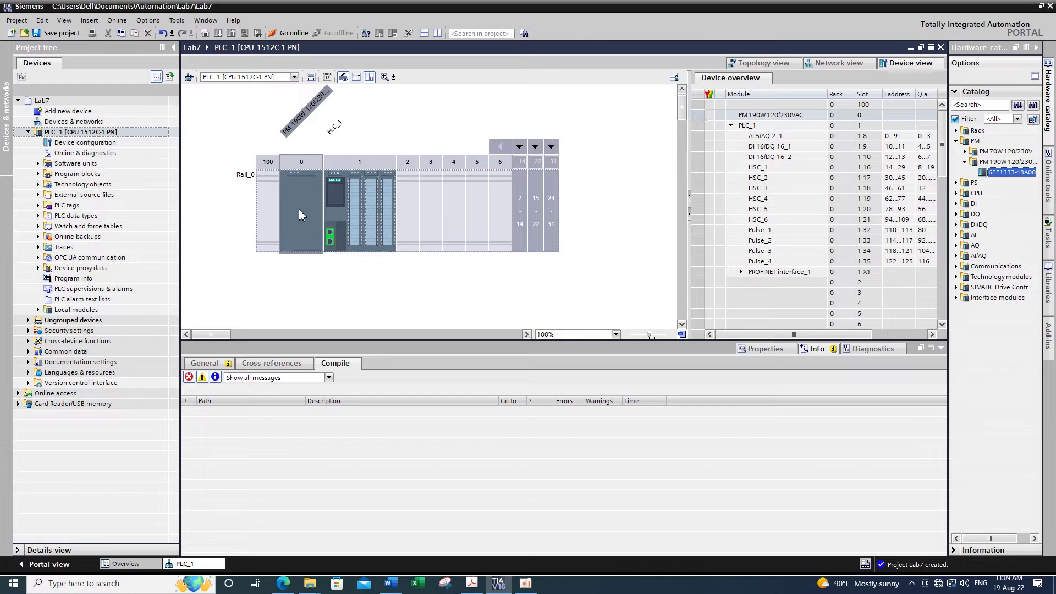
{"action": "left_click", "coordinate": [433, 277]}
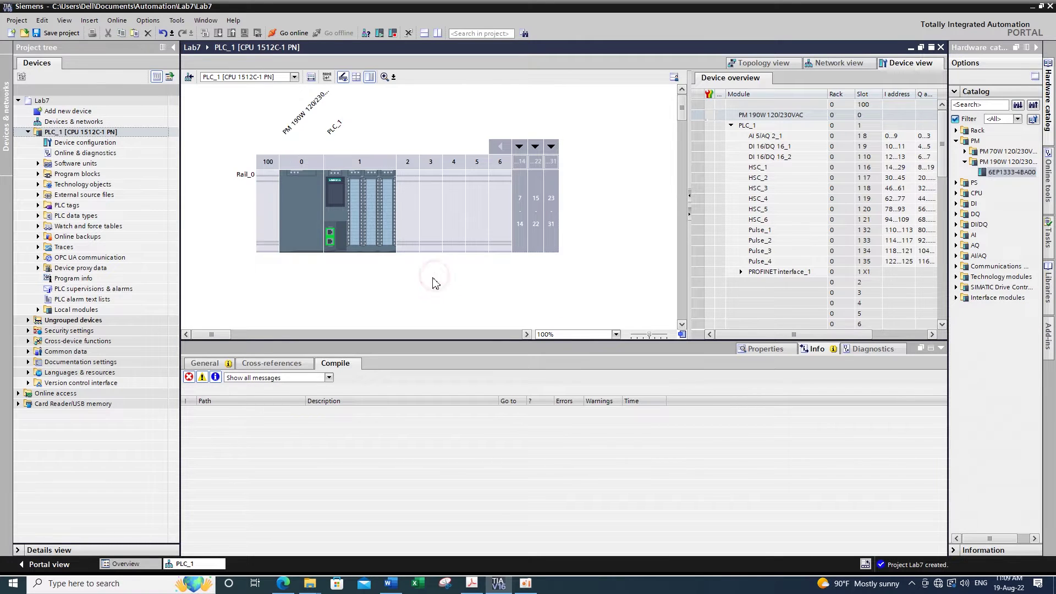
Set the IP address of the CPU's PROFINET interface to 192.168.206.1 and connect it to a new subnet.
{"action": "left_click", "coordinate": [331, 238]}
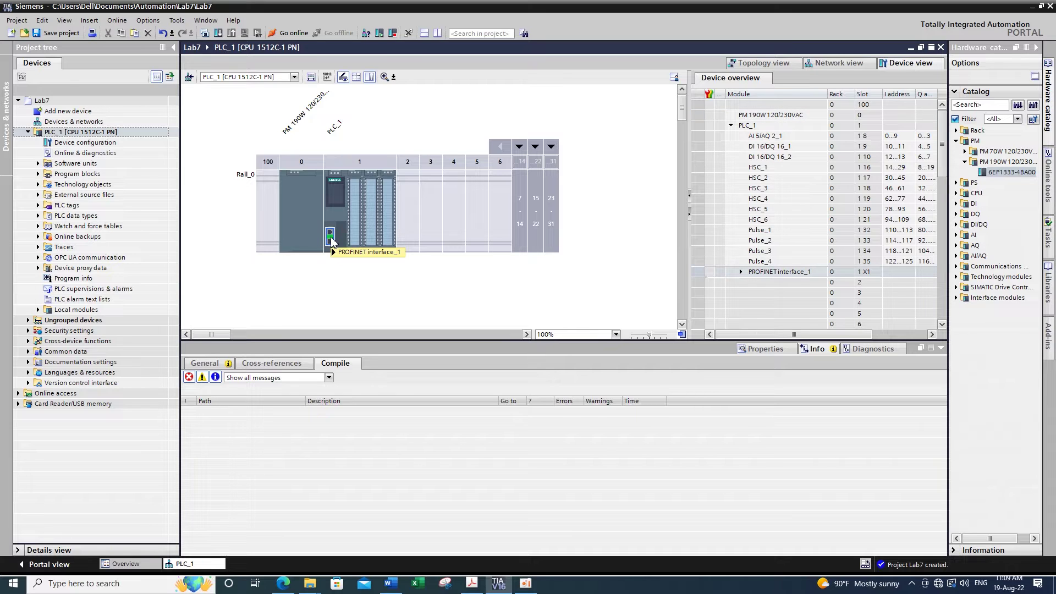
{"action": "left_click", "coordinate": [355, 242]}
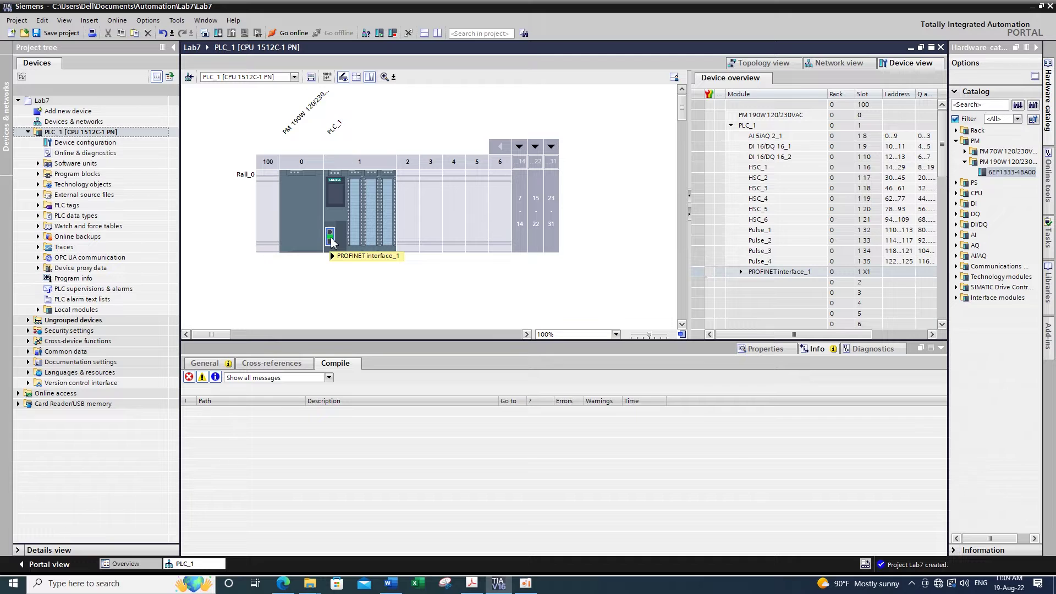
{"action": "left_click", "coordinate": [777, 354]}
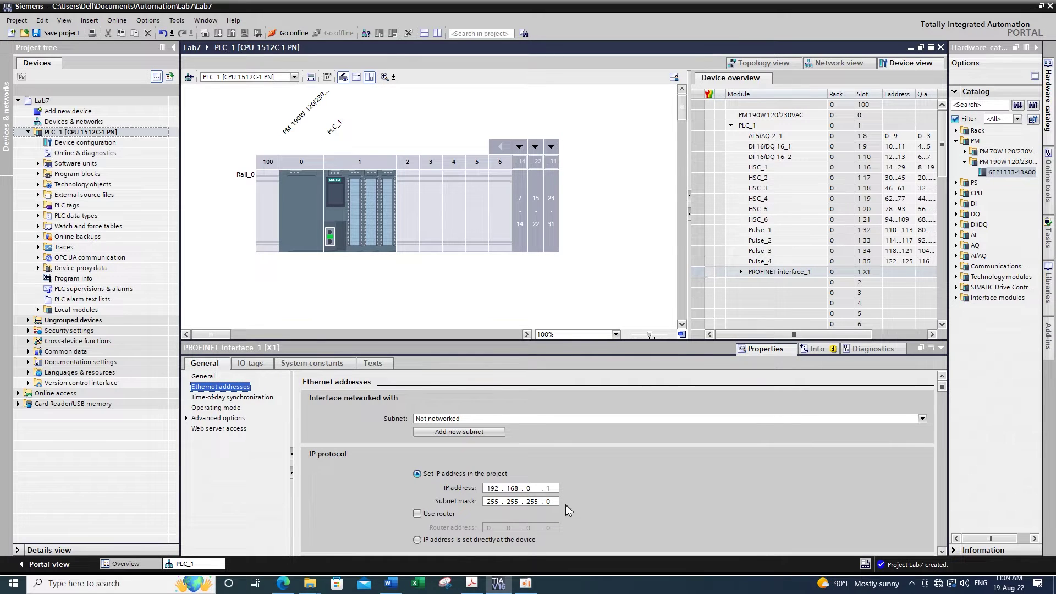
{"action": "scroll", "coordinate": [686, 491], "scroll_direction": "down", "scroll_amount": 1}
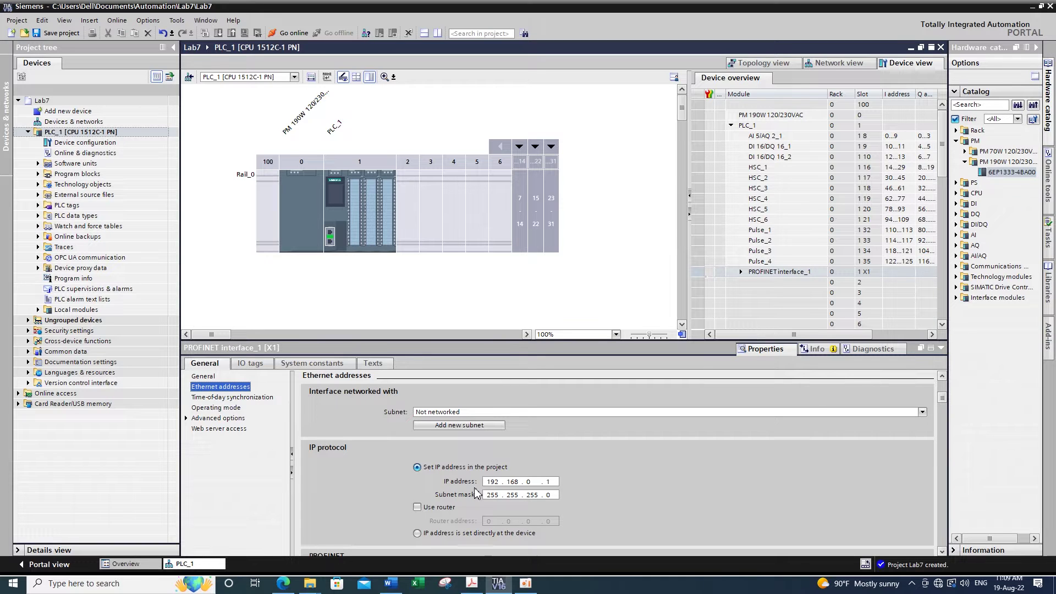
{"action": "left_click", "coordinate": [527, 482]}
{"action": "type", "text": "206"}
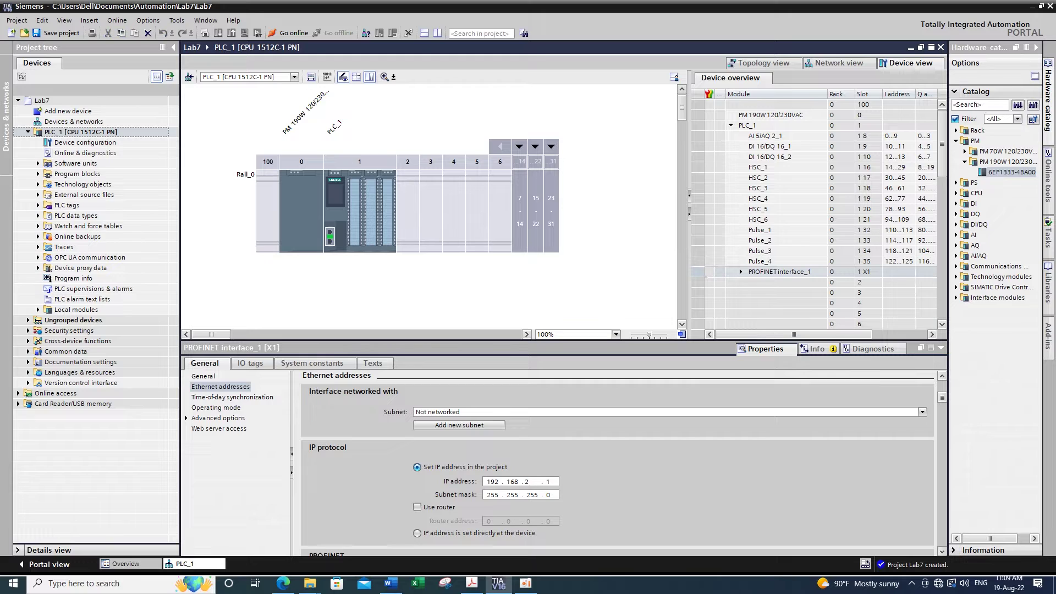
{"action": "left_click", "coordinate": [589, 482]}
{"action": "left_click", "coordinate": [691, 478]}
{"action": "left_click", "coordinate": [459, 425]}
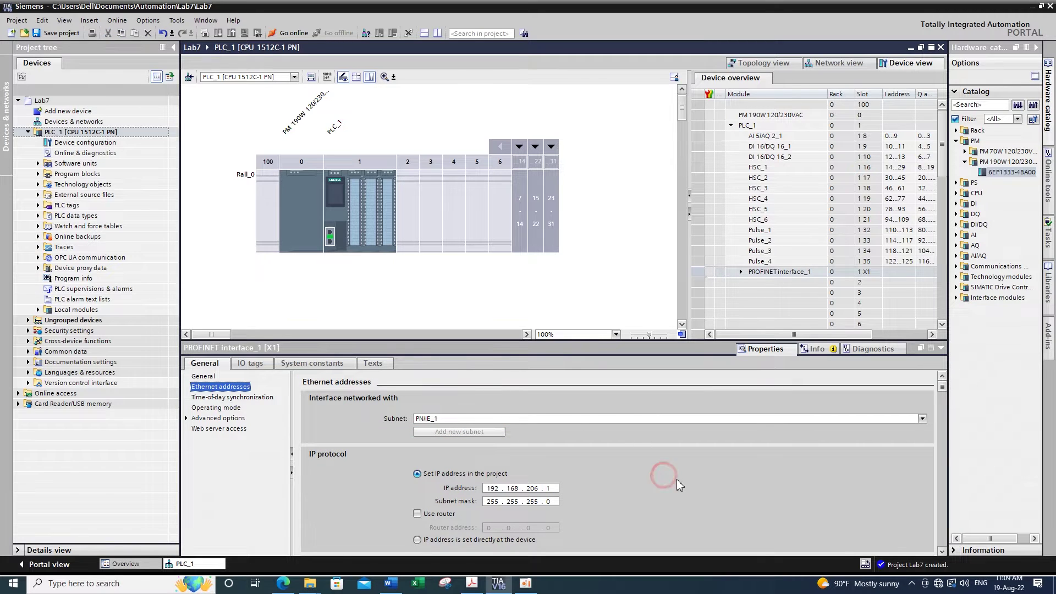
{"action": "left_click", "coordinate": [602, 291]}
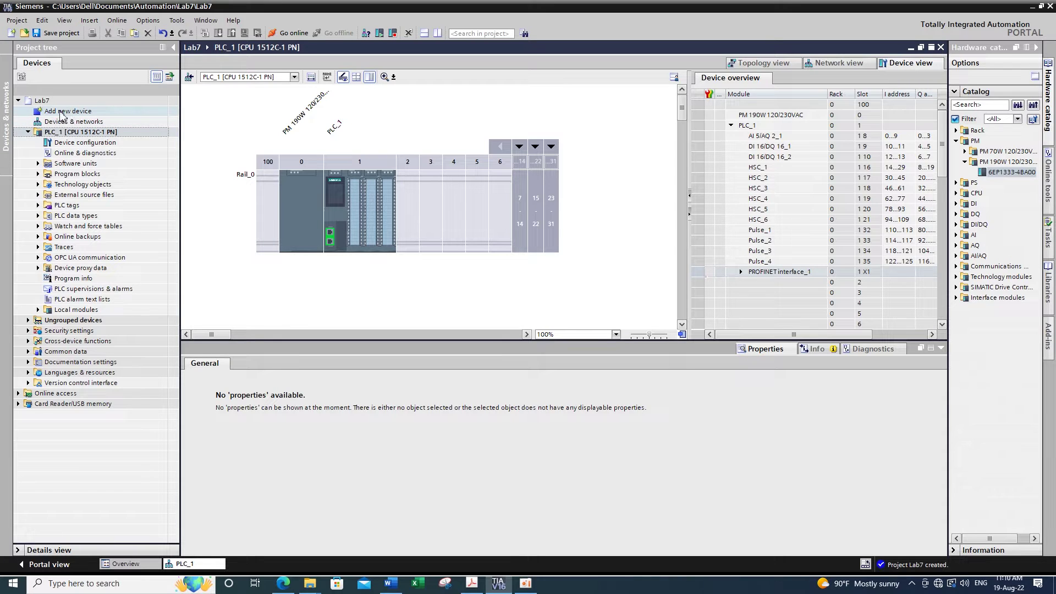
Add a 15-inch SIMATIC Comfort Panel HMI to the project: TP1500 Comfort, article number 6AV2 124-0QC02-0AX1.
{"action": "left_click", "coordinate": [58, 112]}
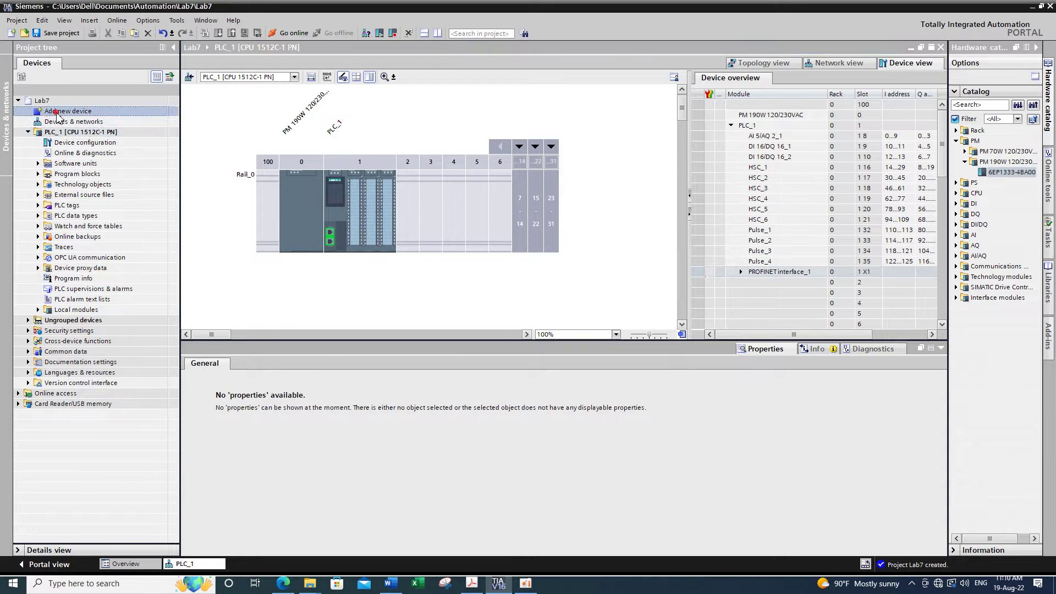
{"action": "double_click", "coordinate": [71, 112]}
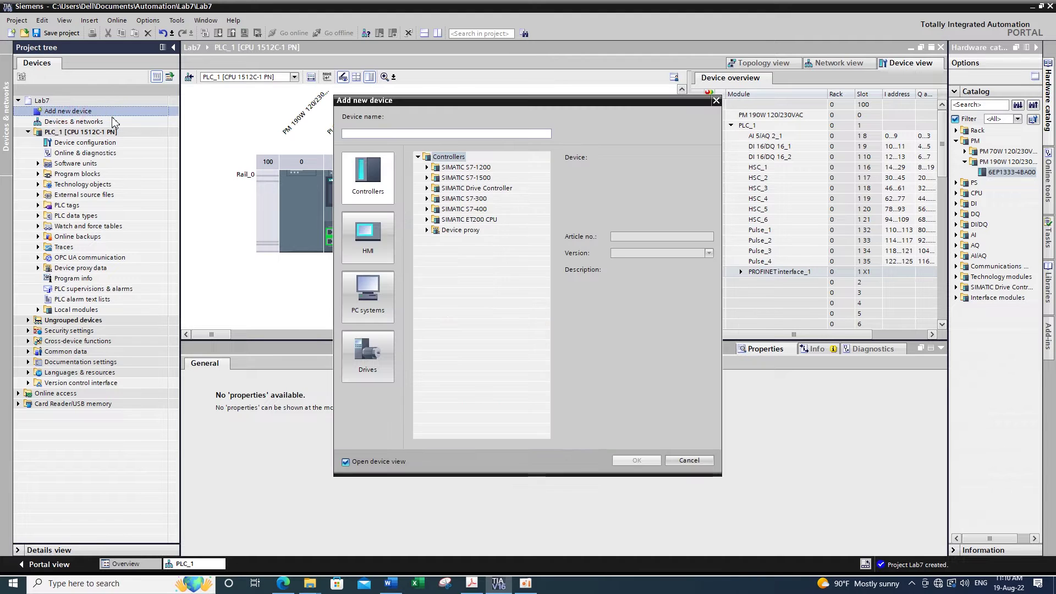
{"action": "left_click", "coordinate": [378, 242]}
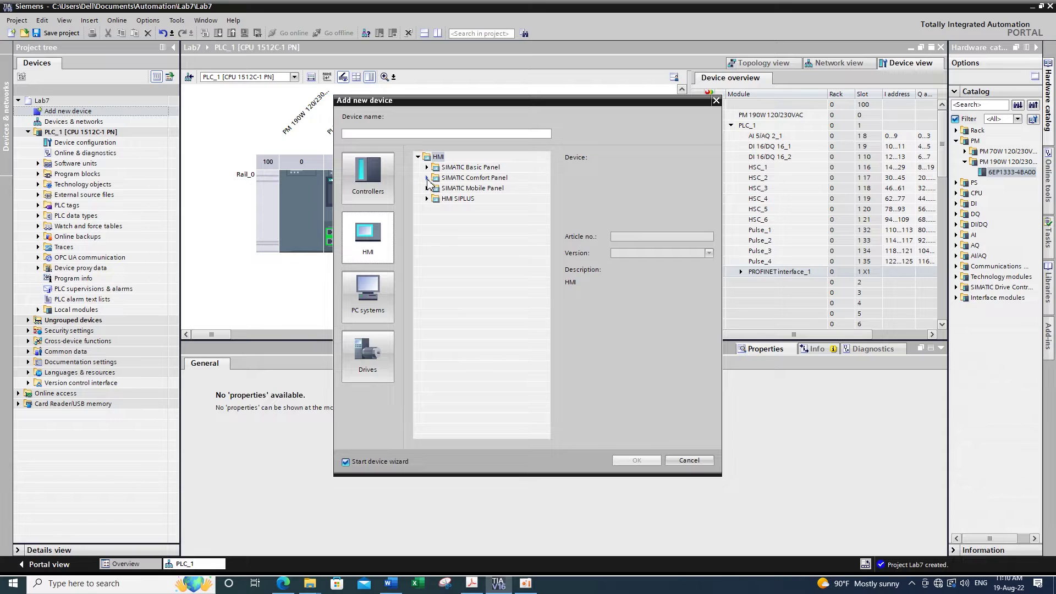
{"action": "left_click", "coordinate": [427, 178]}
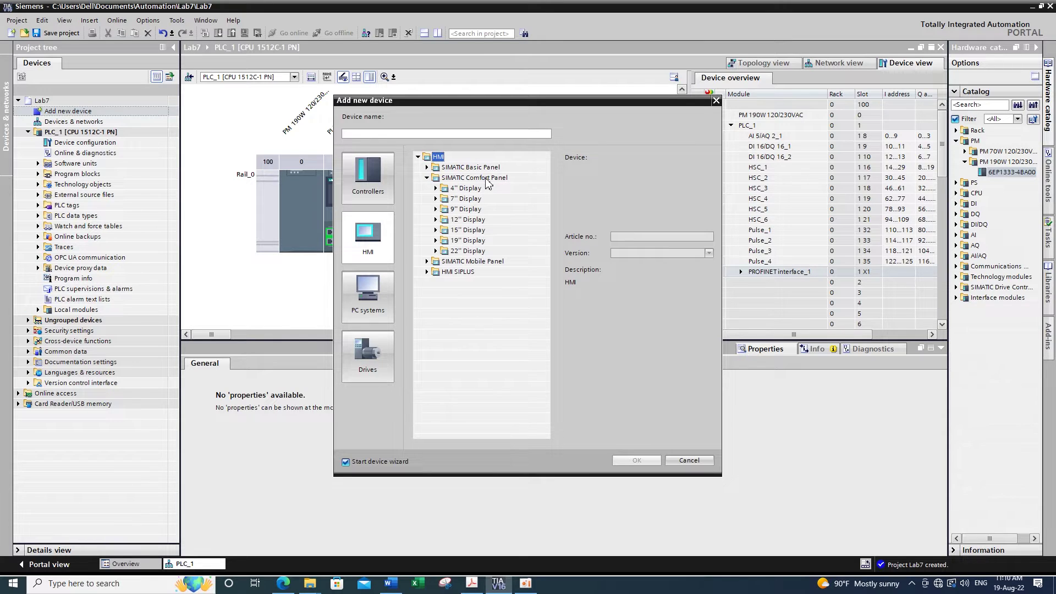
{"action": "left_click", "coordinate": [436, 230]}
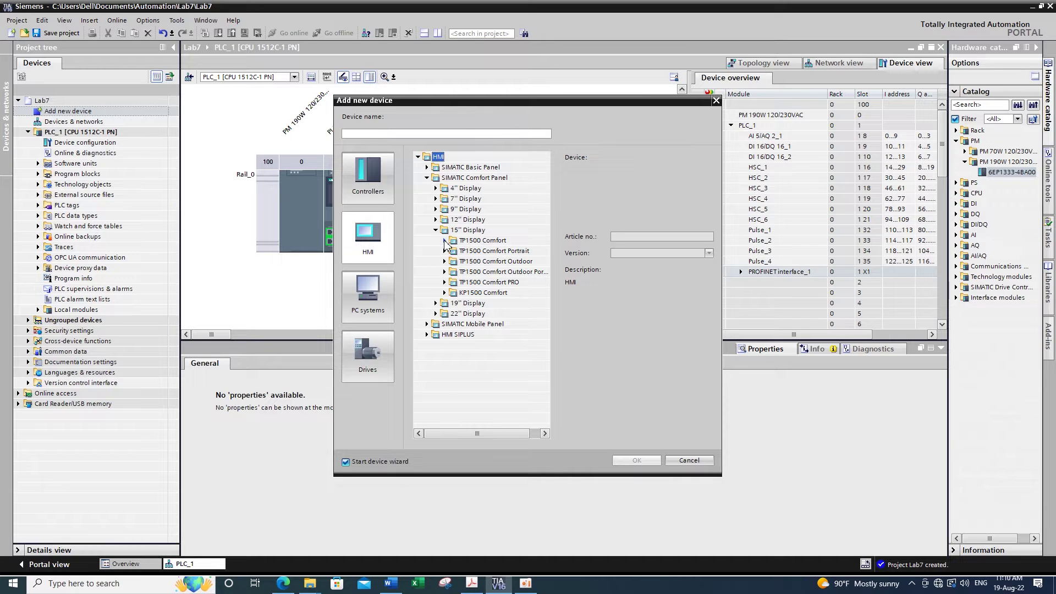
{"action": "left_click", "coordinate": [444, 240]}
{"action": "left_click", "coordinate": [445, 240]}
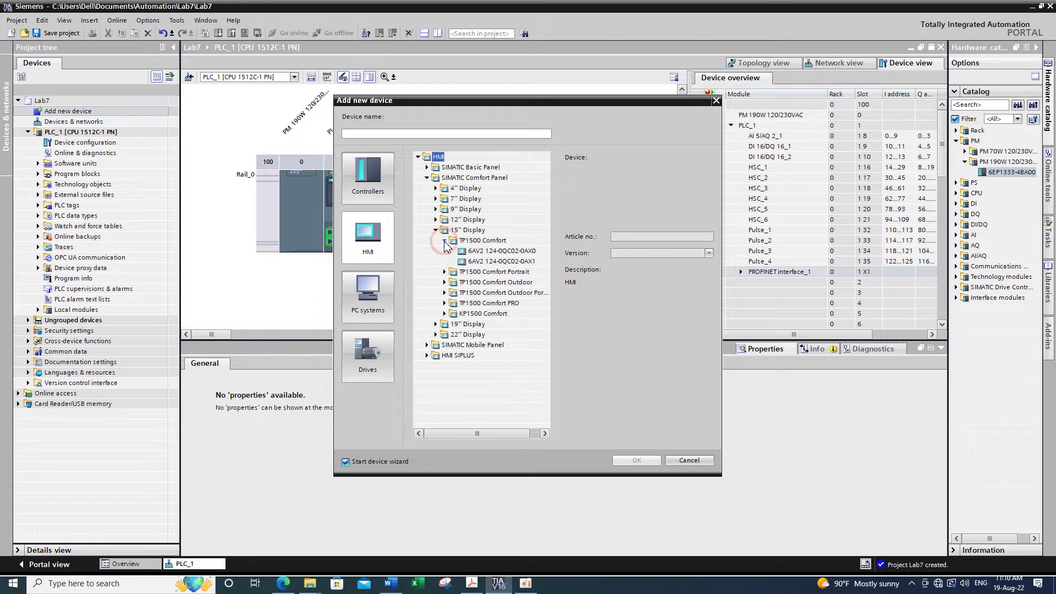
{"action": "left_click", "coordinate": [509, 261]}
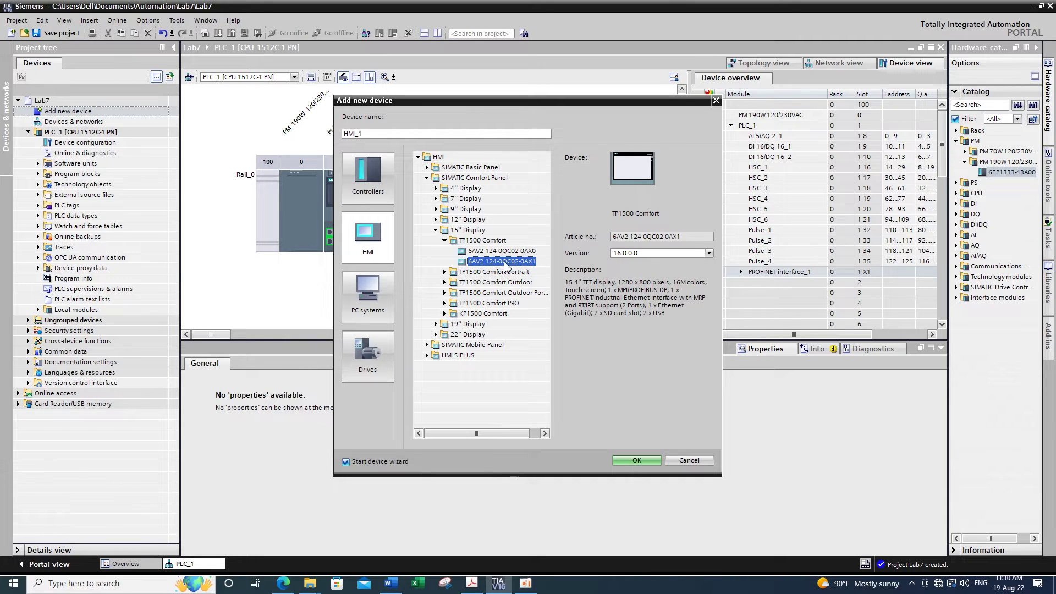
{"action": "left_click", "coordinate": [637, 460]}
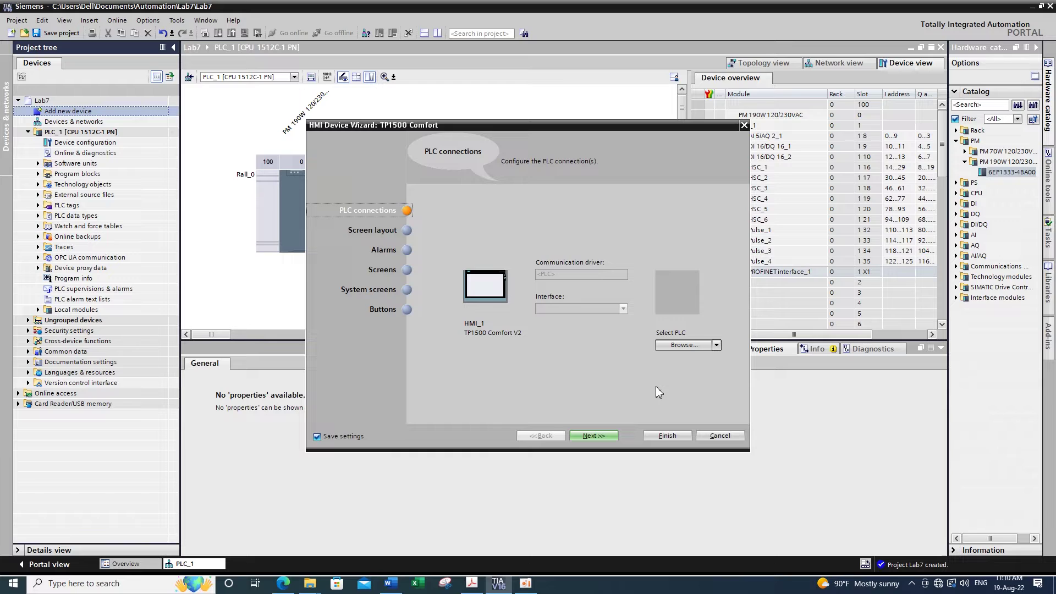
Connect the HMI panel to PLC_1 in the device wizard.
{"action": "left_click", "coordinate": [715, 346]}
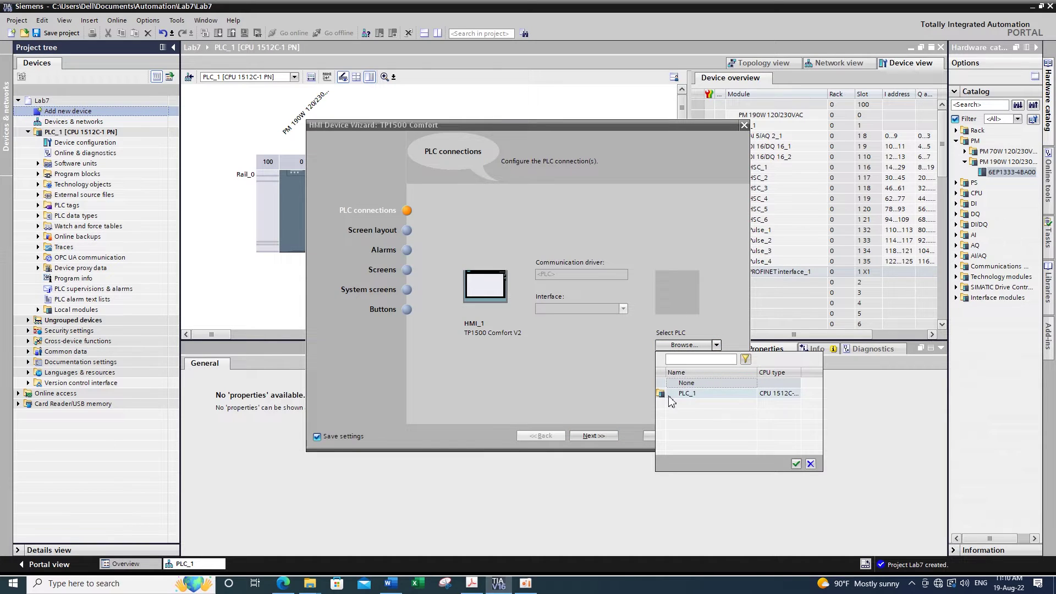
{"action": "left_click", "coordinate": [732, 394]}
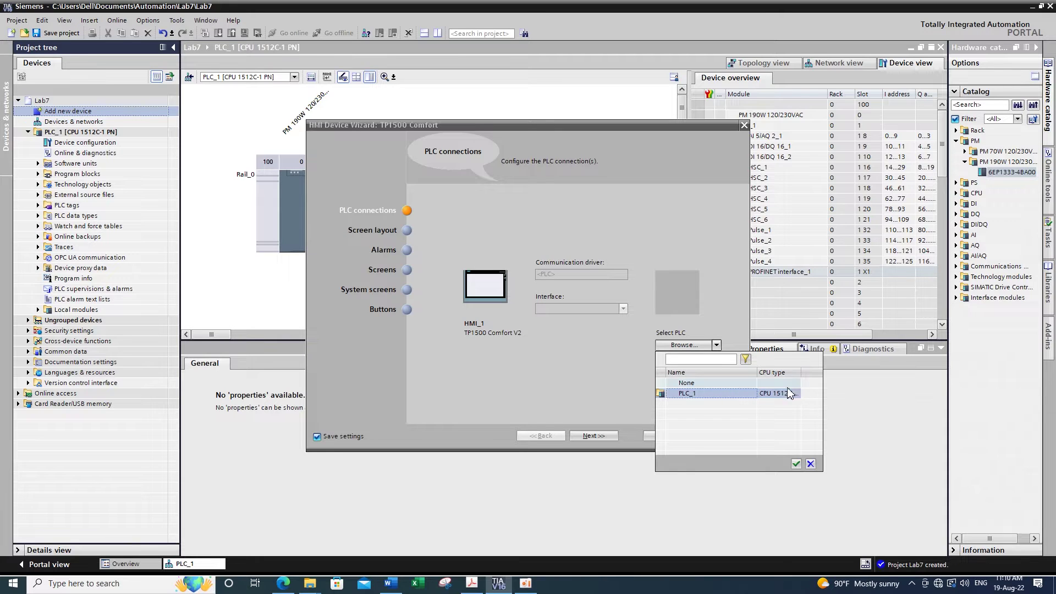
{"action": "left_click", "coordinate": [795, 463]}
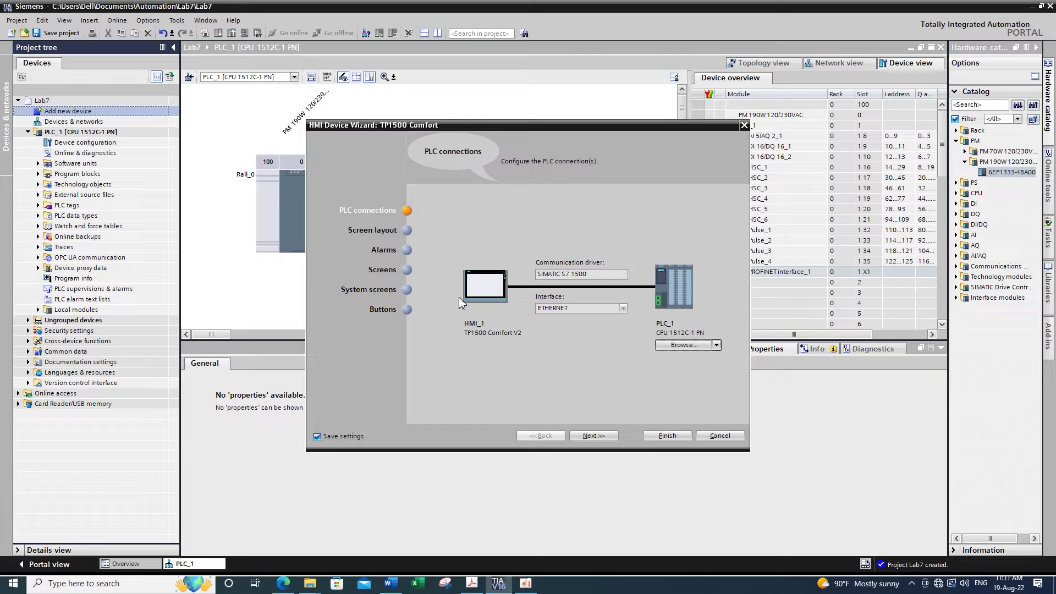
Set the background color of the HMI screen layout to turquoise (51, 204, 204) in the device wizard.
{"action": "left_click", "coordinate": [407, 232]}
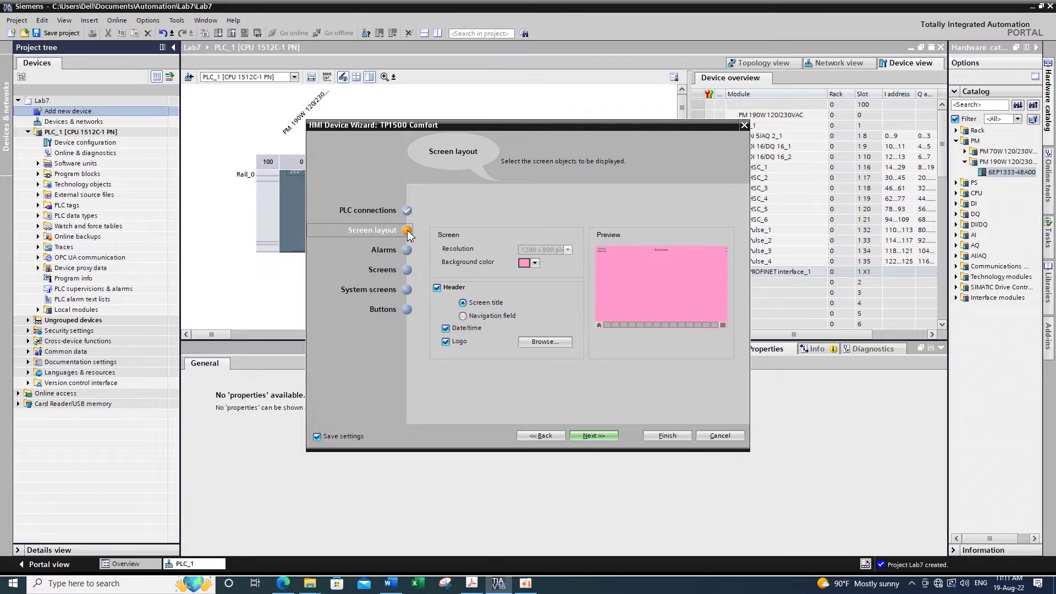
{"action": "left_click", "coordinate": [534, 262]}
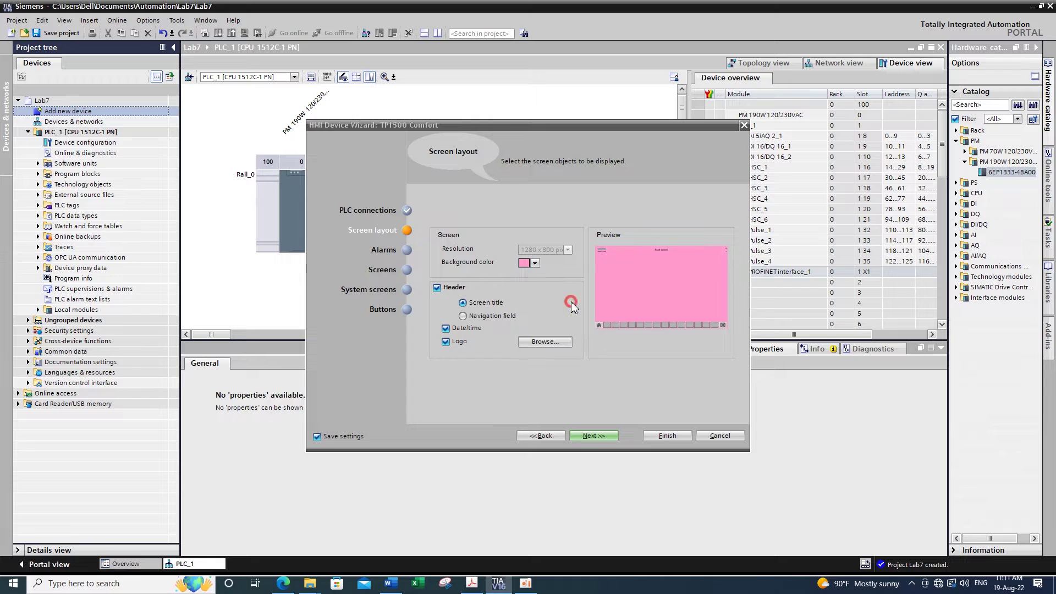
{"action": "left_click", "coordinate": [568, 301]}
{"action": "left_click", "coordinate": [535, 262]}
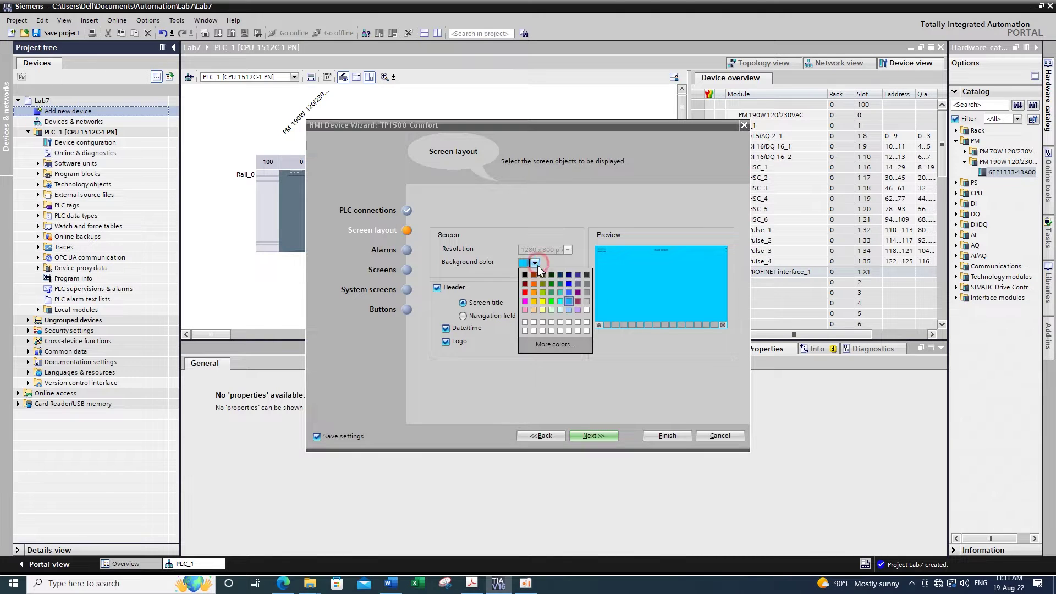
{"action": "left_click", "coordinate": [561, 301]}
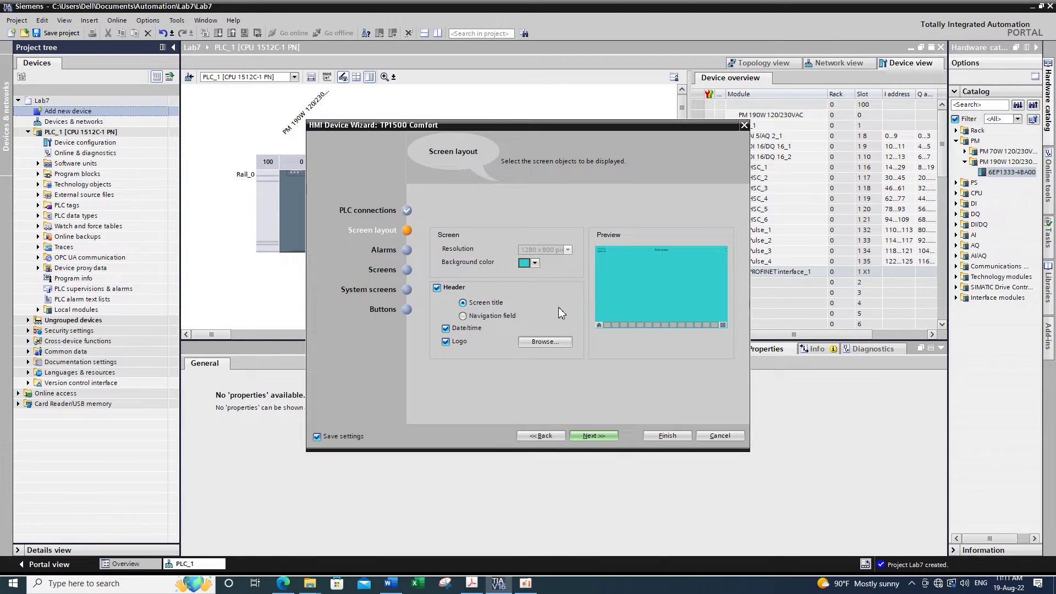
Leave all alarm options off and delete every screen except the root screen from the HMI screen navigation.
{"action": "left_click", "coordinate": [409, 252]}
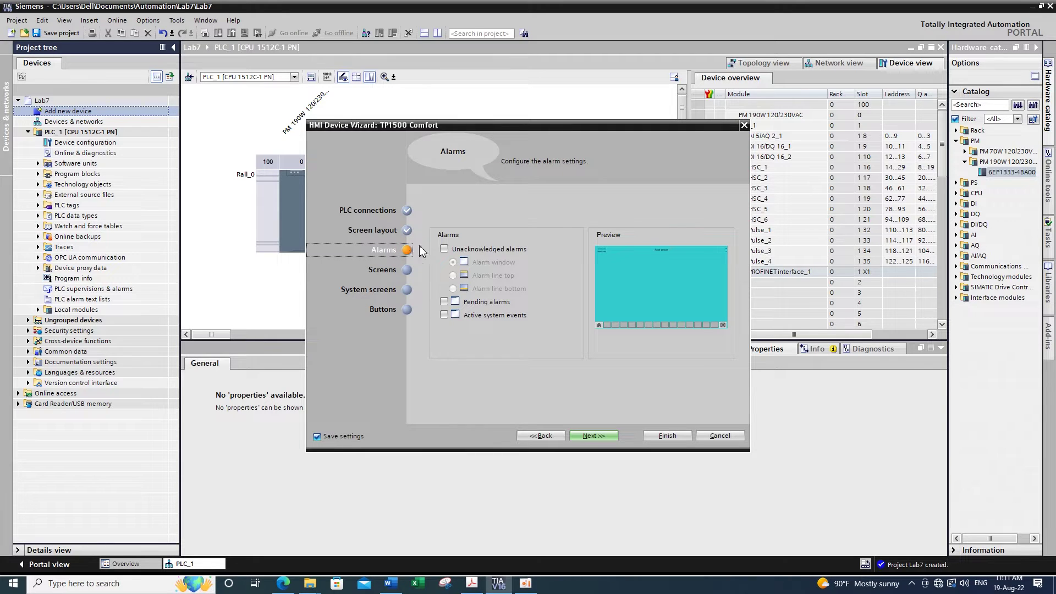
{"action": "left_click", "coordinate": [407, 273]}
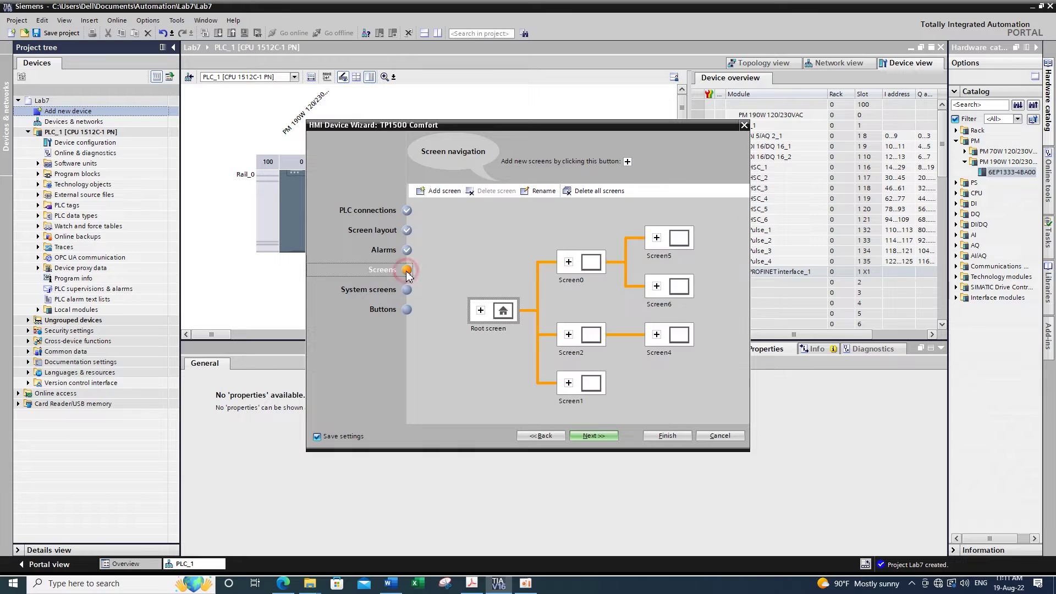
{"action": "left_click", "coordinate": [667, 241]}
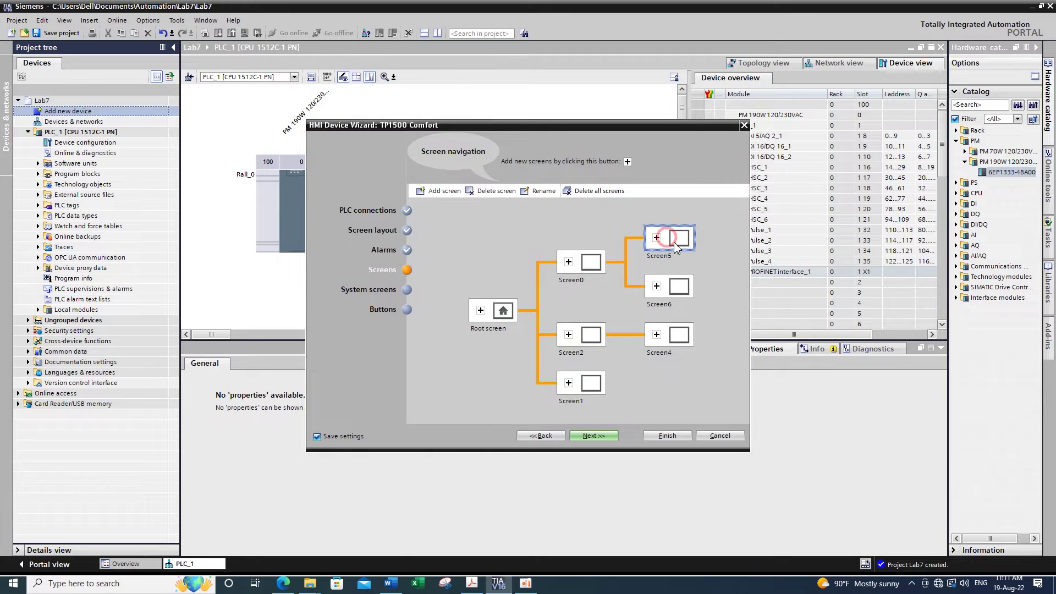
{"action": "left_click", "coordinate": [503, 193]}
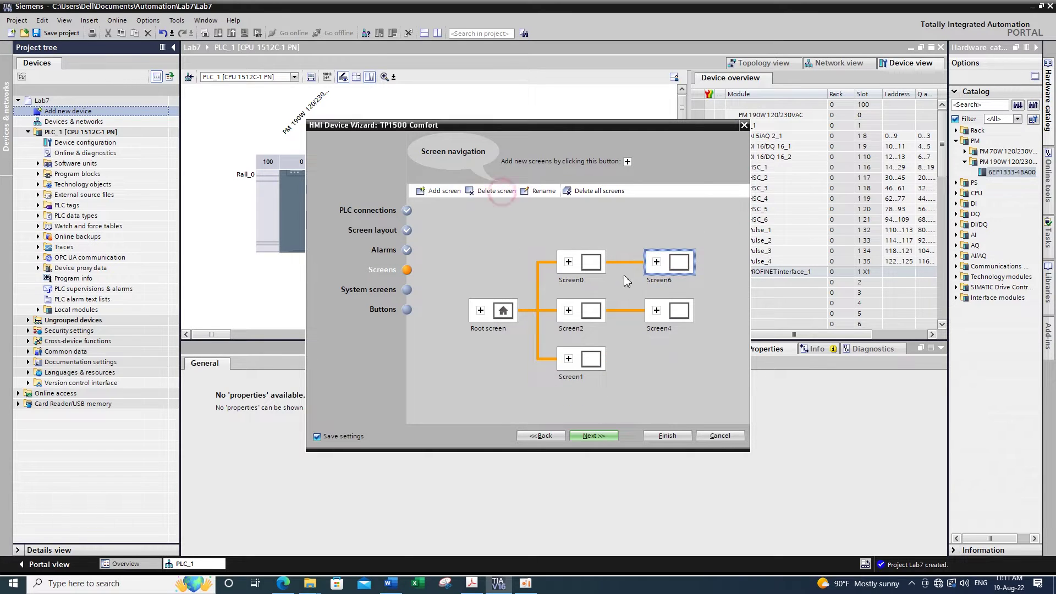
{"action": "left_click", "coordinate": [657, 262]}
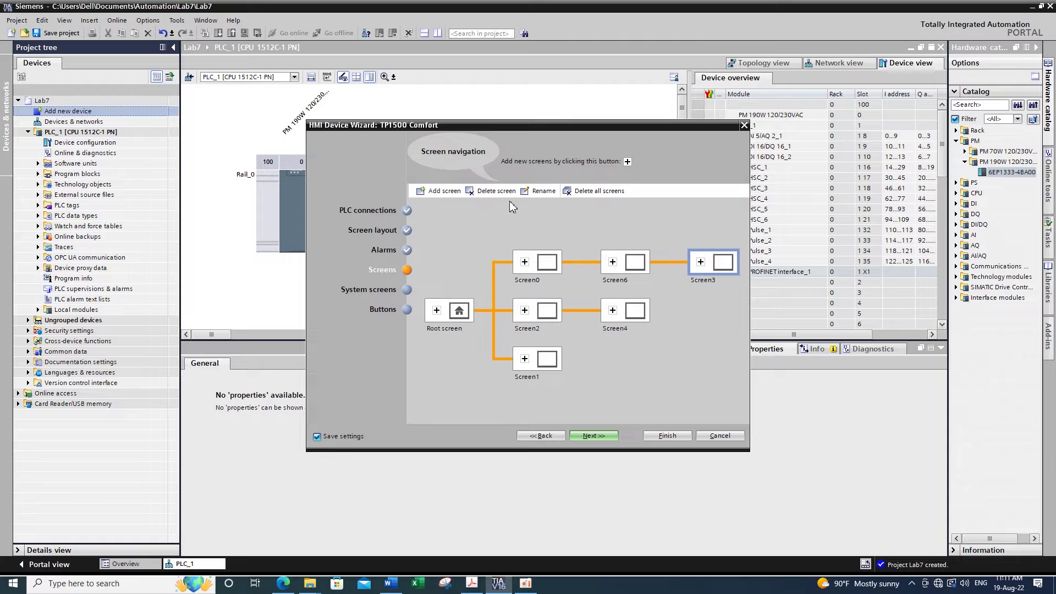
{"action": "left_click", "coordinate": [494, 191]}
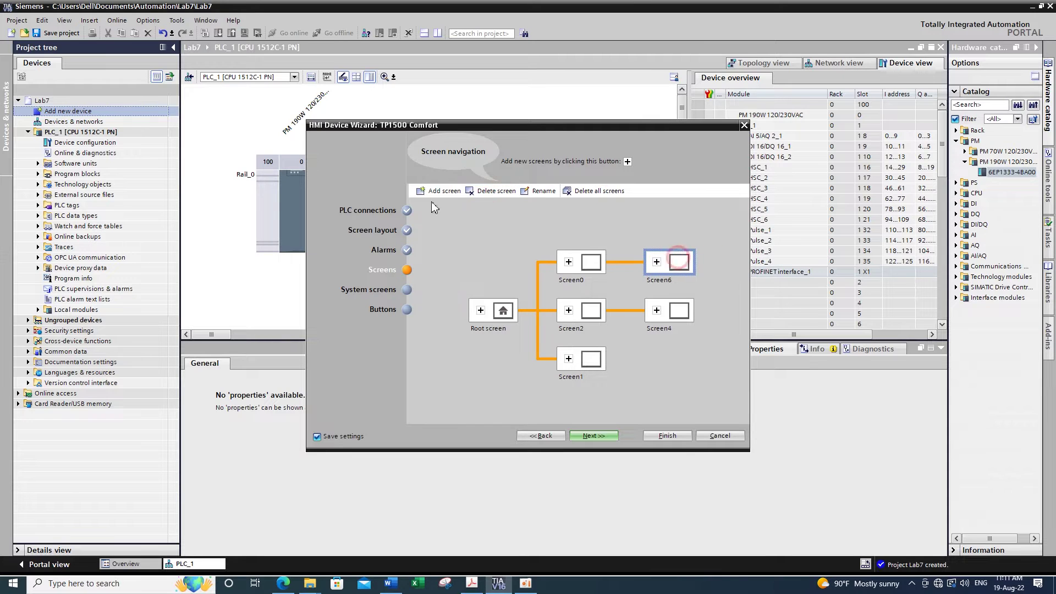
{"action": "left_click", "coordinate": [494, 191]}
{"action": "left_click", "coordinate": [495, 191]}
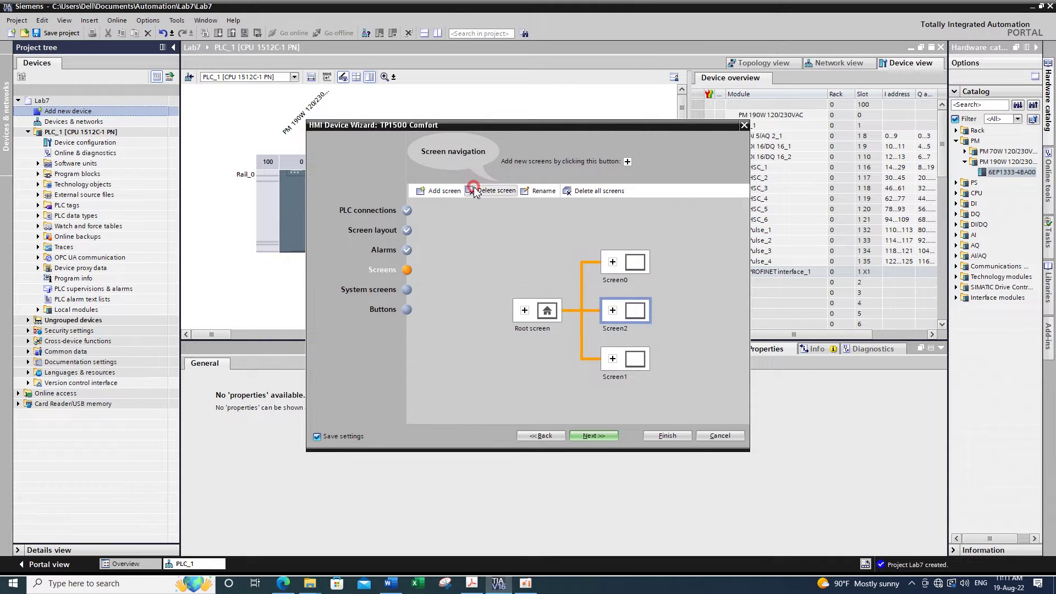
{"action": "left_click", "coordinate": [498, 192]}
{"action": "left_click", "coordinate": [632, 291]}
{"action": "left_click", "coordinate": [504, 192]}
{"action": "left_click", "coordinate": [633, 310]}
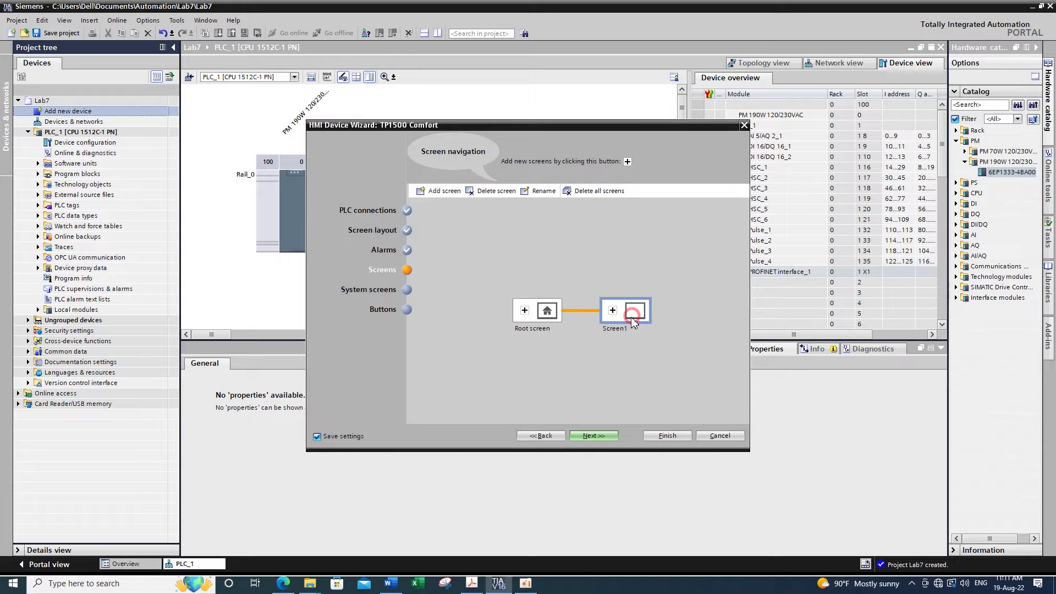
{"action": "left_click", "coordinate": [495, 190]}
{"action": "left_click", "coordinate": [618, 355]}
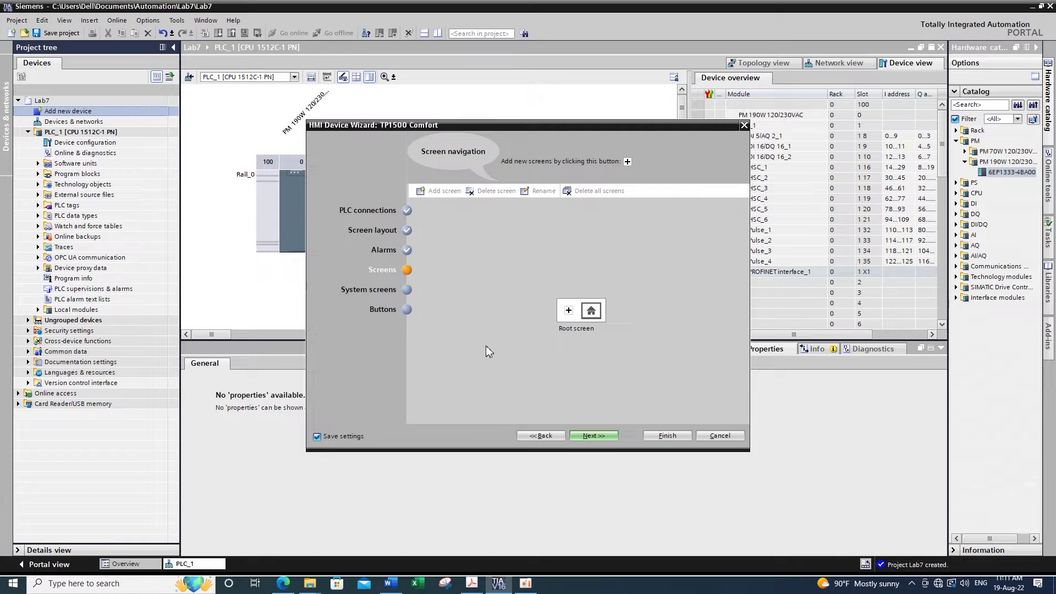
Keep all system screens and only the bottom button area enabled, and finish the HMI device wizard.
{"action": "left_click", "coordinate": [366, 290]}
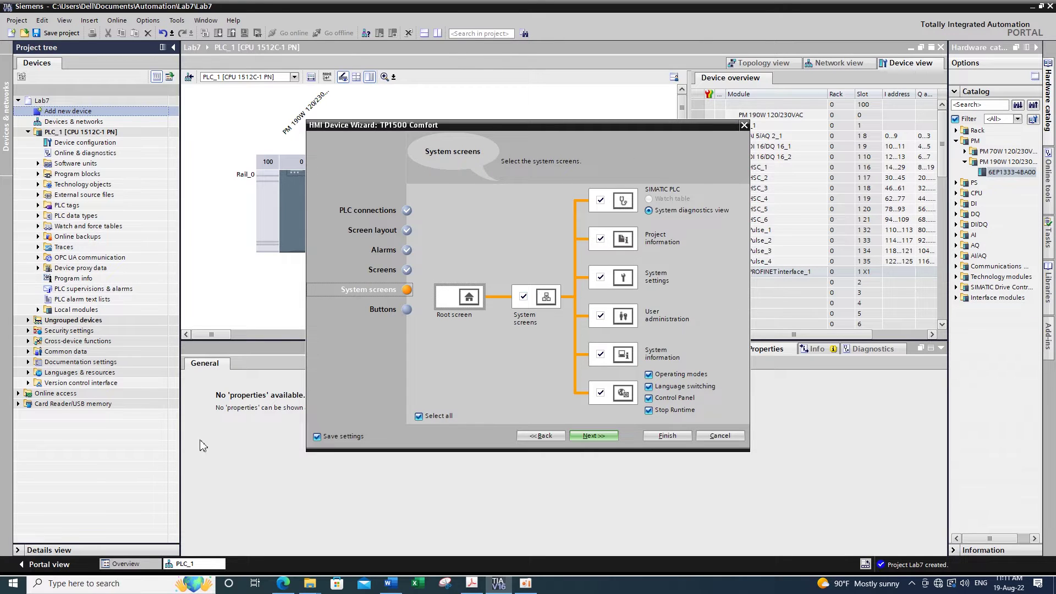
{"action": "left_click", "coordinate": [399, 311]}
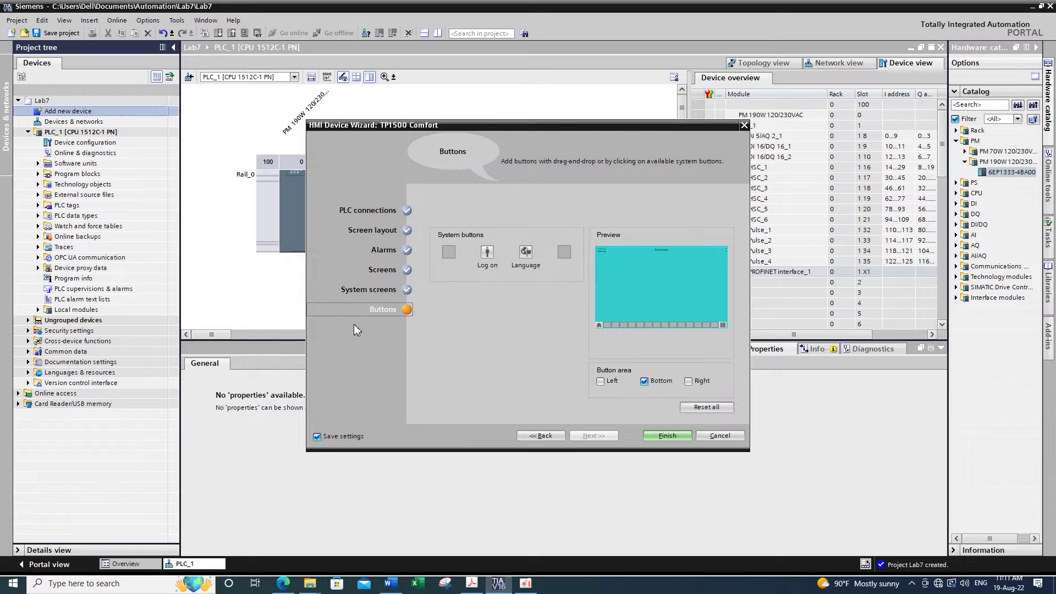
{"action": "left_click", "coordinate": [507, 322]}
{"action": "left_click", "coordinate": [706, 380]}
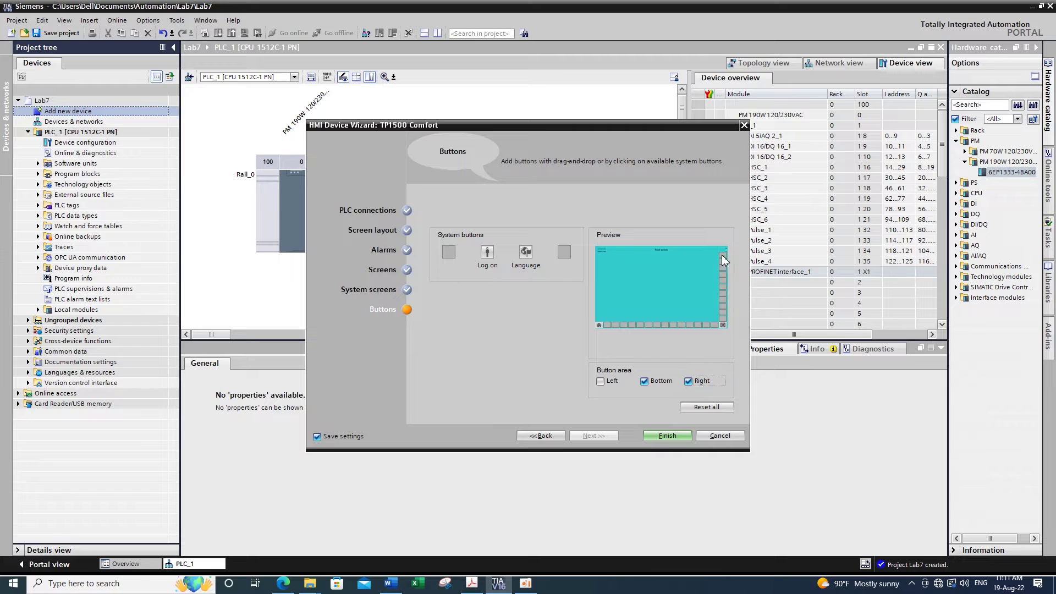
{"action": "left_click", "coordinate": [600, 381]}
{"action": "left_click", "coordinate": [600, 381]}
{"action": "left_click", "coordinate": [694, 379]}
{"action": "left_click", "coordinate": [683, 436]}
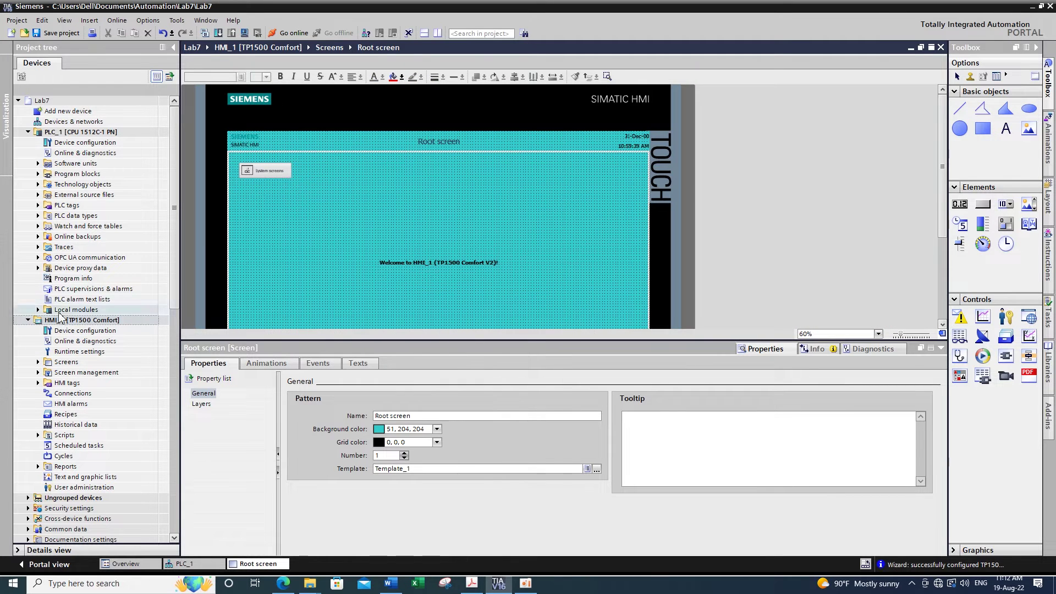
Set the IP address of the HMI's PROFINET interface X1 to 192.168.206.15 in its device configuration and save the project.
{"action": "left_click", "coordinate": [27, 132]}
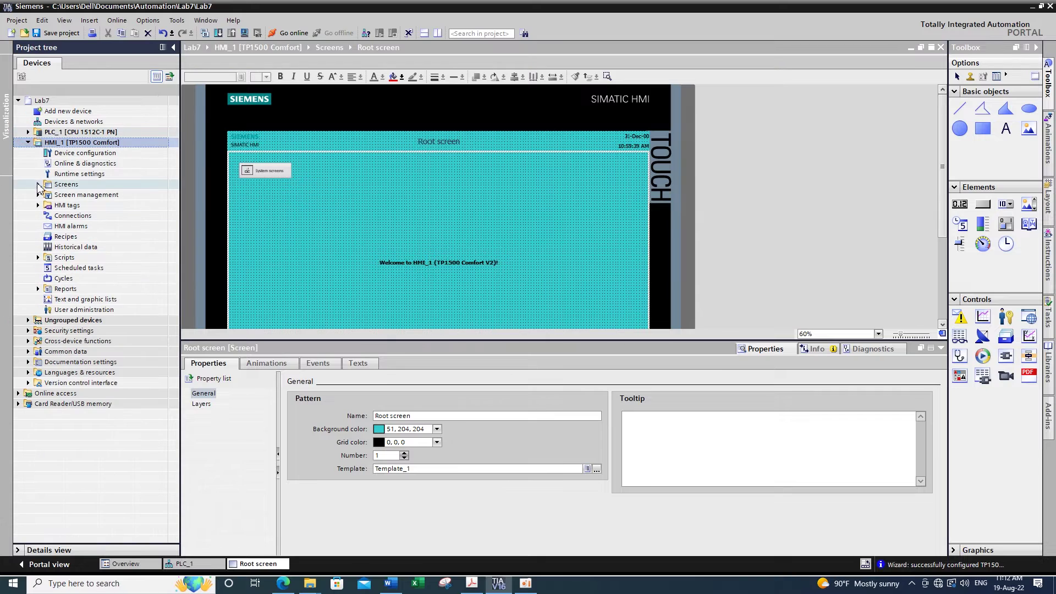
{"action": "double_click", "coordinate": [82, 154]}
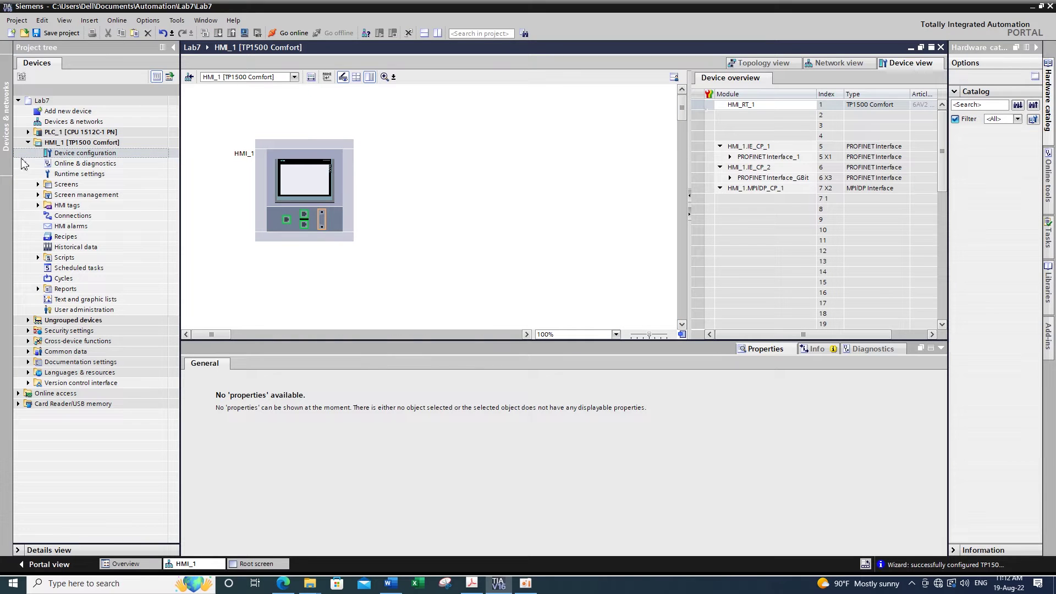
{"action": "left_click", "coordinate": [303, 219]}
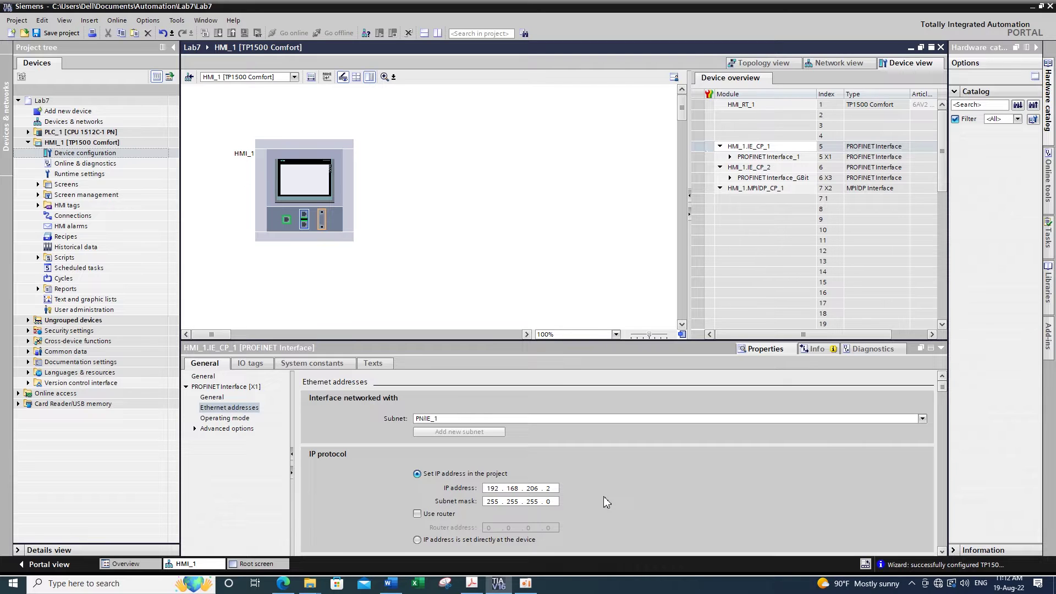
{"action": "scroll", "coordinate": [605, 493], "scroll_direction": "down", "scroll_amount": 2}
{"action": "double_click", "coordinate": [548, 446]}
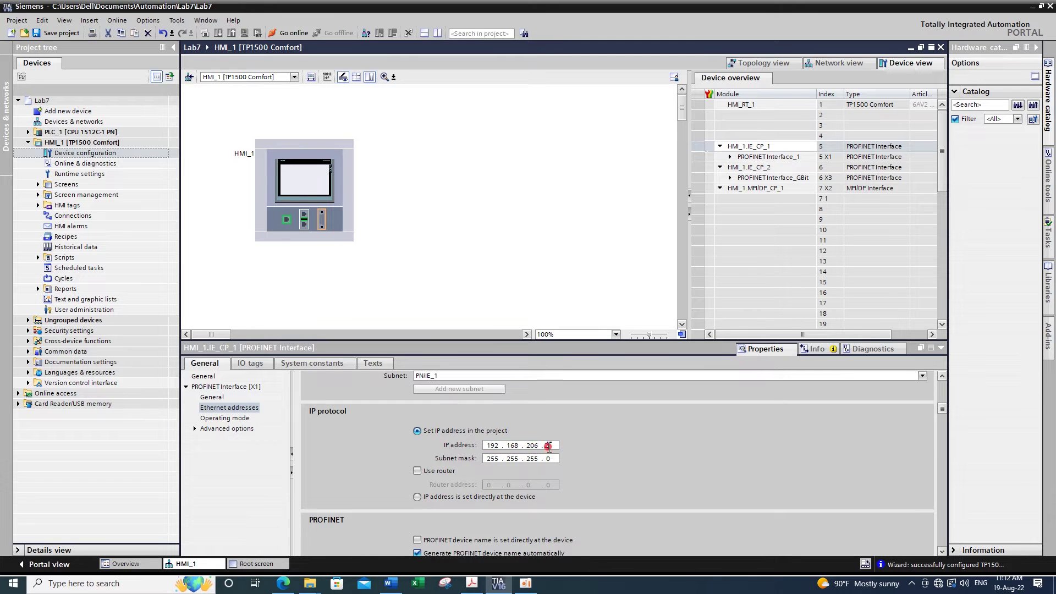
{"action": "type", "text": "15"}
{"action": "left_click", "coordinate": [648, 462]}
{"action": "left_click", "coordinate": [88, 154]}
{"action": "left_click", "coordinate": [64, 34]}
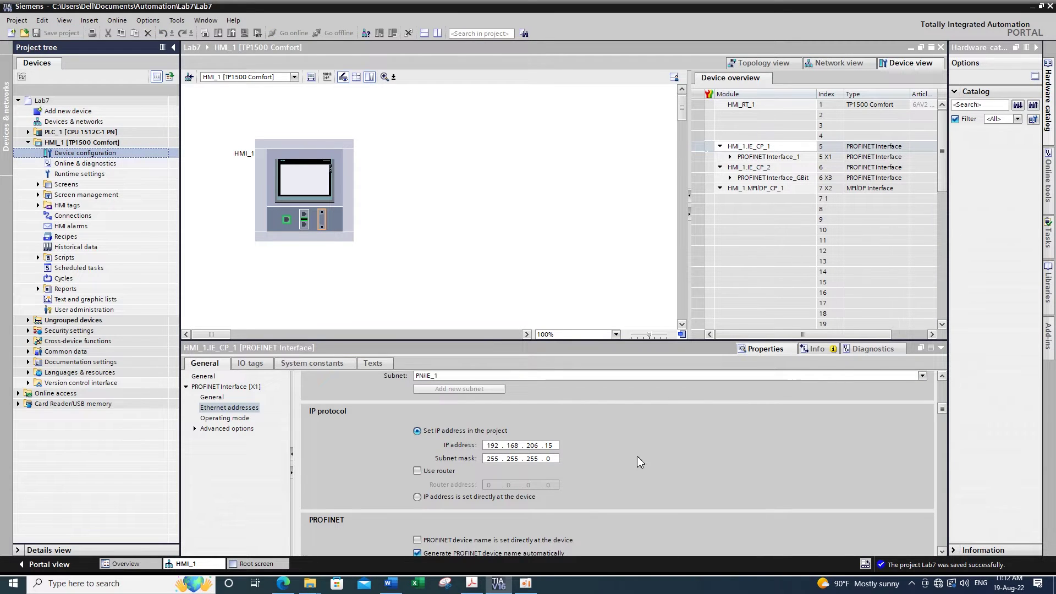
Show all PLC tags of PLC_1 and open its default tag table.
{"action": "left_click", "coordinate": [28, 143]}
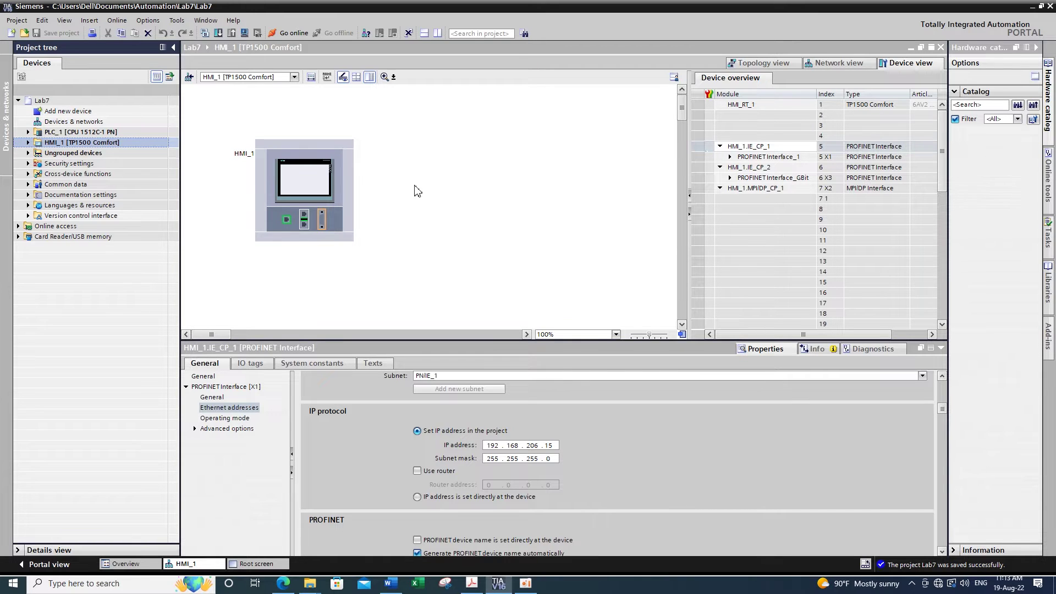
{"action": "left_click", "coordinate": [27, 133]}
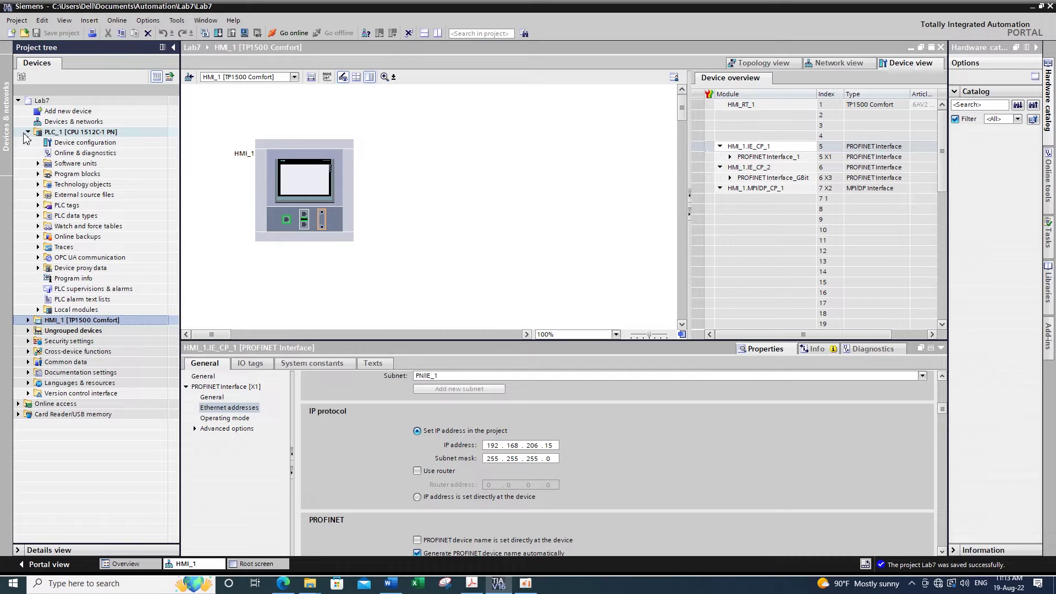
{"action": "left_click", "coordinate": [78, 134]}
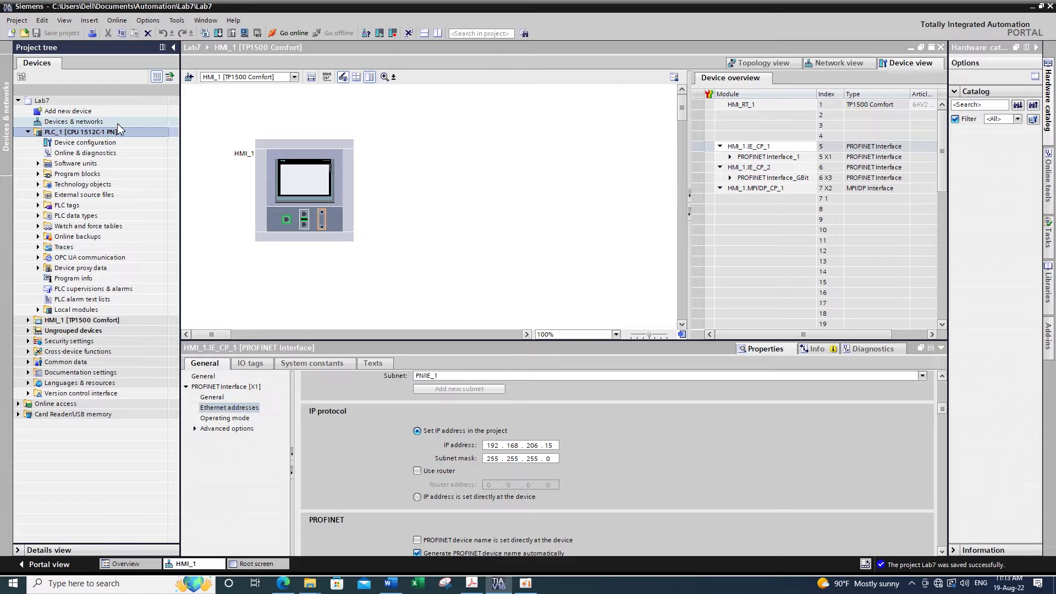
{"action": "left_click", "coordinate": [38, 205]}
{"action": "left_click", "coordinate": [93, 239]}
{"action": "left_click", "coordinate": [93, 238]}
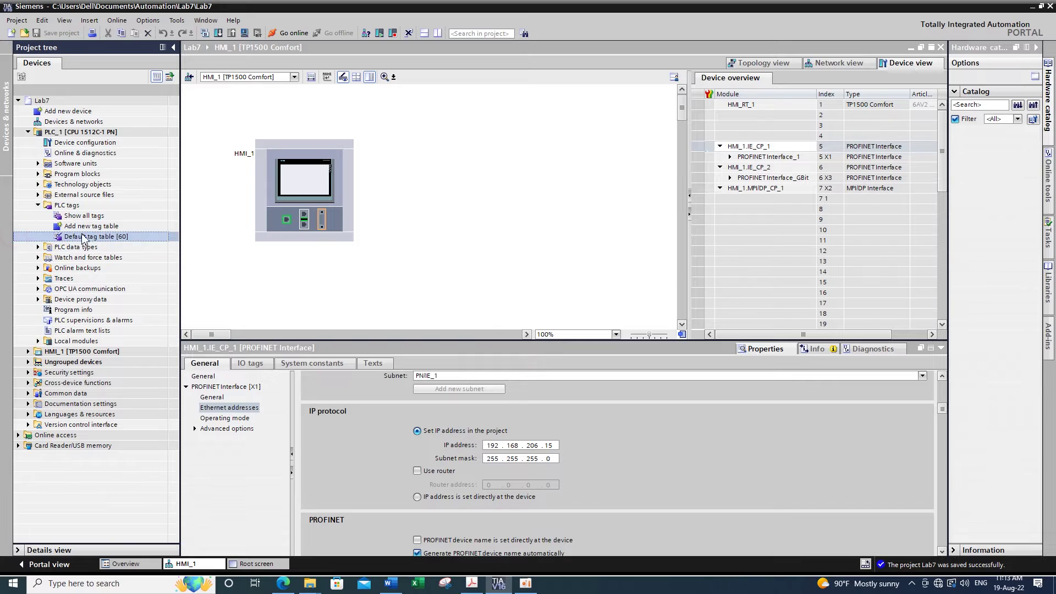
{"action": "left_click", "coordinate": [96, 217]}
{"action": "double_click", "coordinate": [96, 218]}
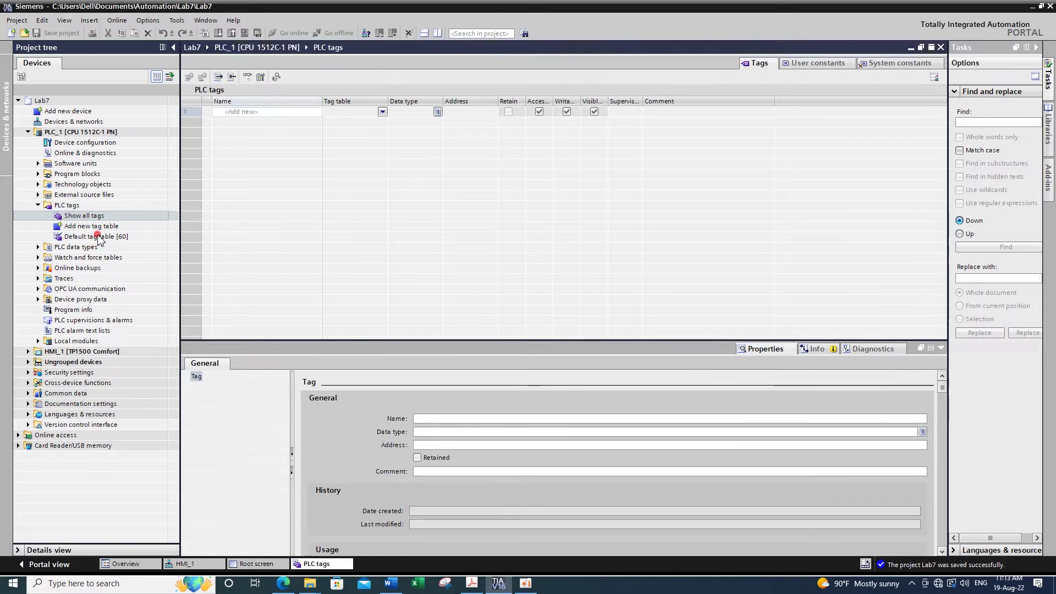
{"action": "double_click", "coordinate": [98, 237]}
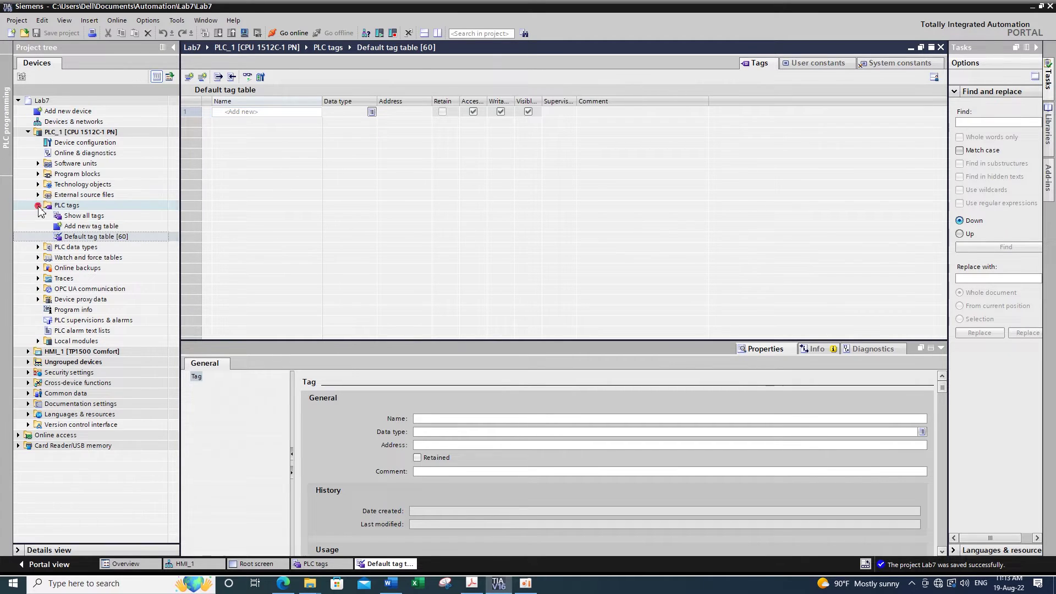
Open the Main [OB1] program block of PLC_1 in the ladder editor.
{"action": "left_click", "coordinate": [38, 206]}
{"action": "left_click", "coordinate": [38, 174]}
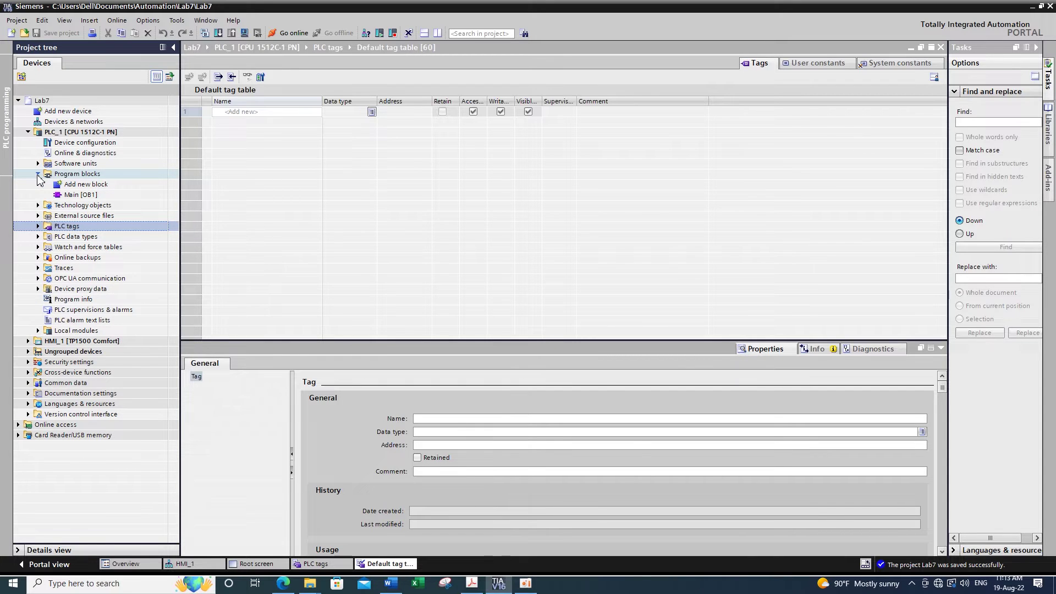
{"action": "left_click", "coordinate": [76, 196]}
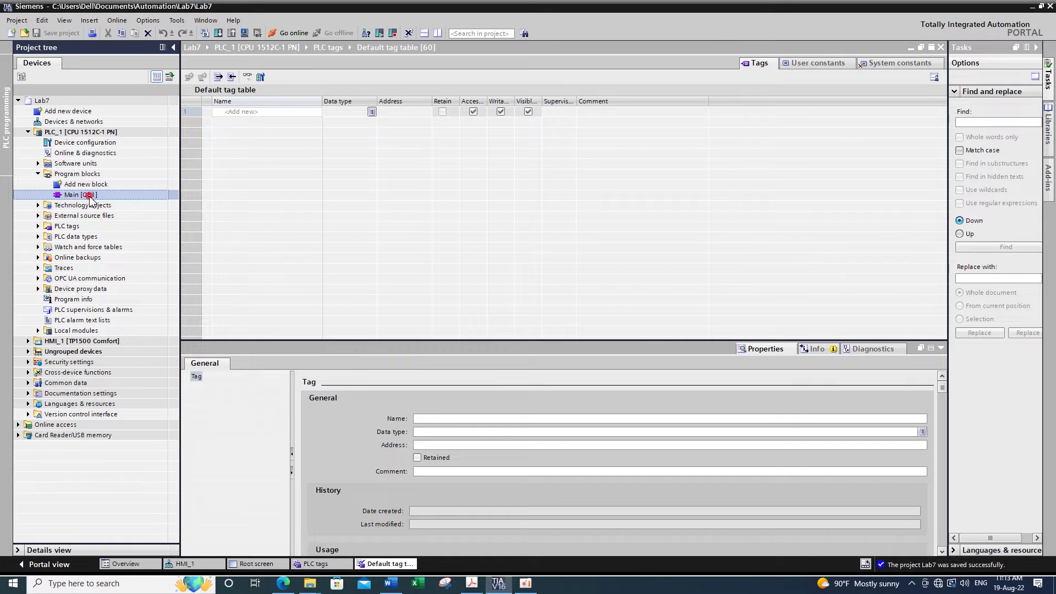
{"action": "double_click", "coordinate": [77, 198]}
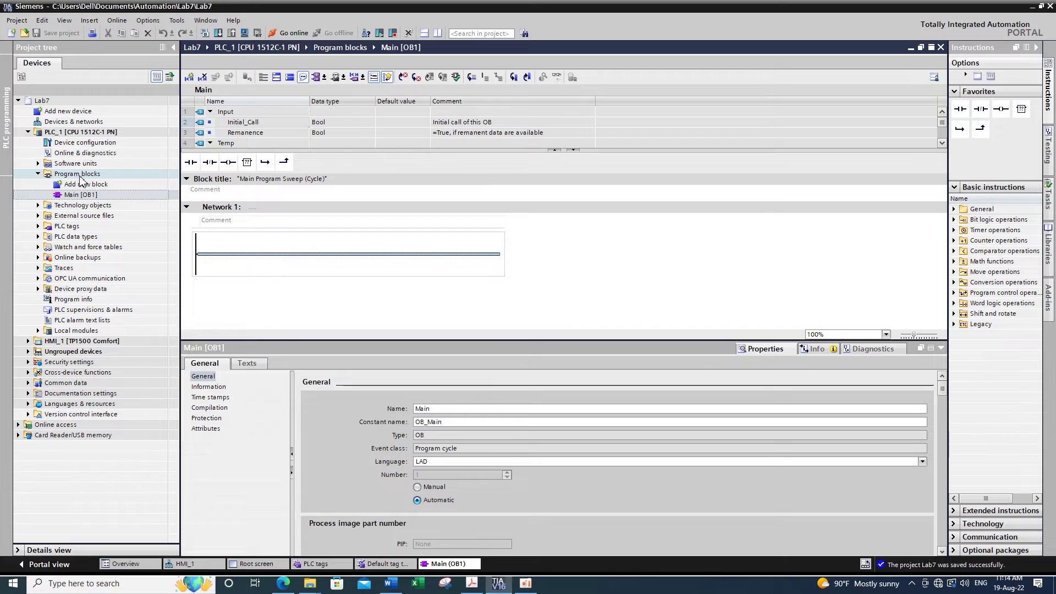
{"action": "left_click", "coordinate": [470, 307]}
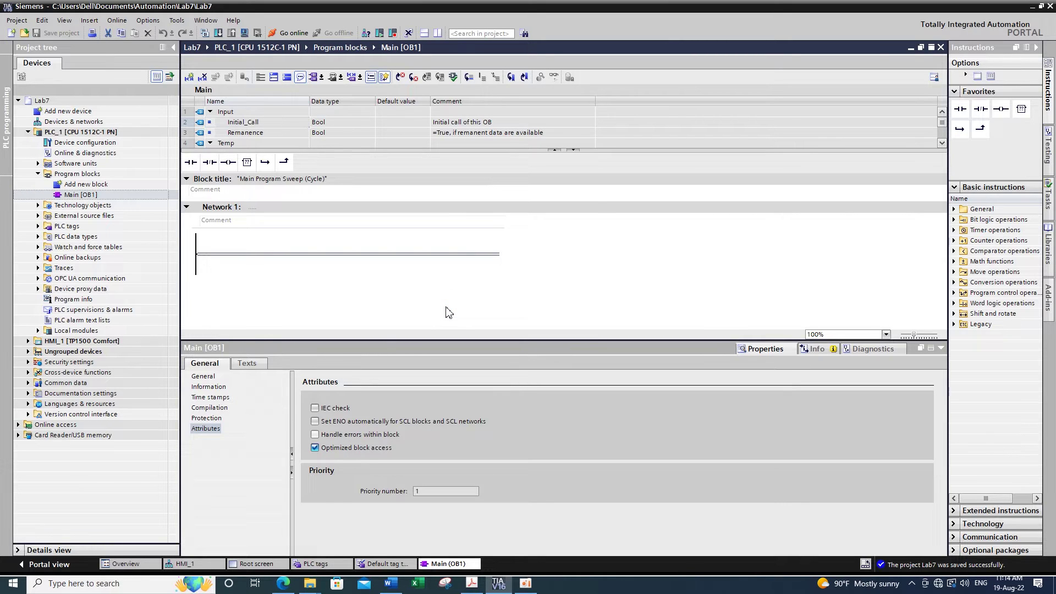
{"action": "left_click", "coordinate": [382, 294]}
Place a normally open contact followed by a normally closed contact in Network 1 and delete the stray branch below them.
{"action": "mouse_move", "coordinate": [191, 163]}
{"action": "left_mouse_down"}
{"action": "mouse_move", "coordinate": [236, 258]}
{"action": "mouse_move", "coordinate": [231, 250]}
{"action": "left_mouse_up"}
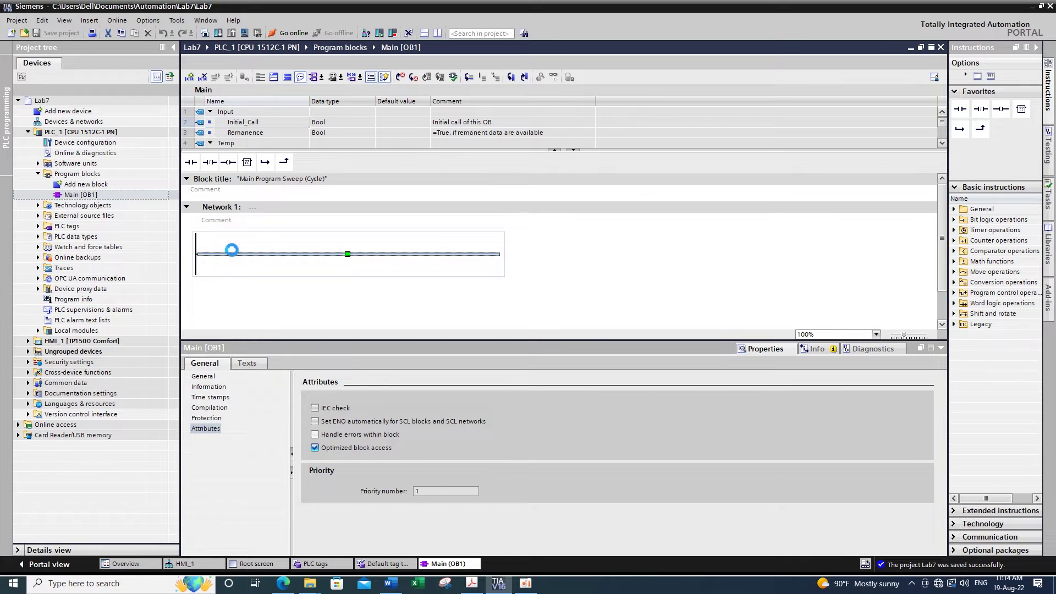
{"action": "left_click_drag", "start_coordinate": [209, 161], "coordinate": [305, 253]}
{"action": "left_click_drag", "start_coordinate": [240, 291], "coordinate": [308, 251]}
{"action": "mouse_move", "coordinate": [229, 286]}
{"action": "left_mouse_down"}
{"action": "mouse_move", "coordinate": [311, 253]}
{"action": "mouse_move", "coordinate": [371, 255]}
{"action": "left_mouse_up"}
{"action": "left_click", "coordinate": [313, 285]}
{"action": "left_click", "coordinate": [201, 276]}
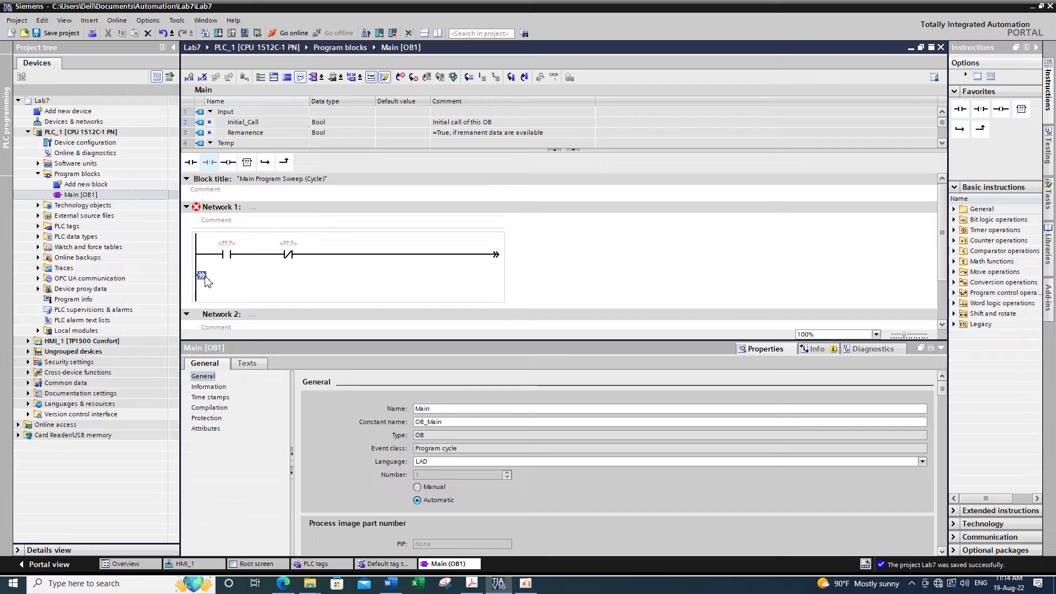
{"action": "key", "text": "Delete"}
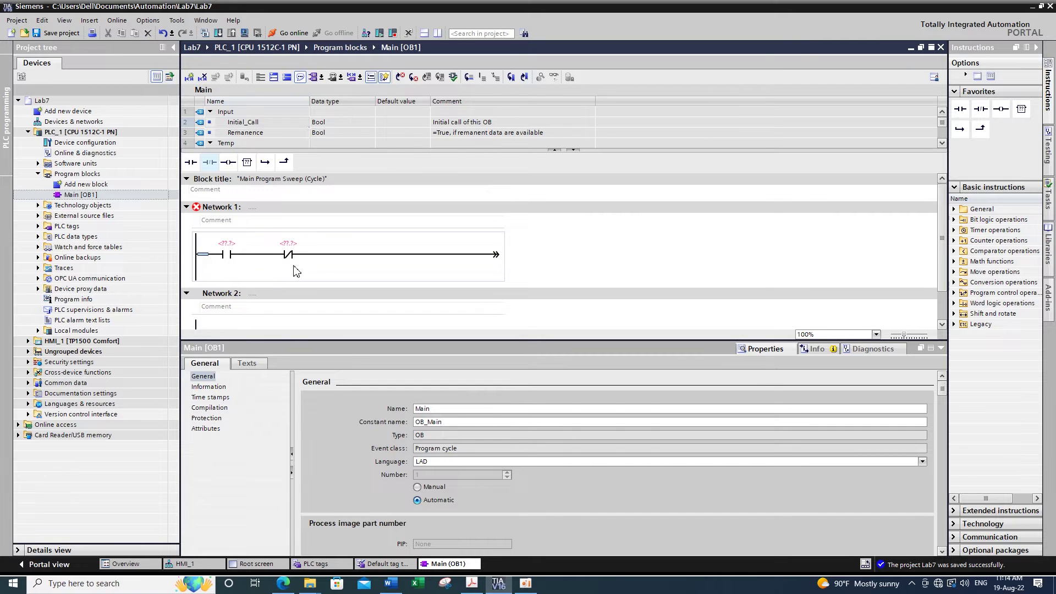
Place an output coil at the end of the Network 1 rung, after the normally closed contact.
{"action": "left_click", "coordinate": [221, 243]}
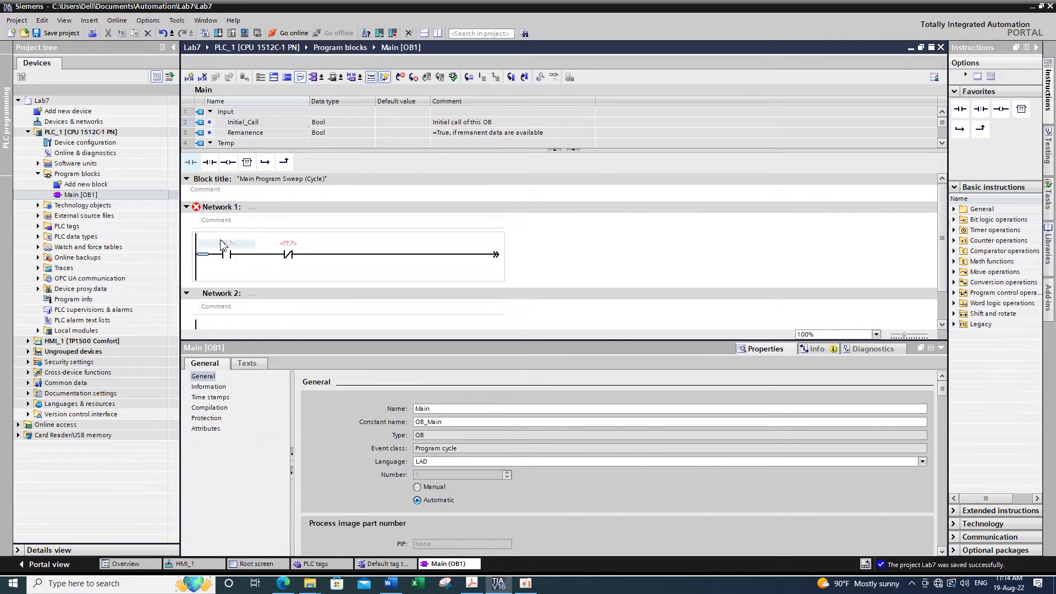
{"action": "left_click", "coordinate": [295, 261]}
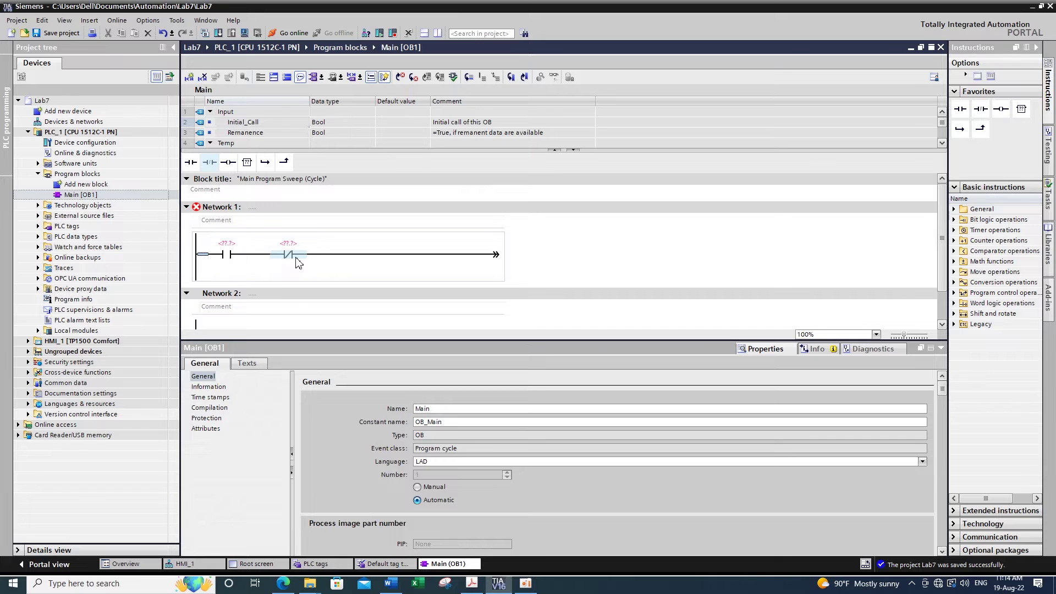
{"action": "mouse_move", "coordinate": [229, 162]}
{"action": "left_mouse_down"}
{"action": "mouse_move", "coordinate": [482, 251]}
{"action": "mouse_move", "coordinate": [465, 254]}
{"action": "left_mouse_up"}
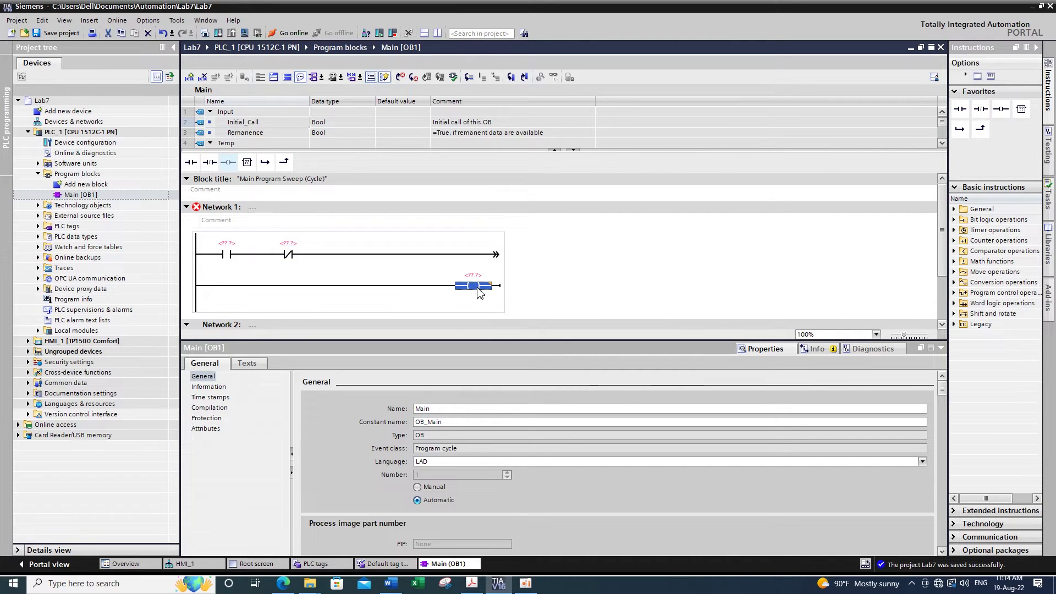
{"action": "key", "text": "Delete"}
{"action": "left_click", "coordinate": [492, 255]}
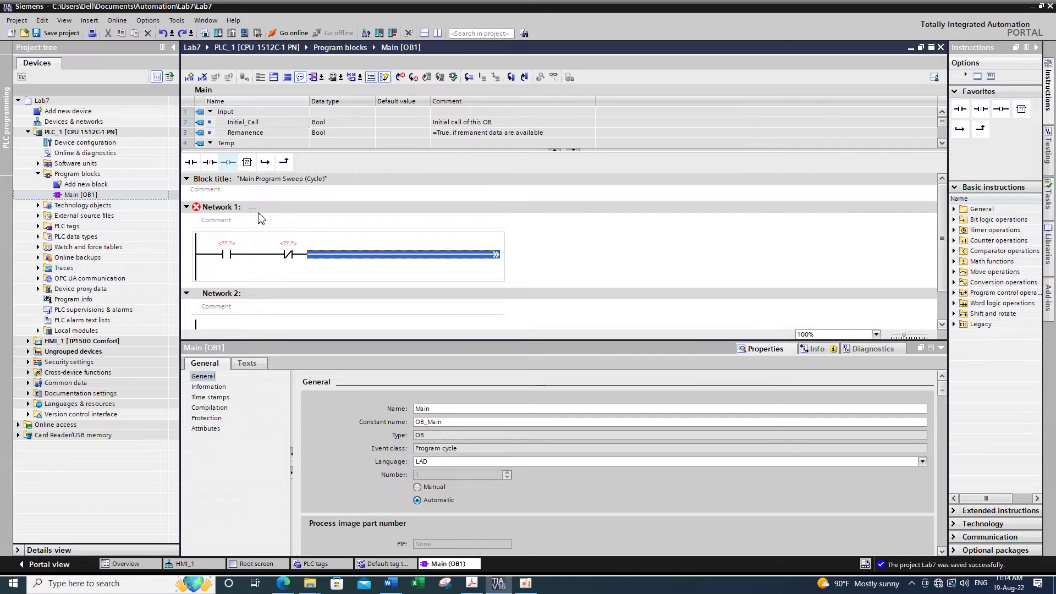
{"action": "left_click", "coordinate": [230, 163]}
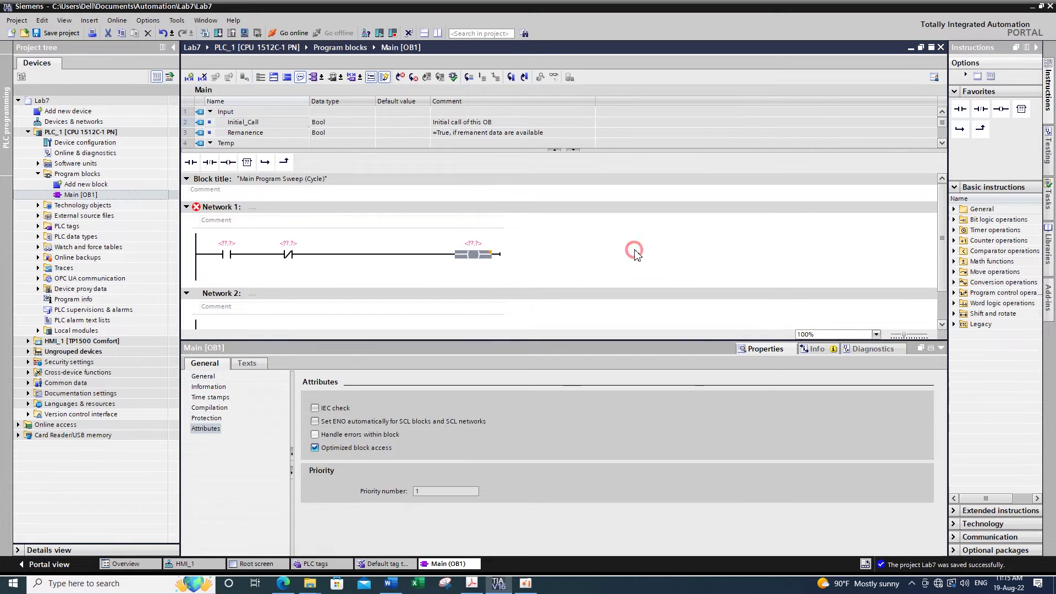
Assign M0.0 to the normally open contact, M0.1 to the normally closed contact and Q0.0 to the coil in Network 1.
{"action": "left_click", "coordinate": [226, 255]}
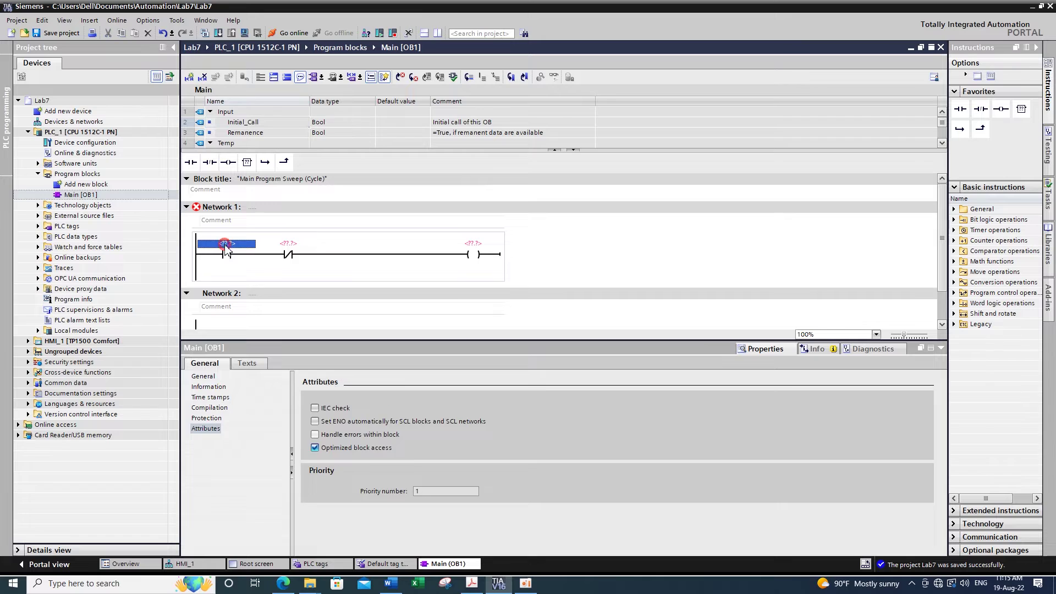
{"action": "left_click", "coordinate": [227, 243]}
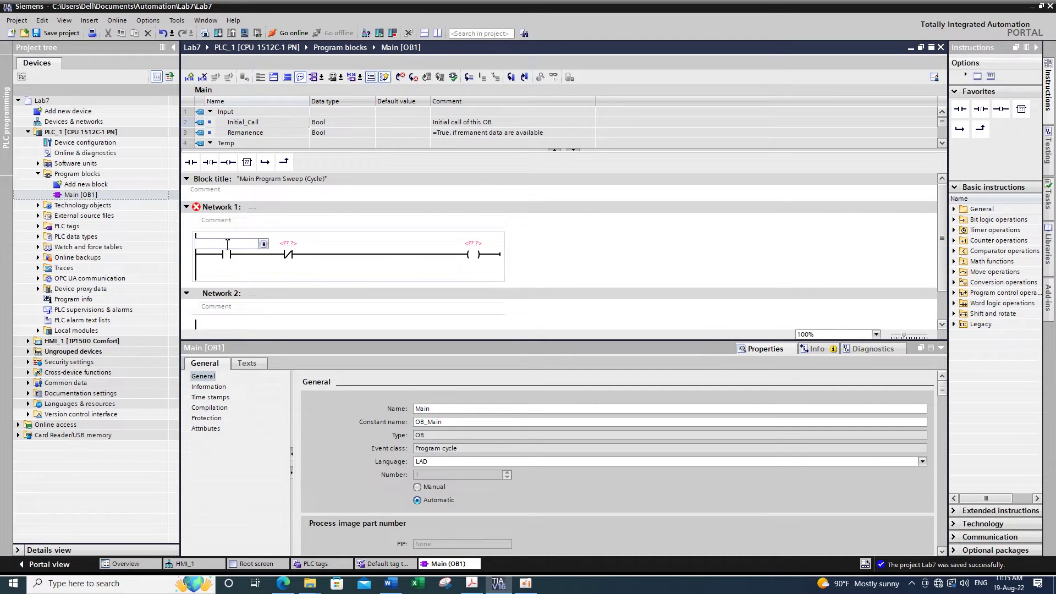
{"action": "type", "text": "M0.0"}
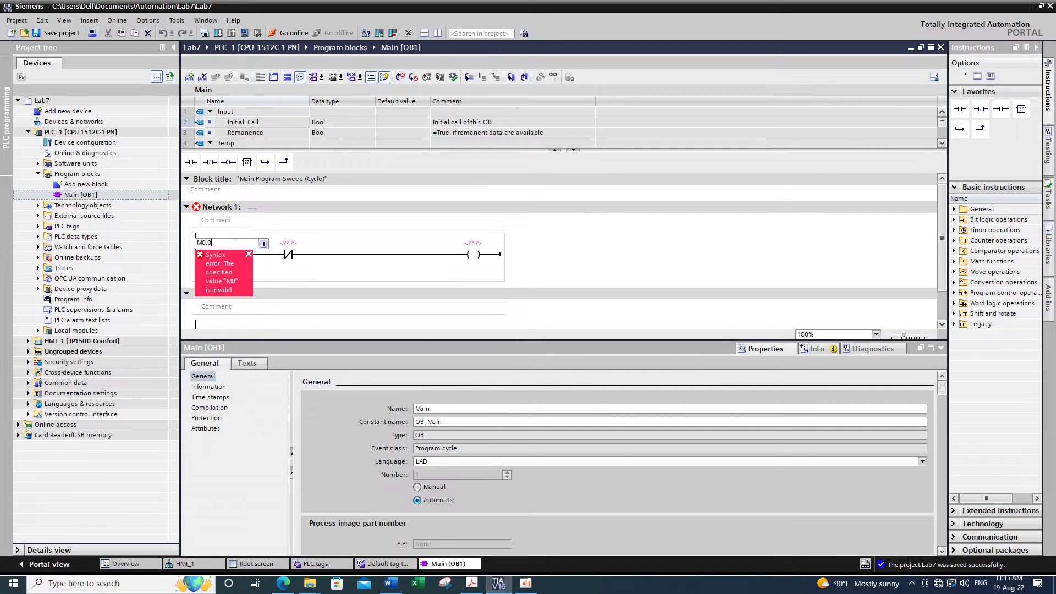
{"action": "key", "text": "Return"}
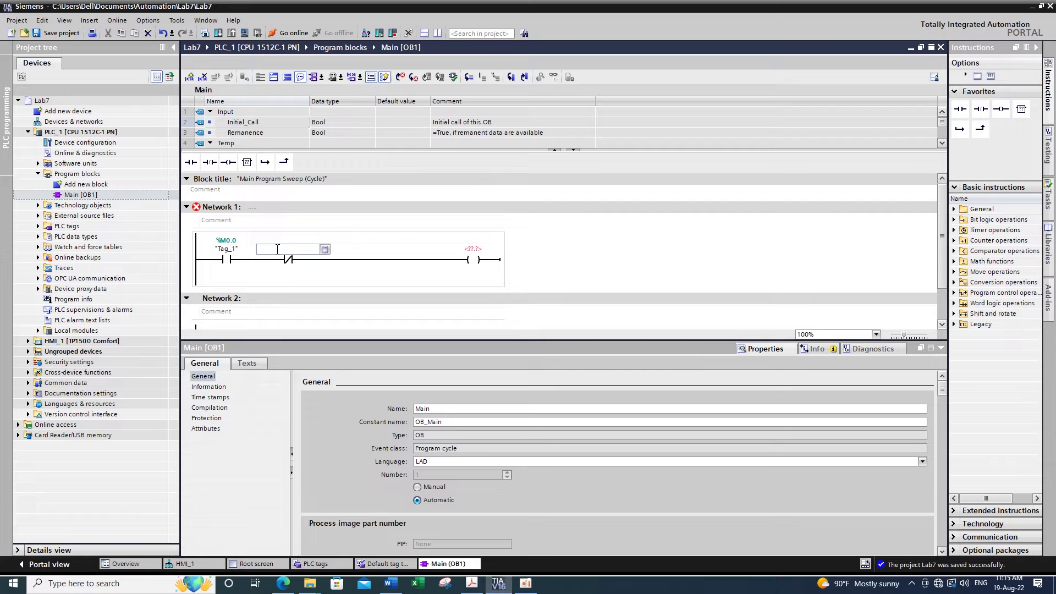
{"action": "type", "text": "M0.1"}
{"action": "key", "text": "Return"}
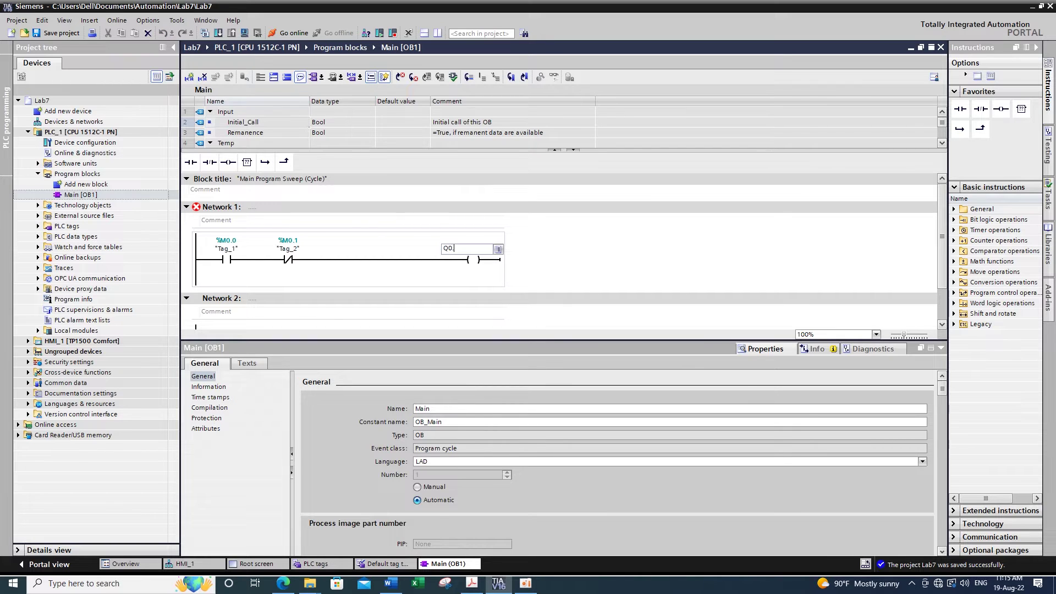
{"action": "key", "text": "Return"}
Open a parallel branch from the power rail below the M0.0 contact in Network 1.
{"action": "left_click", "coordinate": [217, 278]}
{"action": "scroll", "coordinate": [220, 278], "scroll_direction": "down", "scroll_amount": 2}
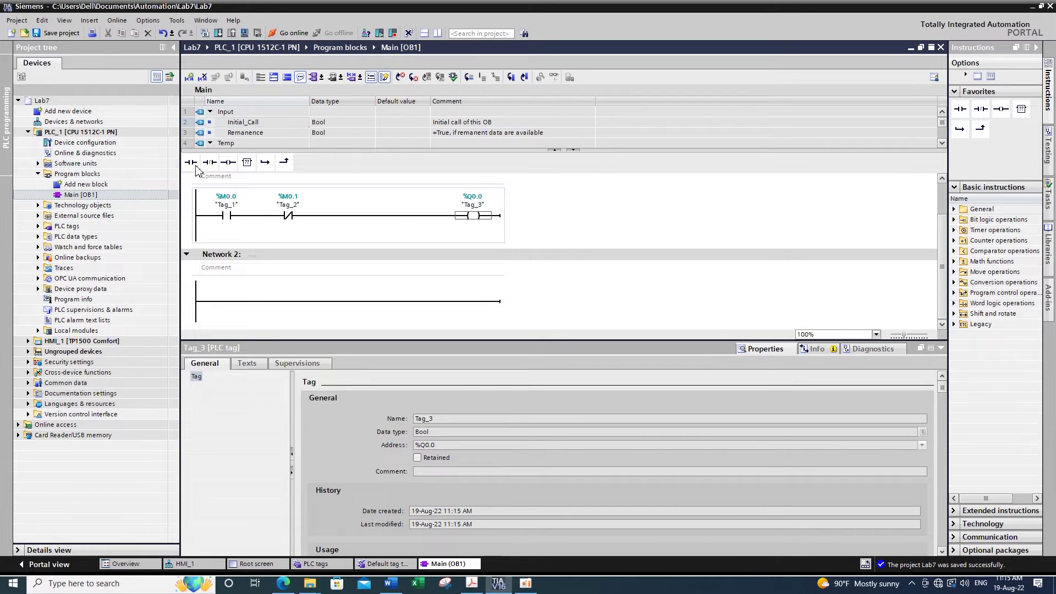
{"action": "left_click_drag", "start_coordinate": [265, 162], "coordinate": [195, 234]}
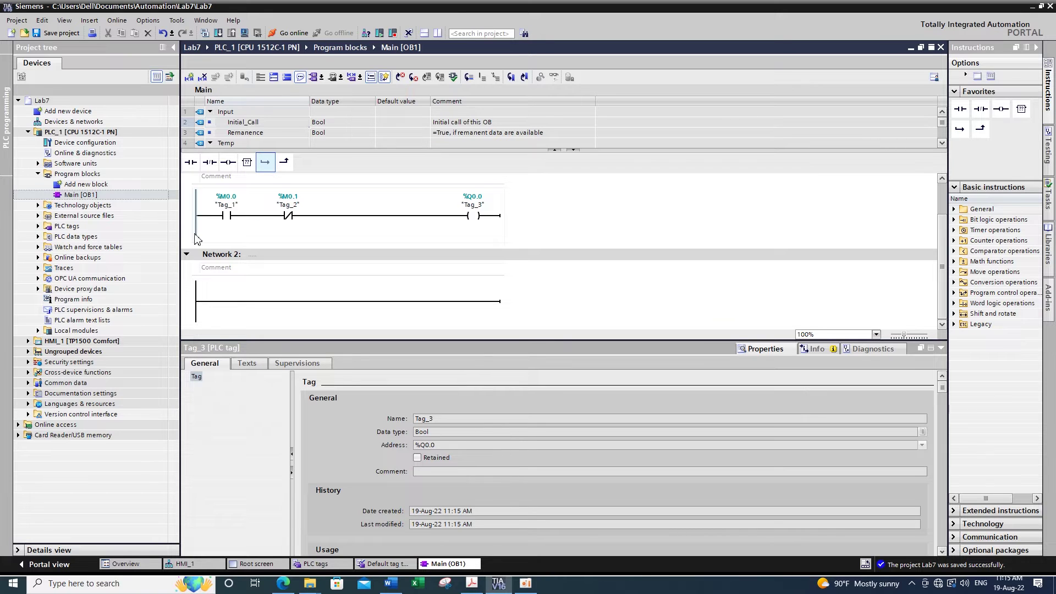
{"action": "left_click", "coordinate": [200, 237]}
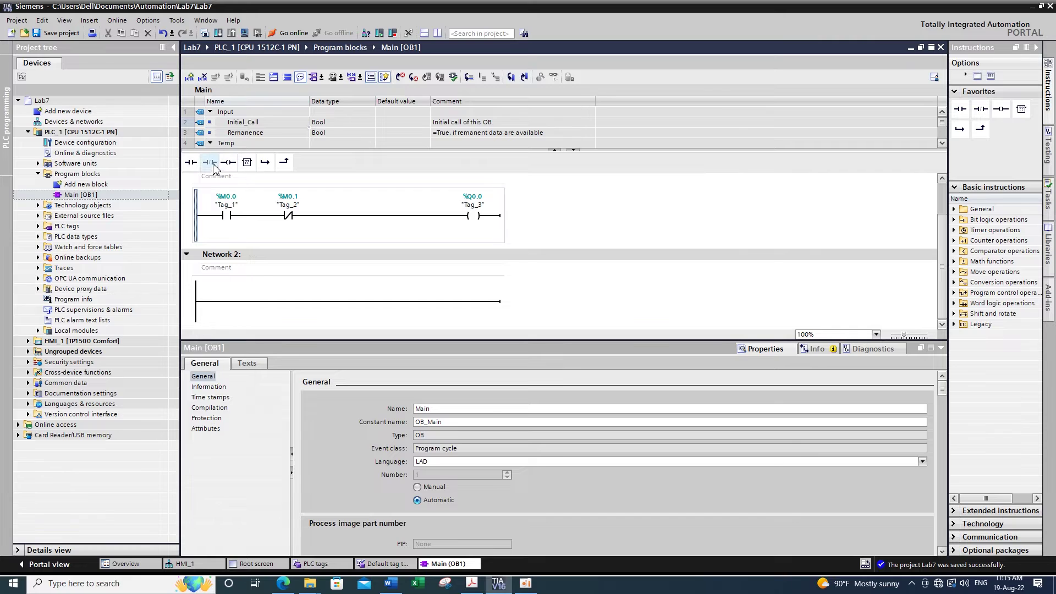
{"action": "left_click_drag", "start_coordinate": [190, 163], "coordinate": [198, 237]}
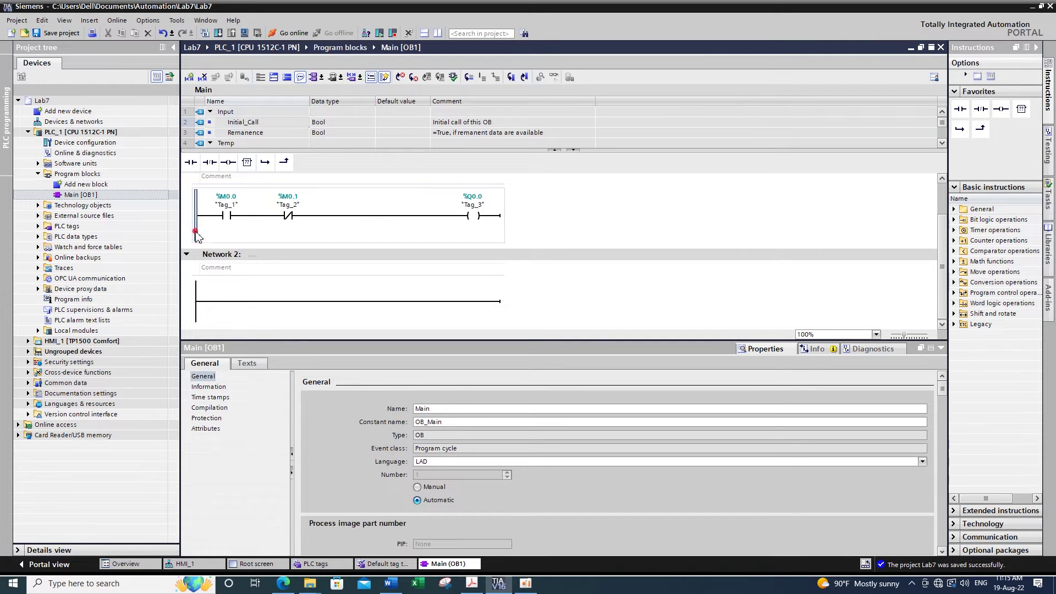
{"action": "left_click", "coordinate": [265, 162]}
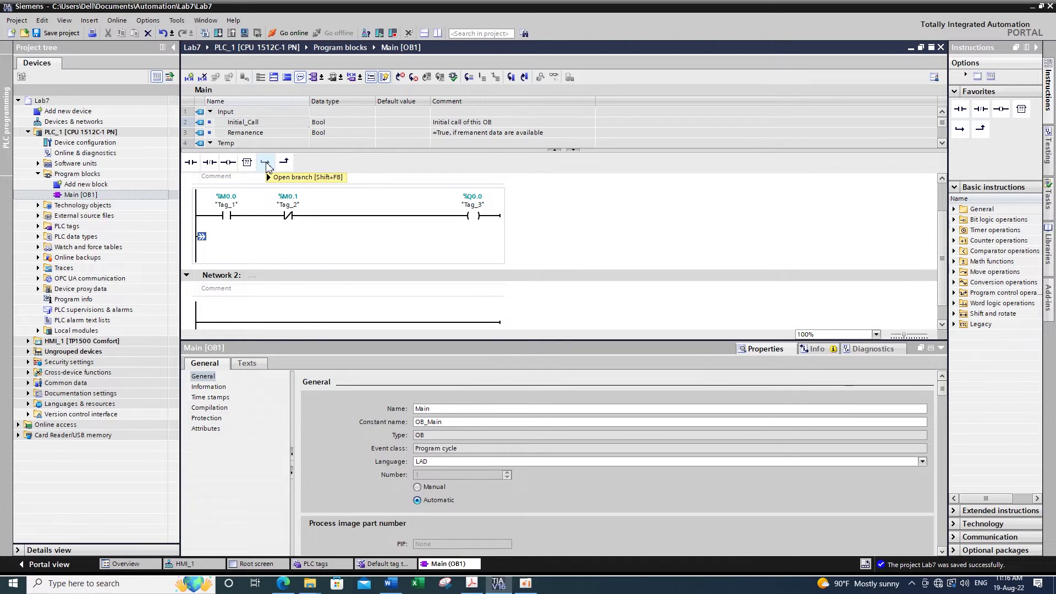
Insert a normally open contact on the new branch and join its end to the rung between the M0.0 and M0.1 contacts.
{"action": "left_click", "coordinate": [201, 240]}
{"action": "key", "text": "shift+F2"}
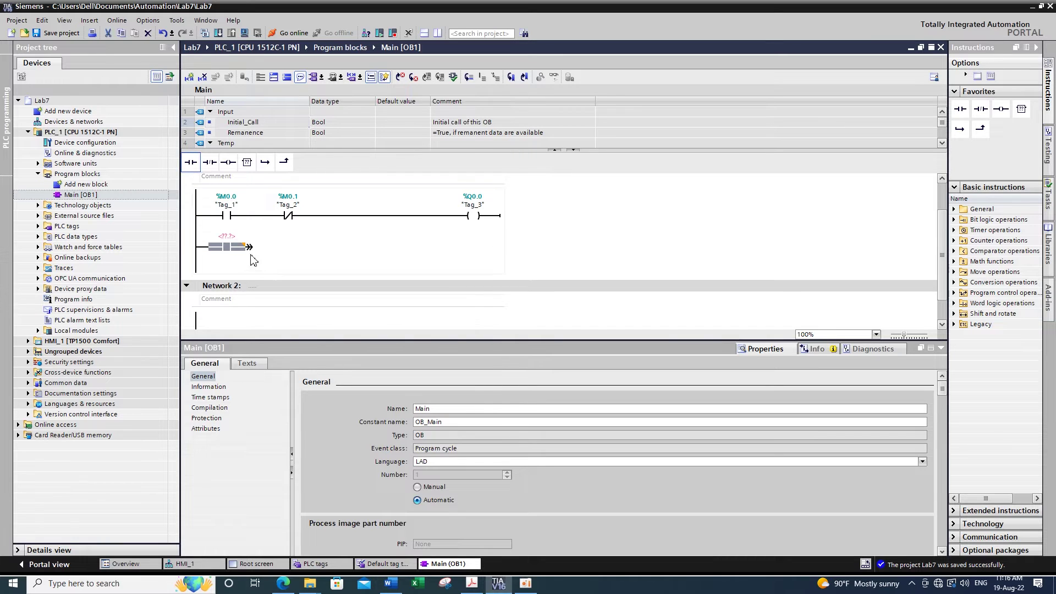
{"action": "left_click_drag", "start_coordinate": [249, 247], "coordinate": [257, 216]}
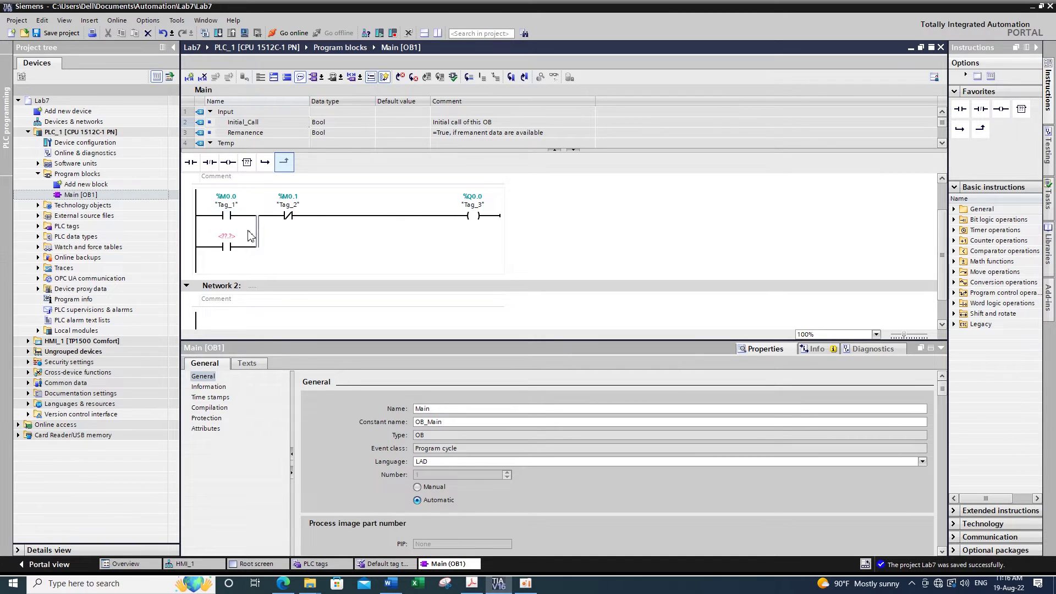
Assign Q0.0 to the normally open contact on the parallel branch as the latching contact.
{"action": "left_click", "coordinate": [226, 236]}
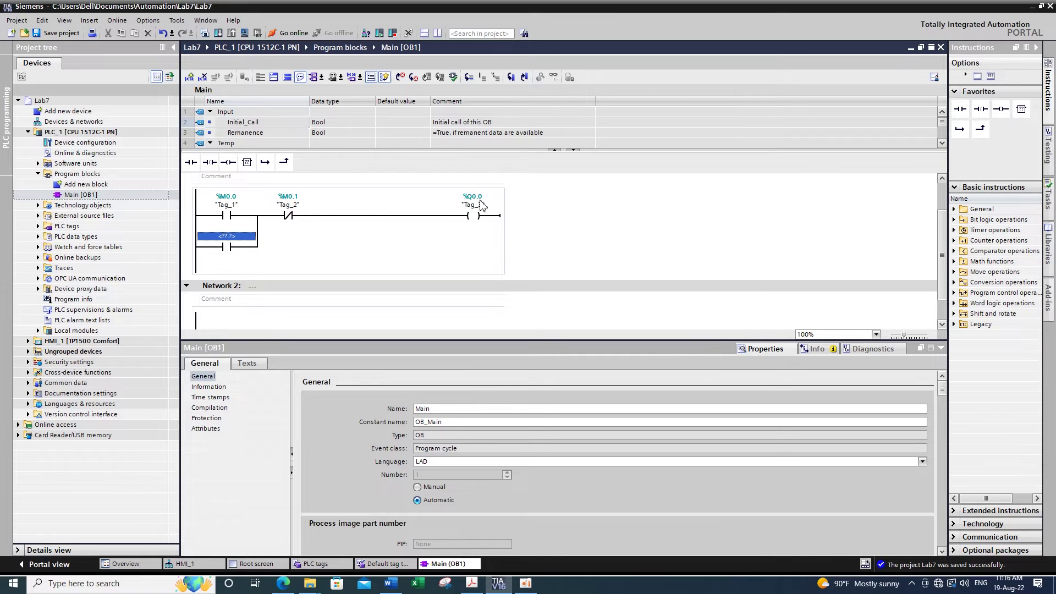
{"action": "left_click", "coordinate": [224, 236]}
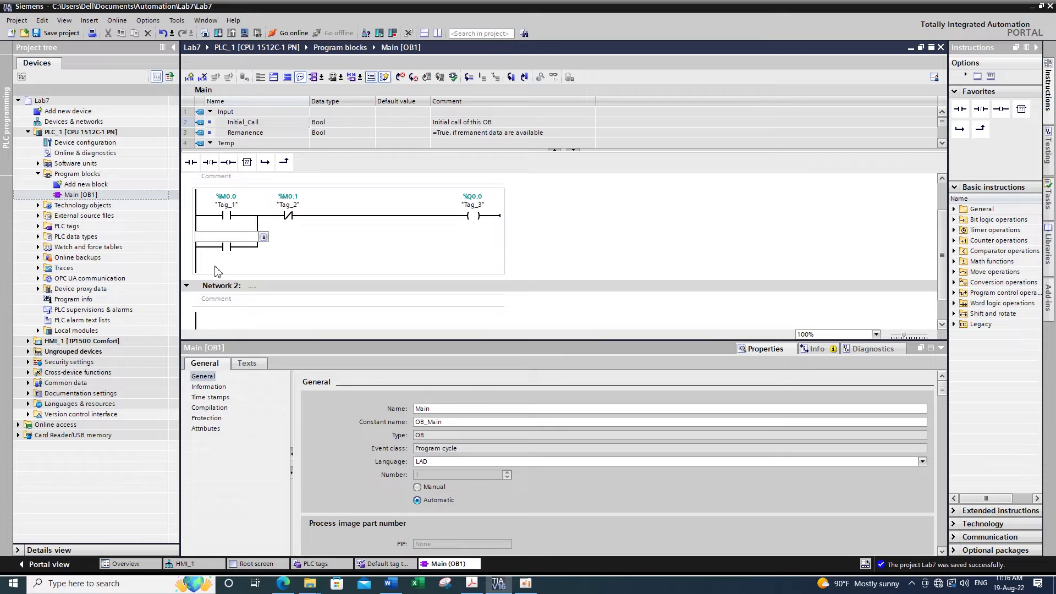
{"action": "type", "text": "Q0.0"}
{"action": "key", "text": "Return"}
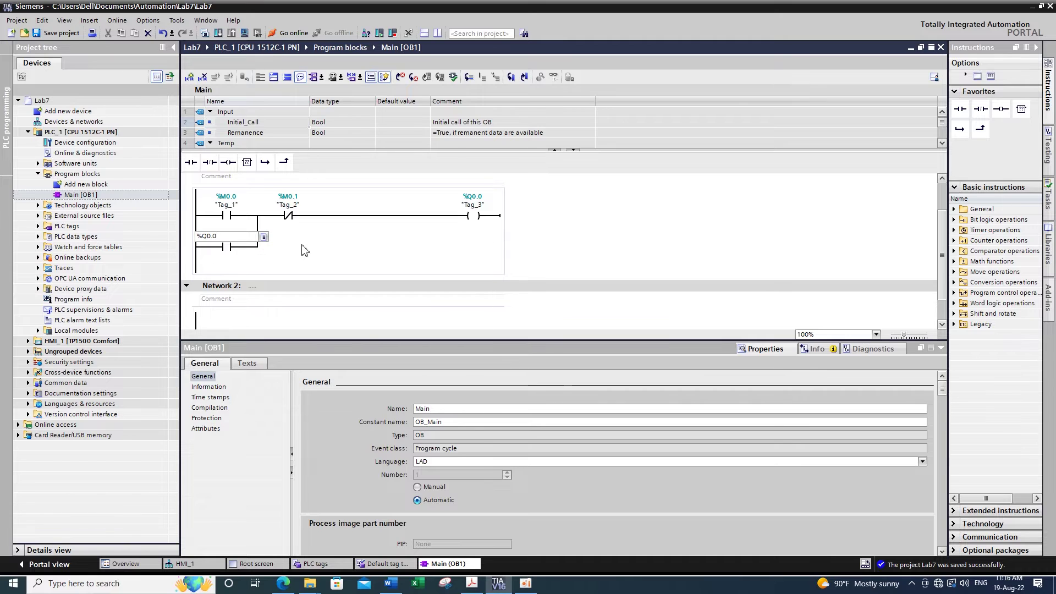
{"action": "left_click", "coordinate": [223, 206]}
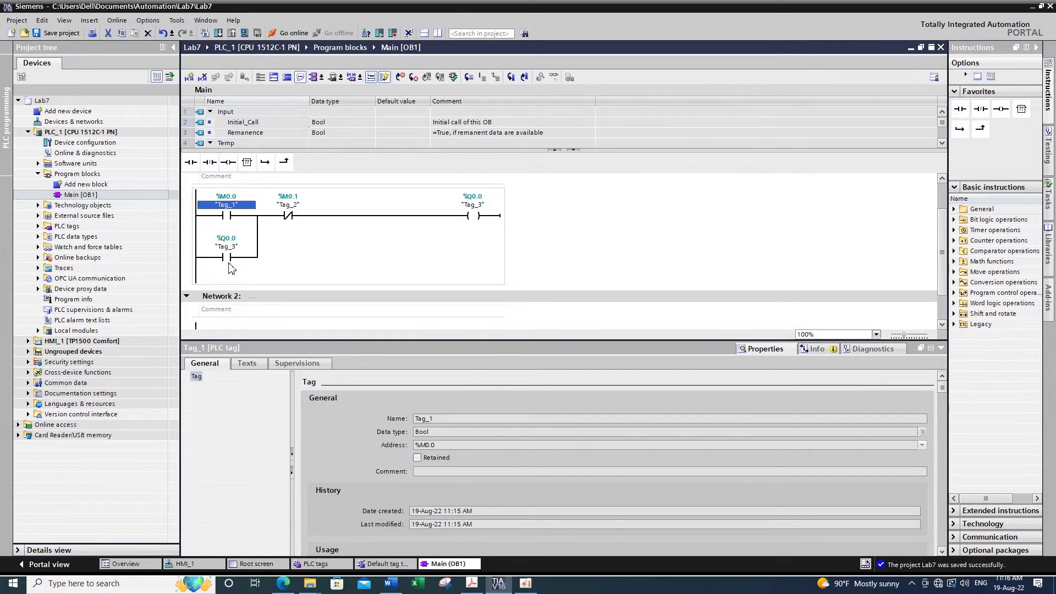
{"action": "left_click", "coordinate": [331, 262]}
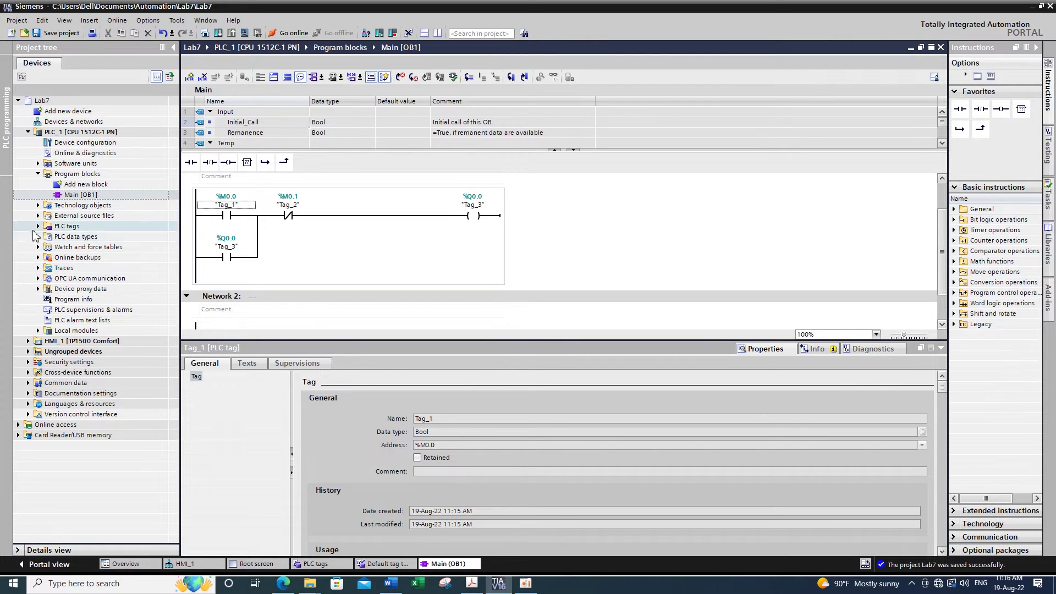
Open the default tag table of PLC_1 and rename the M0.0 tag as Start.
{"action": "left_click", "coordinate": [38, 226]}
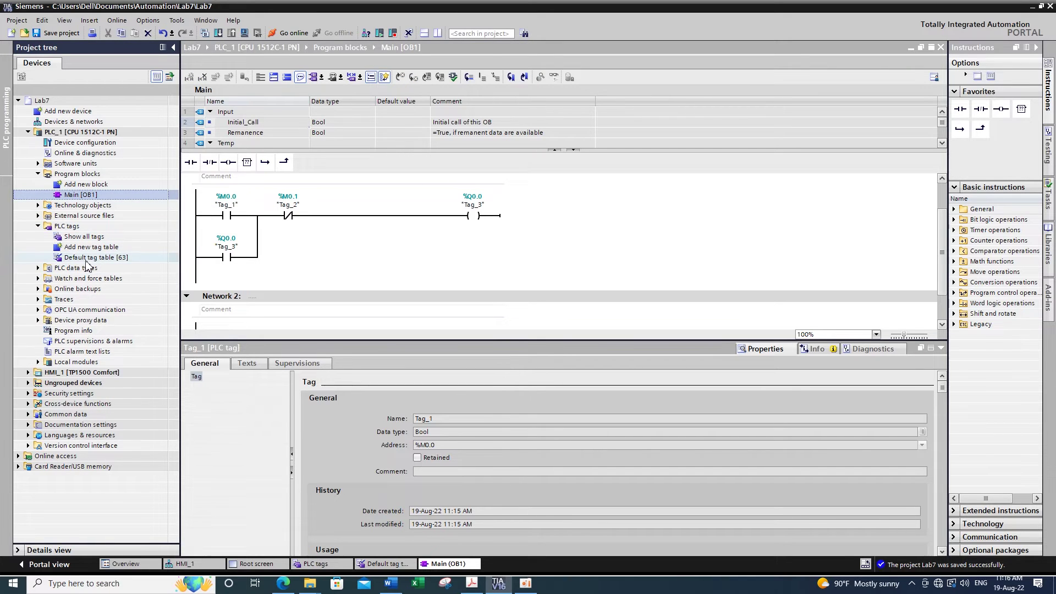
{"action": "double_click", "coordinate": [88, 257]}
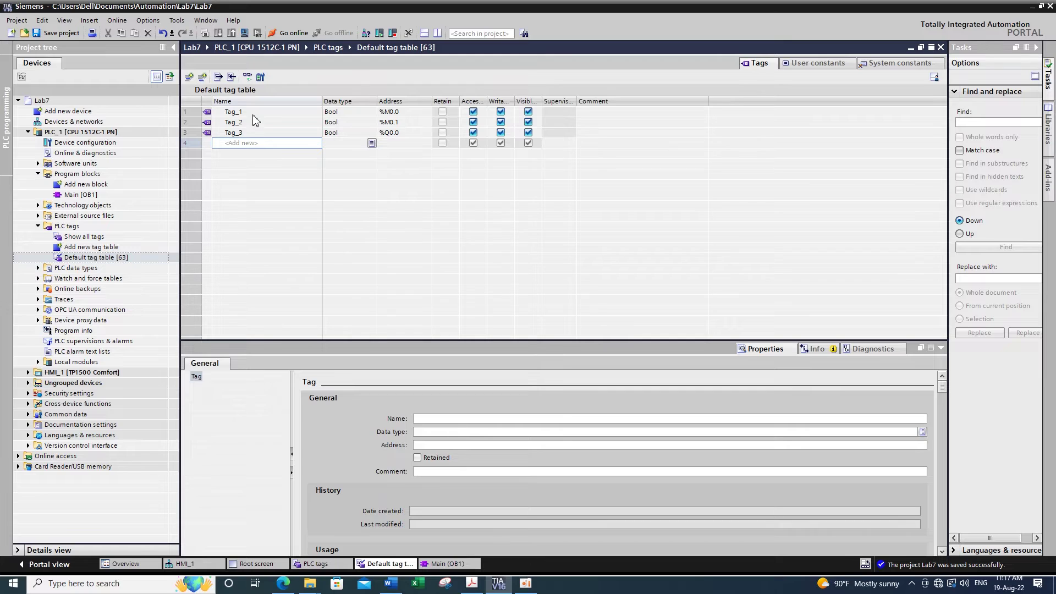
{"action": "left_click", "coordinate": [254, 115]}
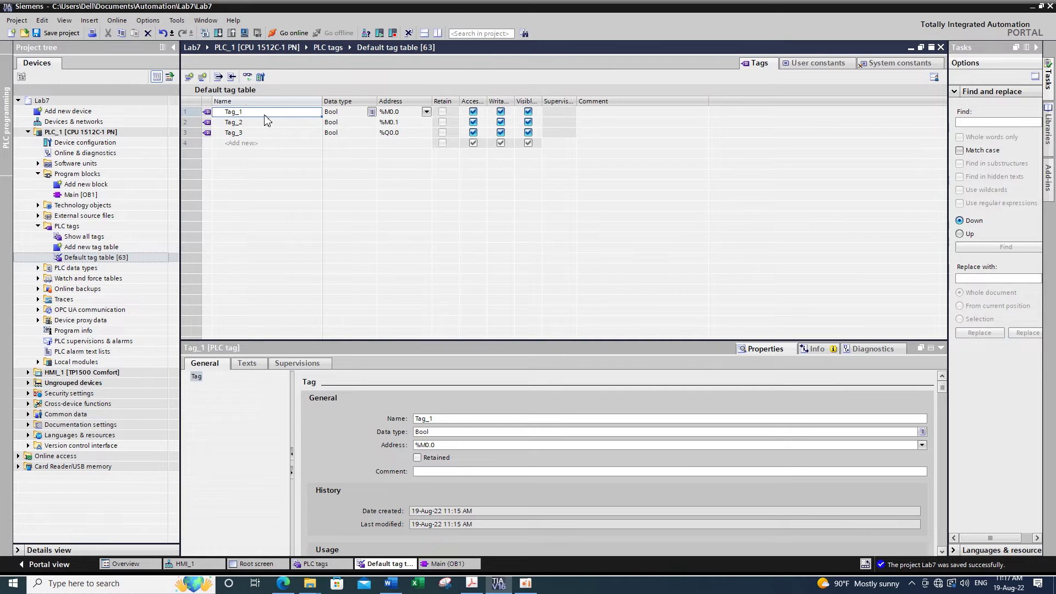
{"action": "left_click", "coordinate": [268, 113]}
{"action": "type", "text": "Start"}
Rename the M0.1 tag as Stop and the Q0.0 tag as Output in the default tag table.
{"action": "double_click", "coordinate": [254, 124]}
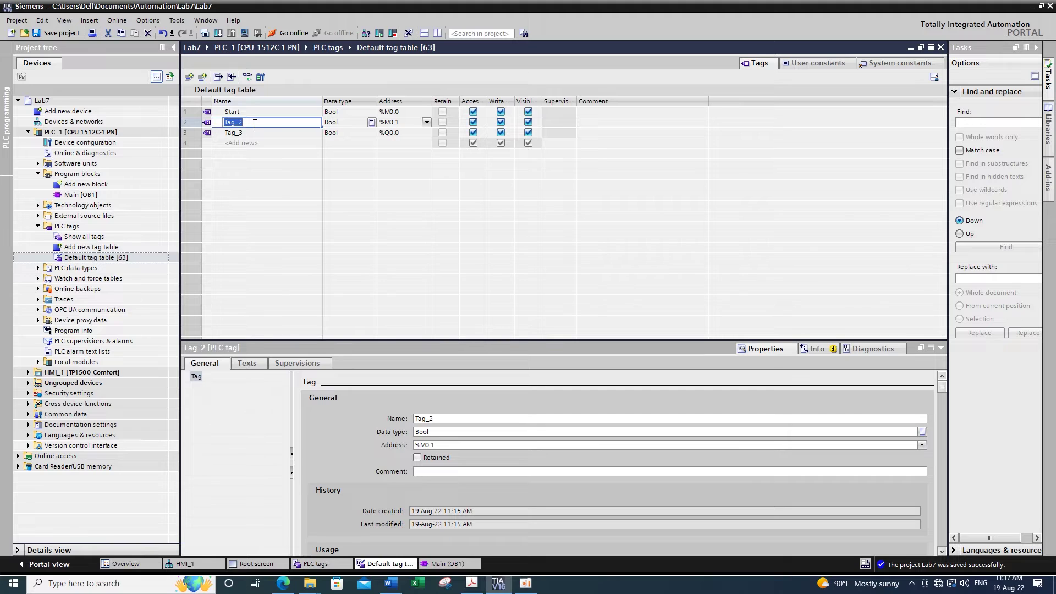
{"action": "type", "text": "St"}
{"action": "key", "text": "Return"}
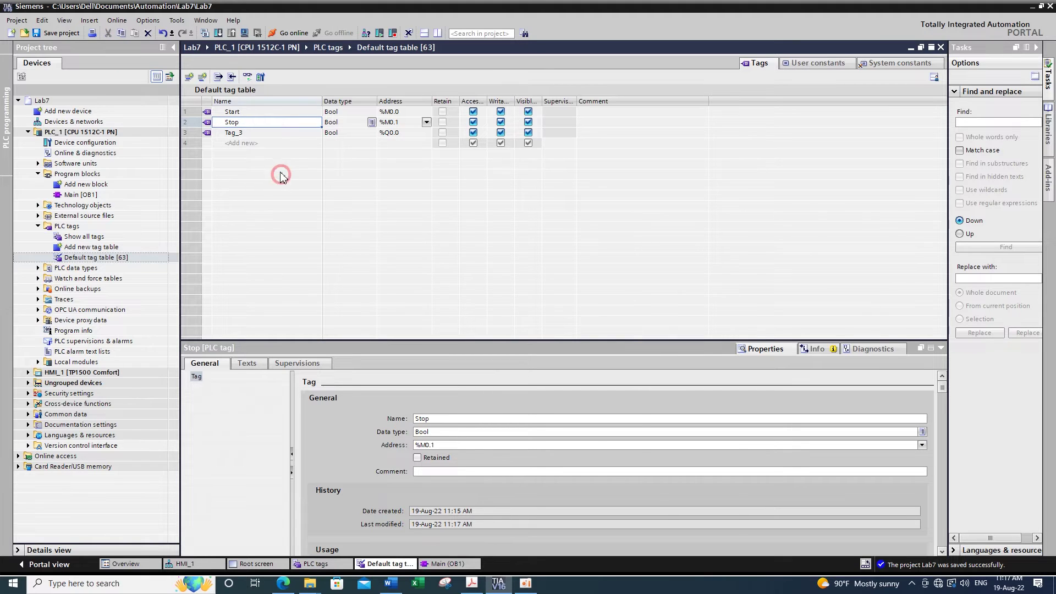
{"action": "left_click", "coordinate": [260, 133]}
{"action": "left_click", "coordinate": [260, 132]}
{"action": "type", "text": "Out"}
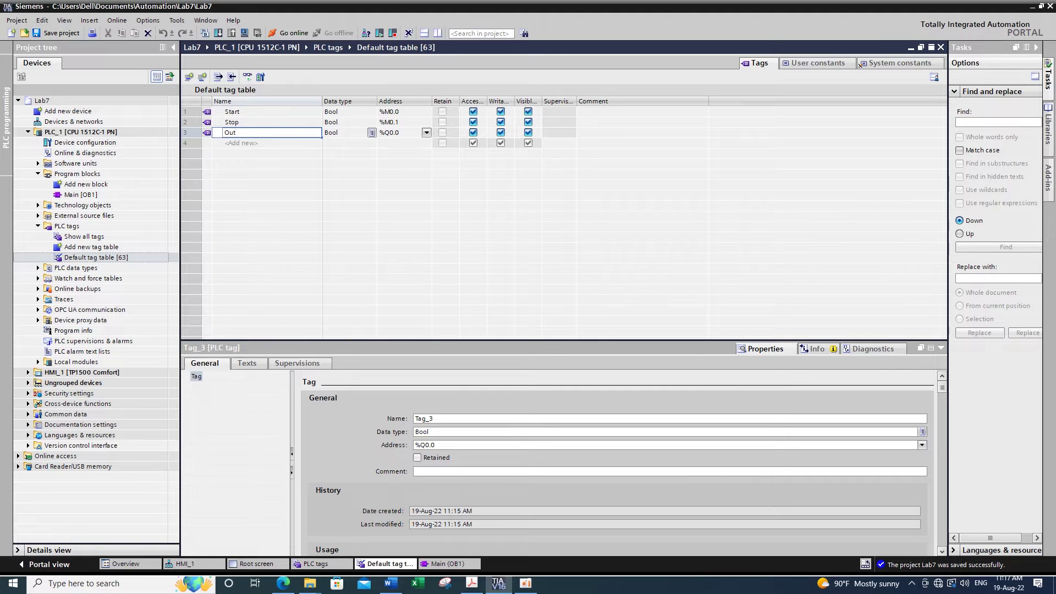
{"action": "type", "text": "put"}
{"action": "key", "text": "Return"}
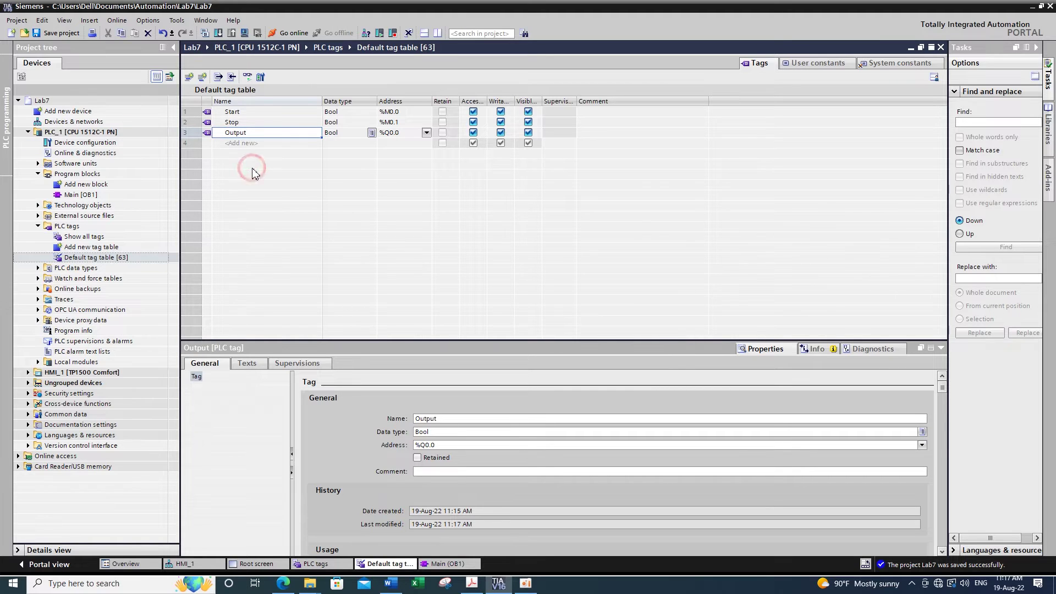
{"action": "left_click", "coordinate": [74, 227]}
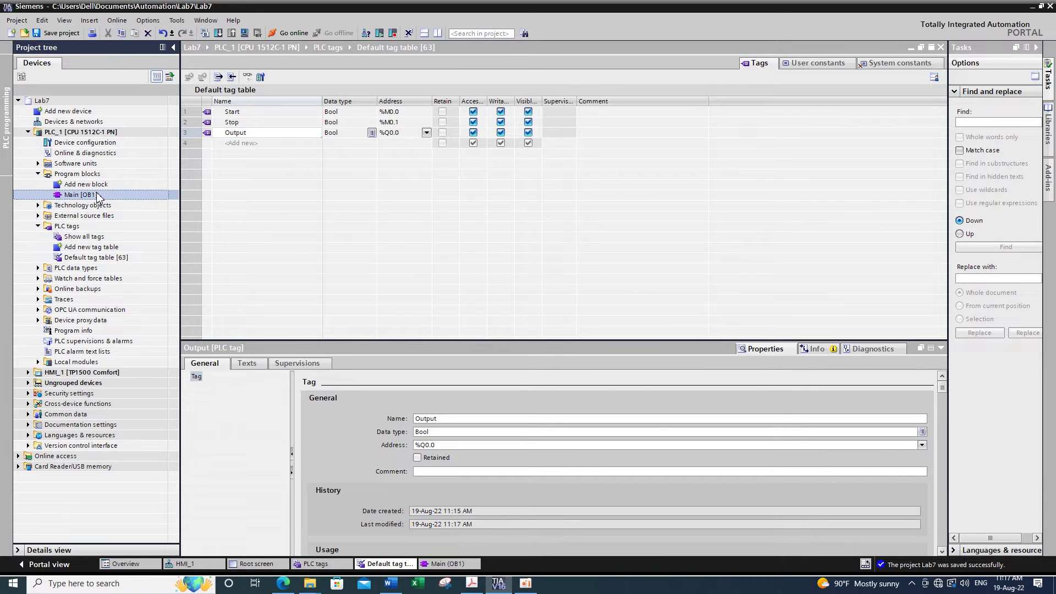
{"action": "left_click", "coordinate": [51, 196]}
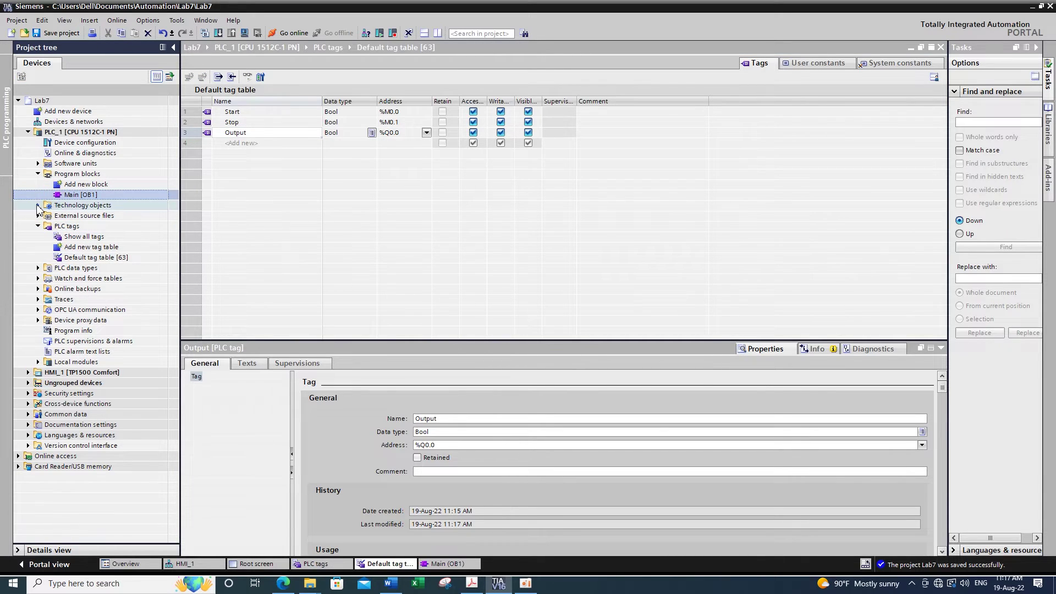
{"action": "left_click", "coordinate": [38, 206]}
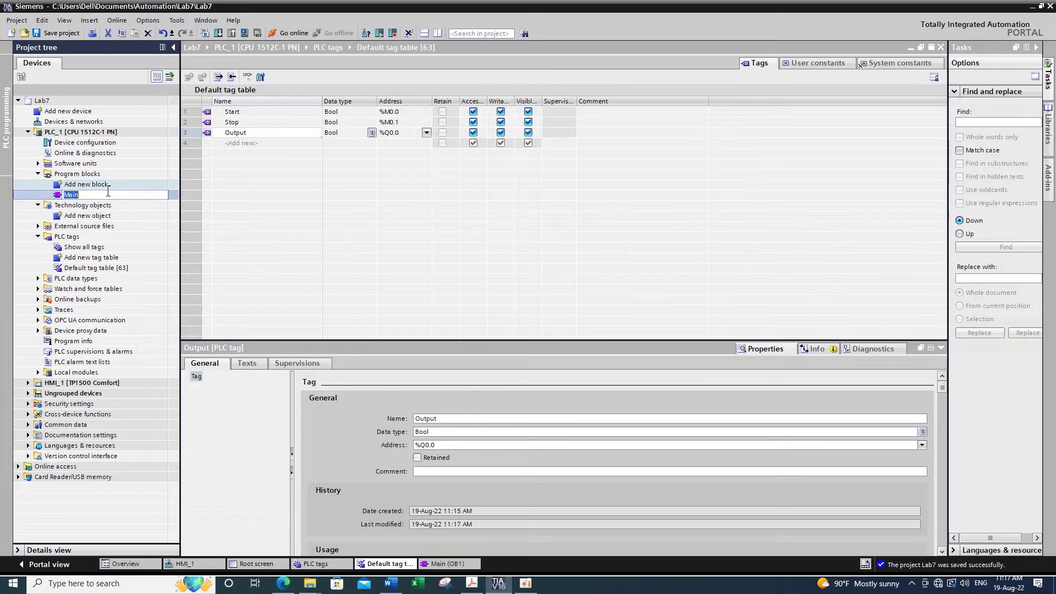
Start a download for PLC_1, set the connection to interface/subnet to PN/IE_1 and search for compatible target devices.
{"action": "left_click", "coordinate": [66, 132]}
{"action": "key", "text": "F2"}
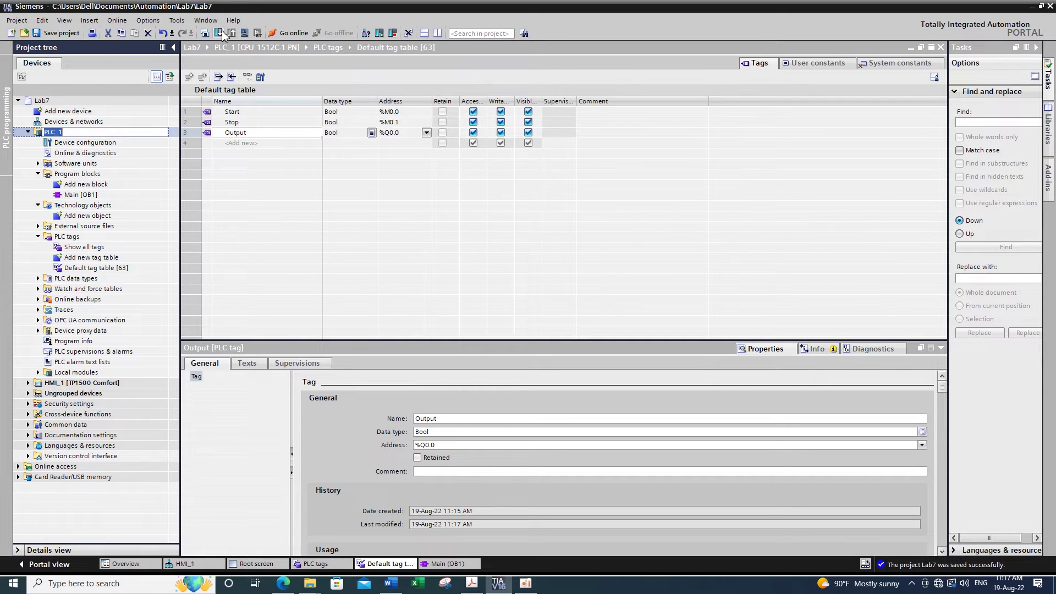
{"action": "left_click", "coordinate": [27, 132]}
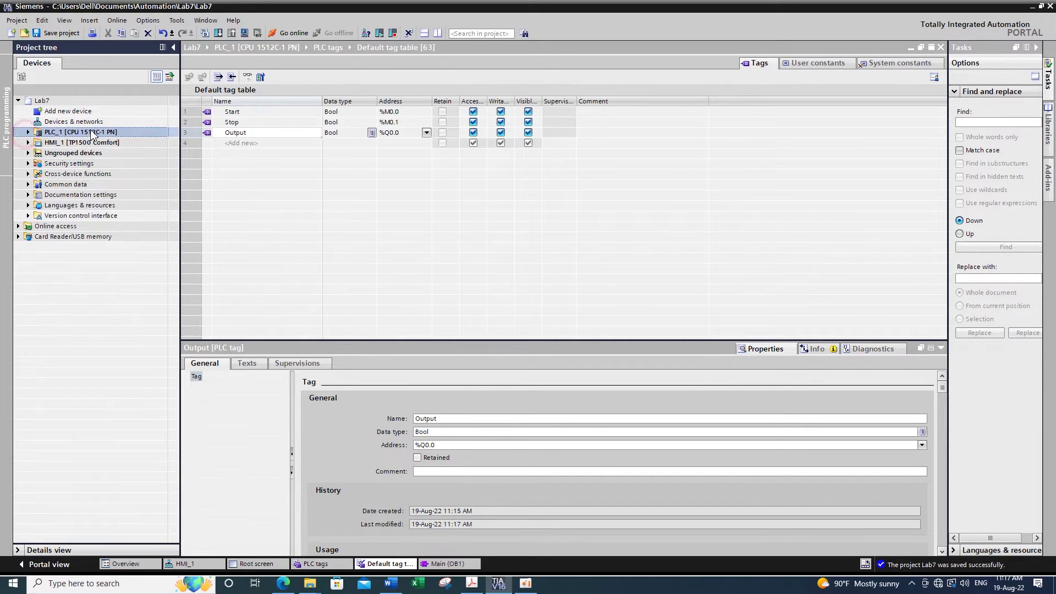
{"action": "left_click", "coordinate": [28, 132]}
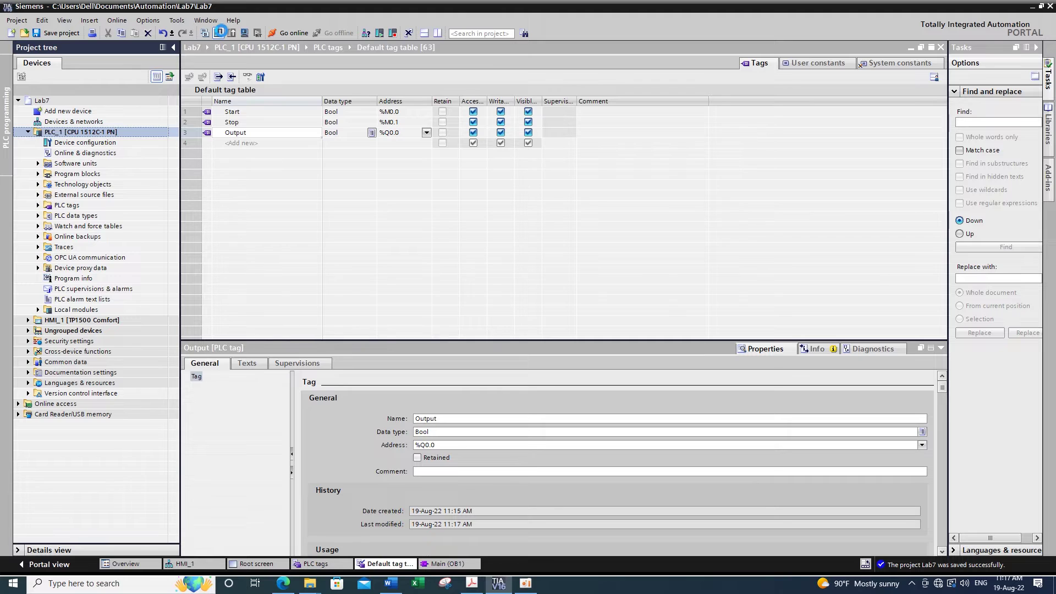
{"action": "left_click", "coordinate": [220, 31]}
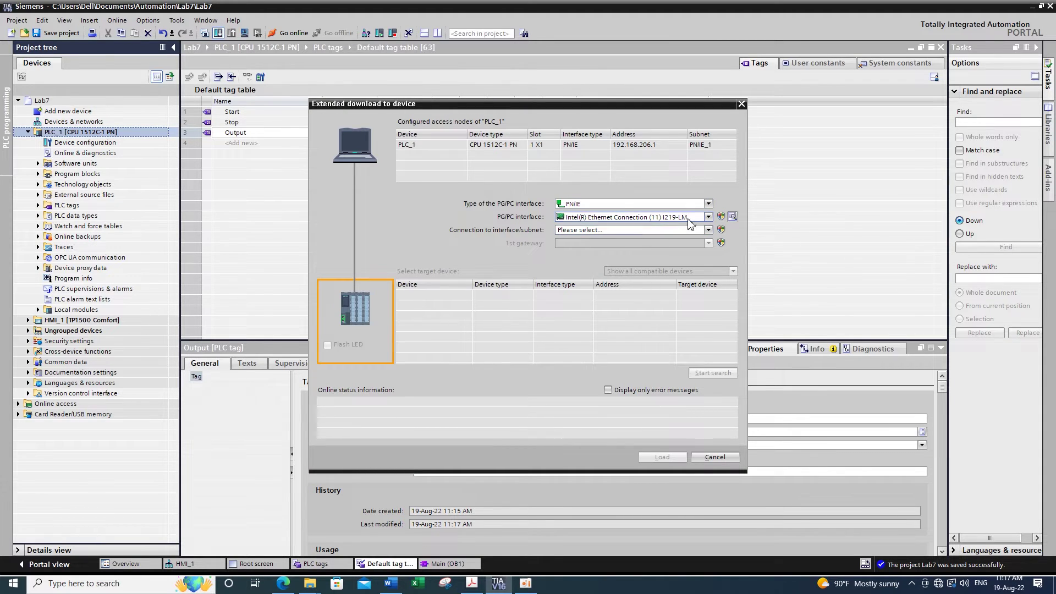
{"action": "left_click", "coordinate": [605, 231]}
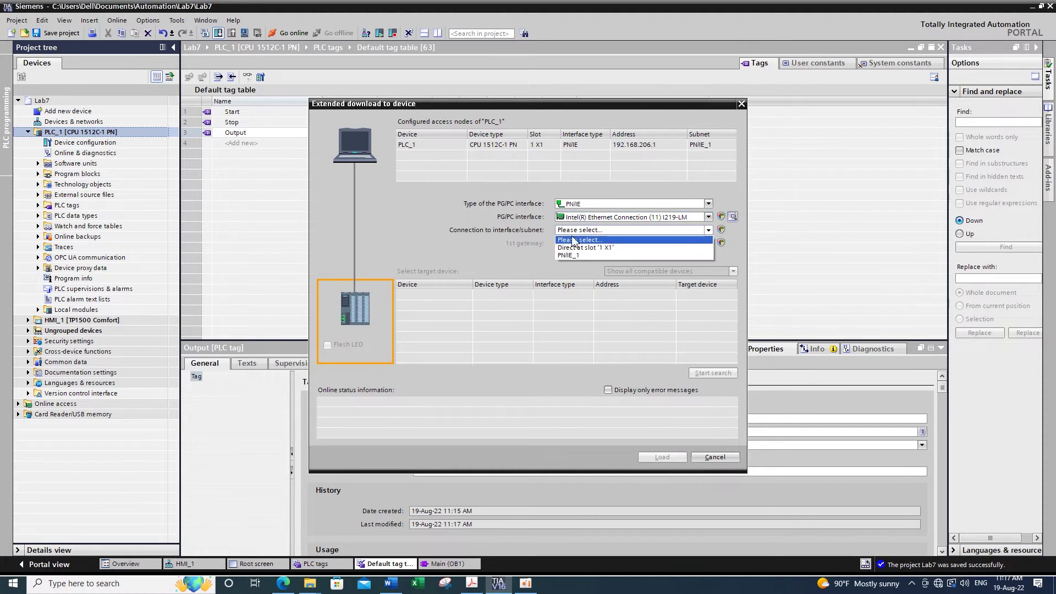
{"action": "left_click", "coordinate": [577, 252]}
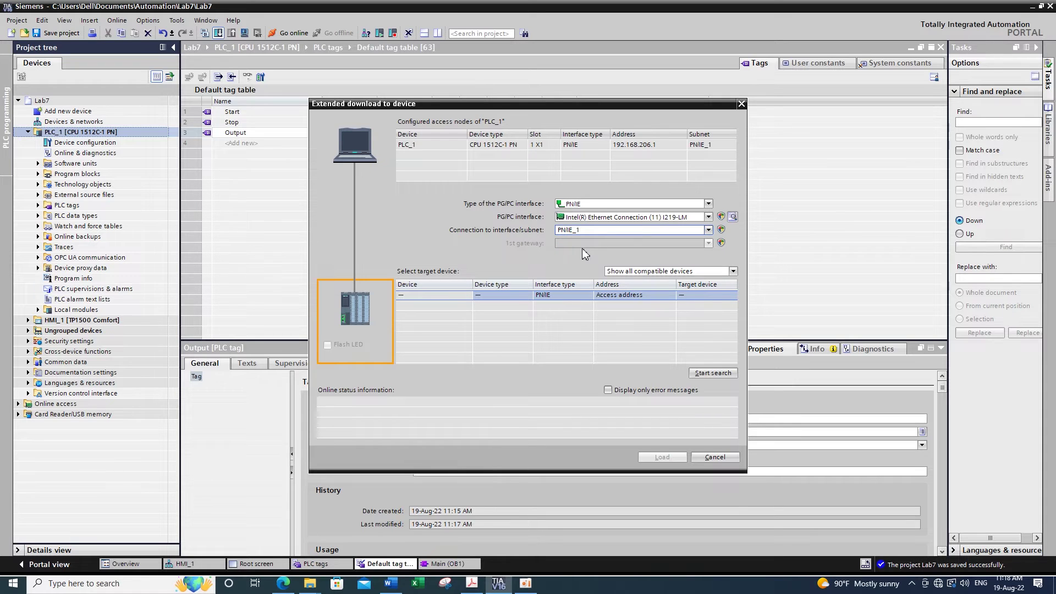
{"action": "left_click", "coordinate": [713, 373]}
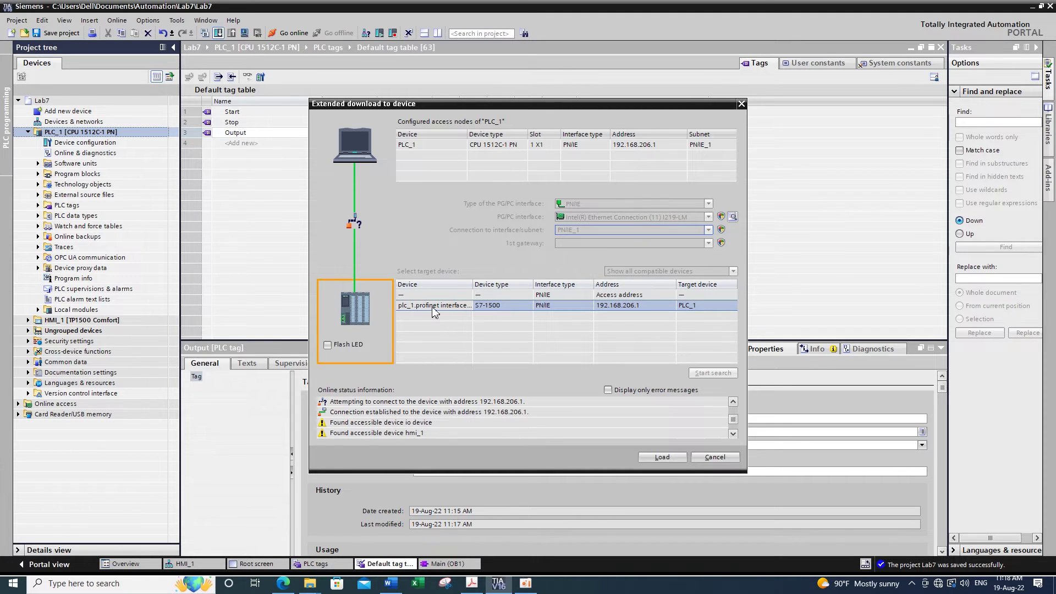
Load the configuration and program to the found CPU 1512C-1 PN target, continuing without synchronization.
{"action": "left_click", "coordinate": [482, 295]}
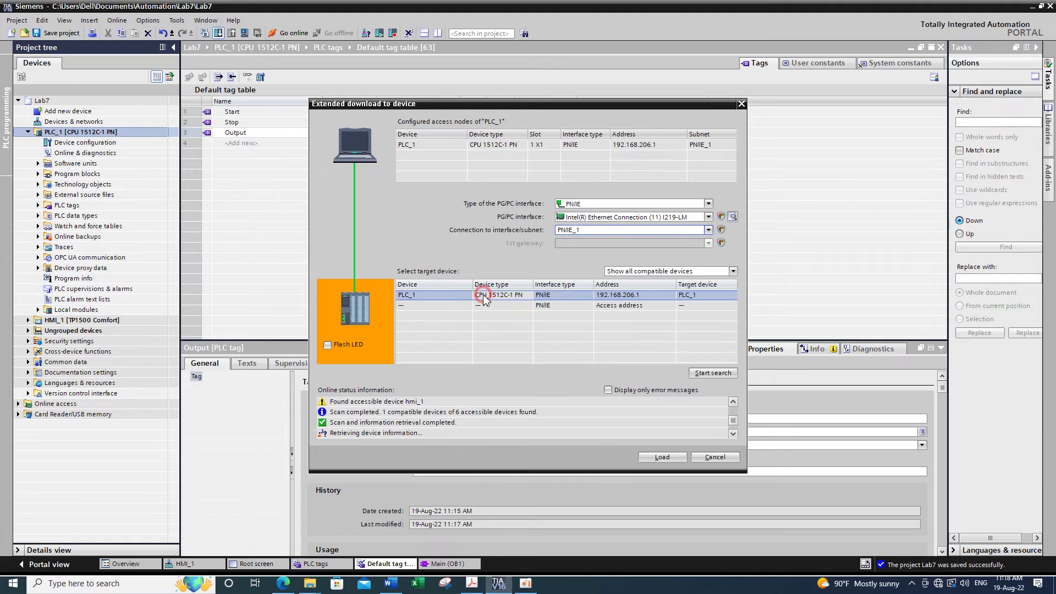
{"action": "left_click", "coordinate": [667, 457]}
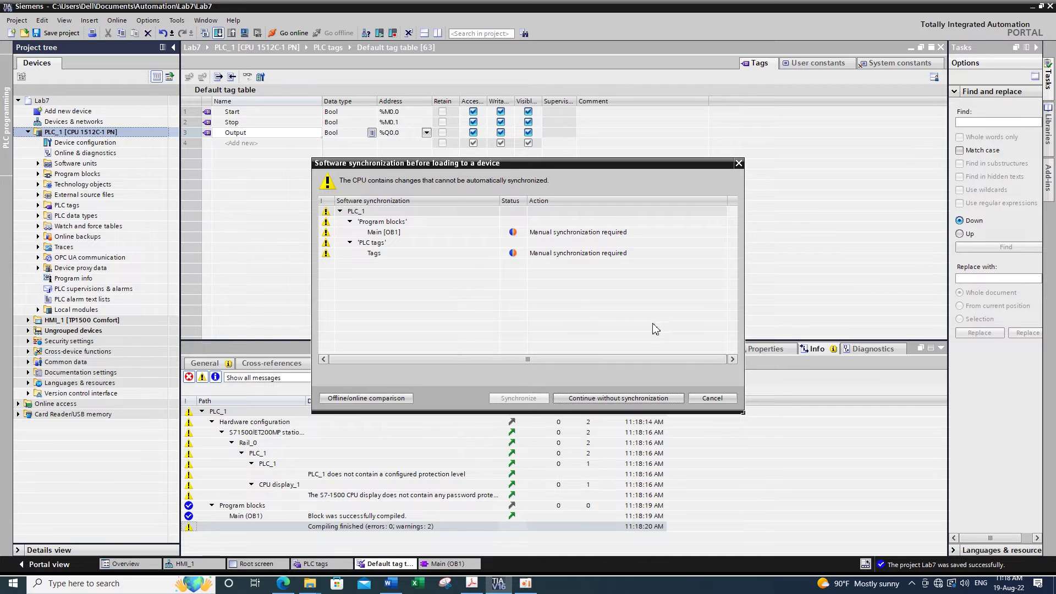
{"action": "left_click", "coordinate": [627, 404]}
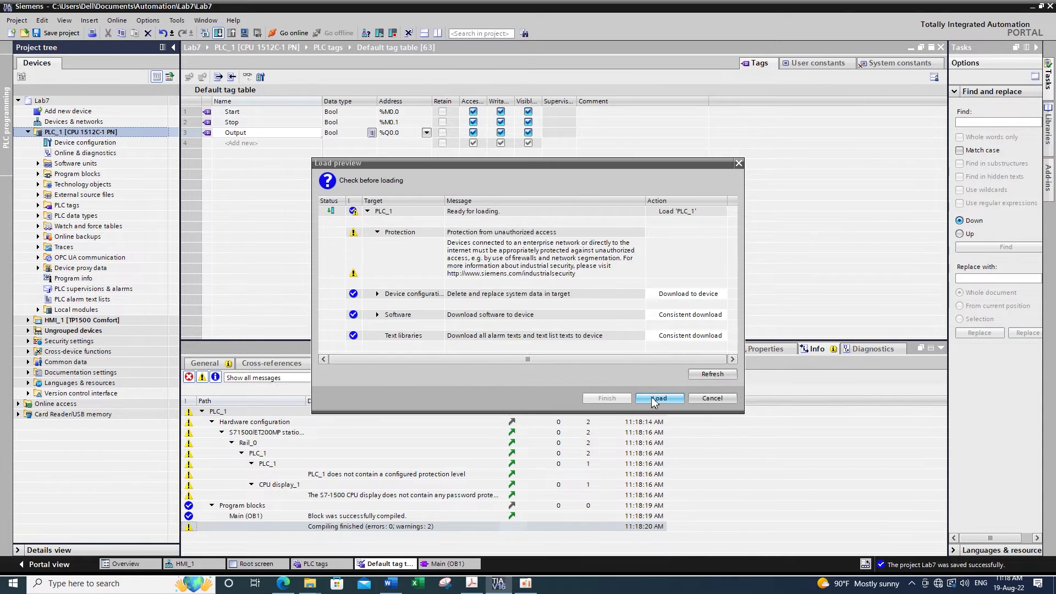
{"action": "left_click", "coordinate": [655, 398]}
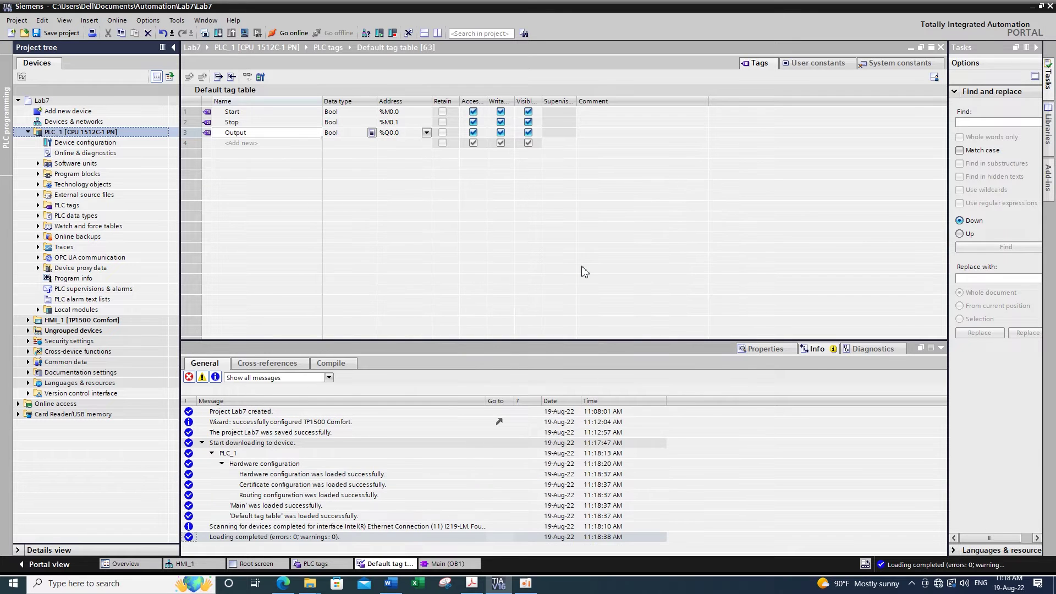
Open Main [OB1] from PLC_1's program blocks and turn on online monitoring.
{"action": "left_click", "coordinate": [38, 174]}
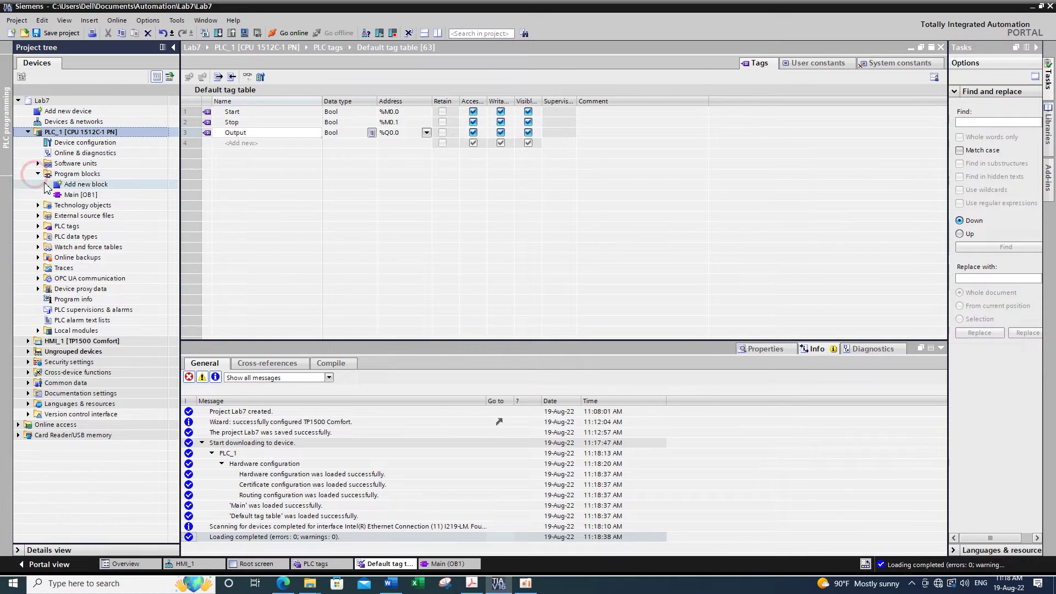
{"action": "double_click", "coordinate": [81, 195]}
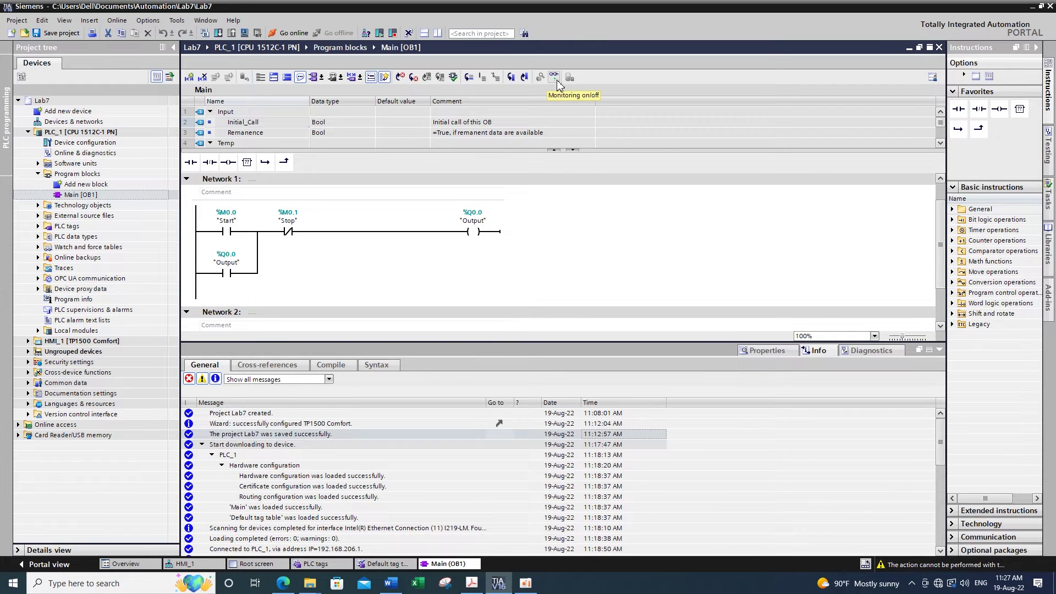
{"action": "left_click", "coordinate": [554, 80]}
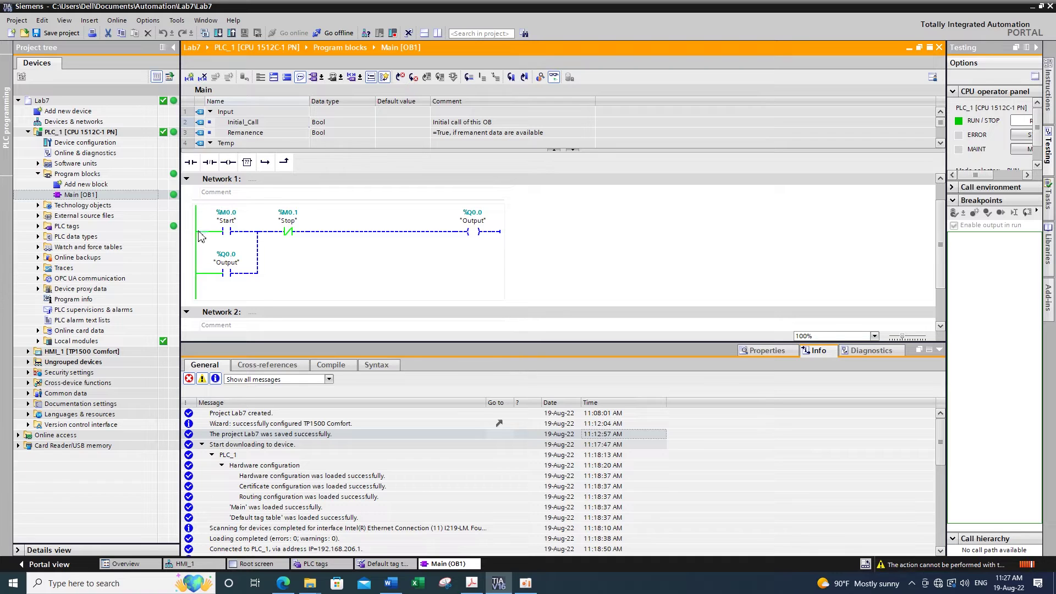
Modify the Start contact in Network 1 to 1 and back to 0 to test the output latch.
{"action": "right_click", "coordinate": [231, 236]}
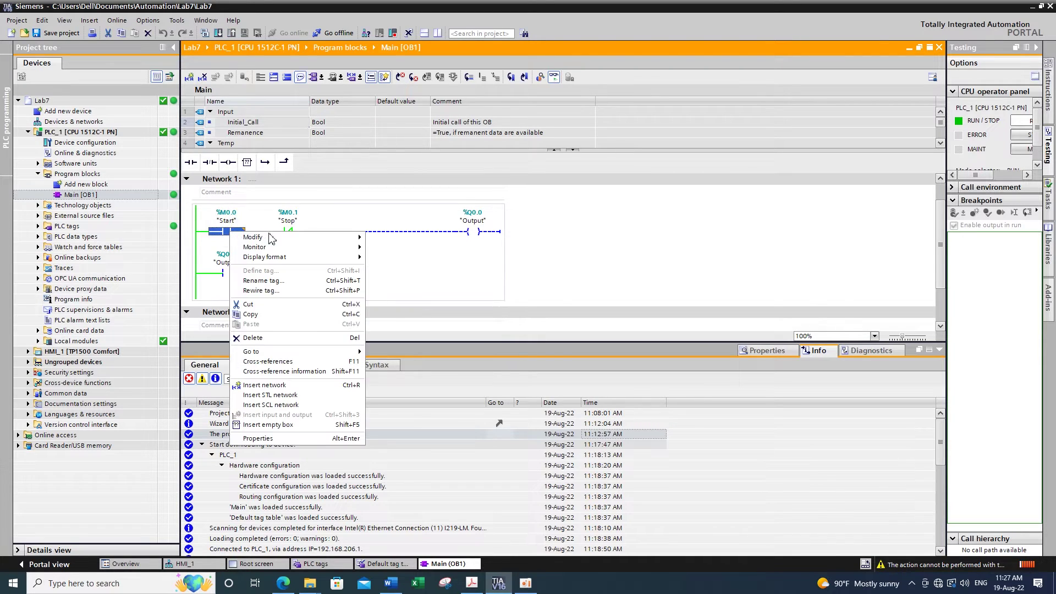
{"action": "mouse_move", "coordinate": [278, 237]}
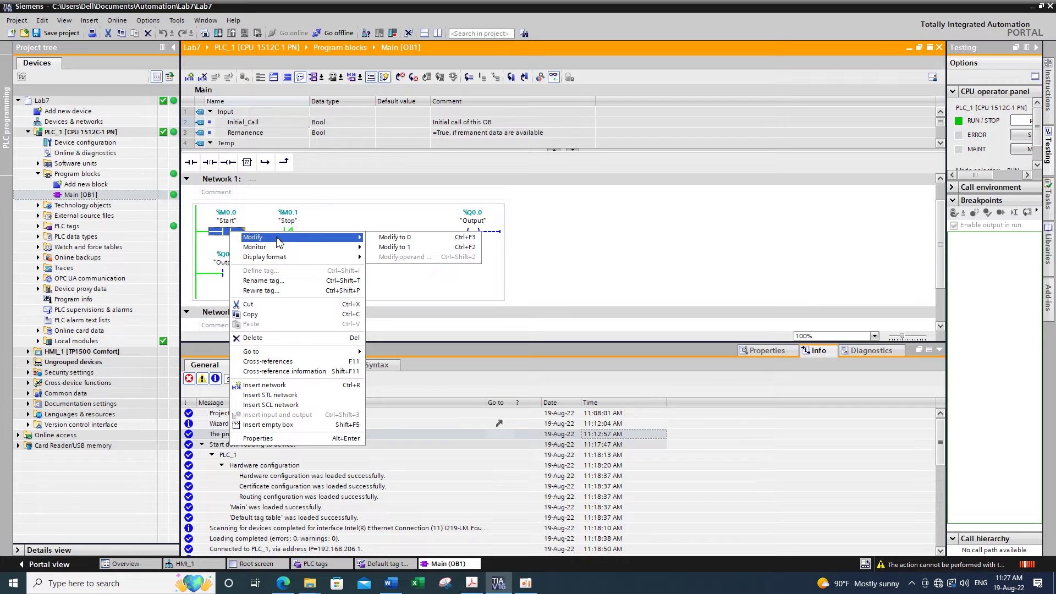
{"action": "left_click", "coordinate": [408, 248]}
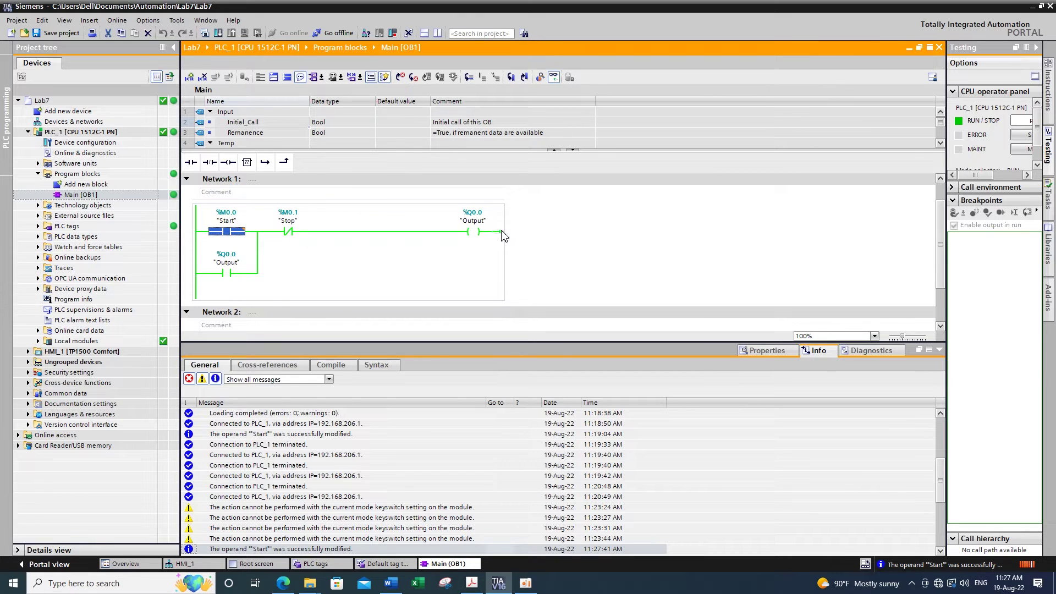
{"action": "right_click", "coordinate": [230, 232]}
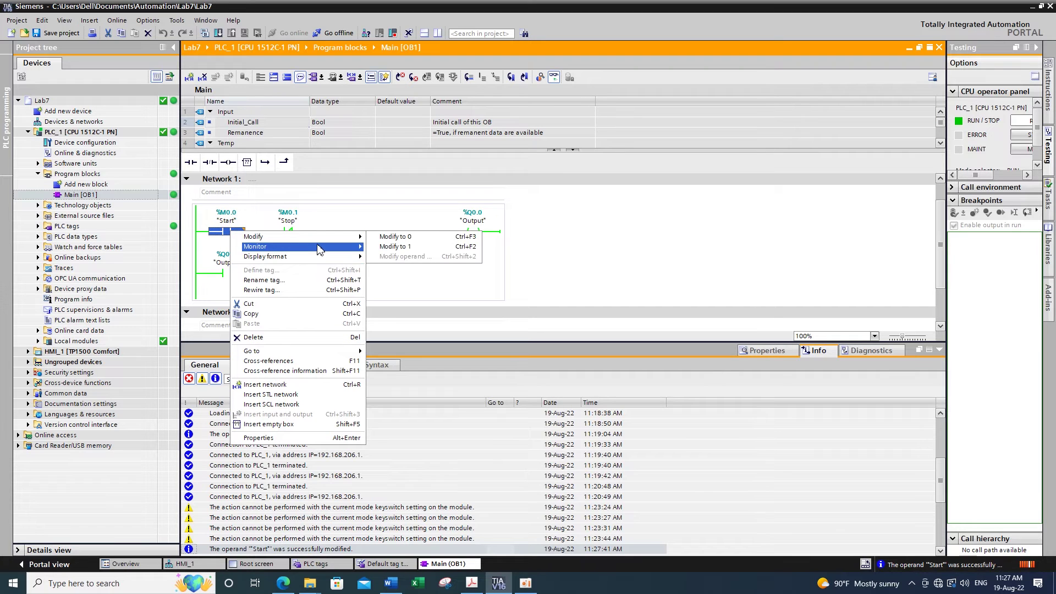
{"action": "left_click", "coordinate": [380, 238]}
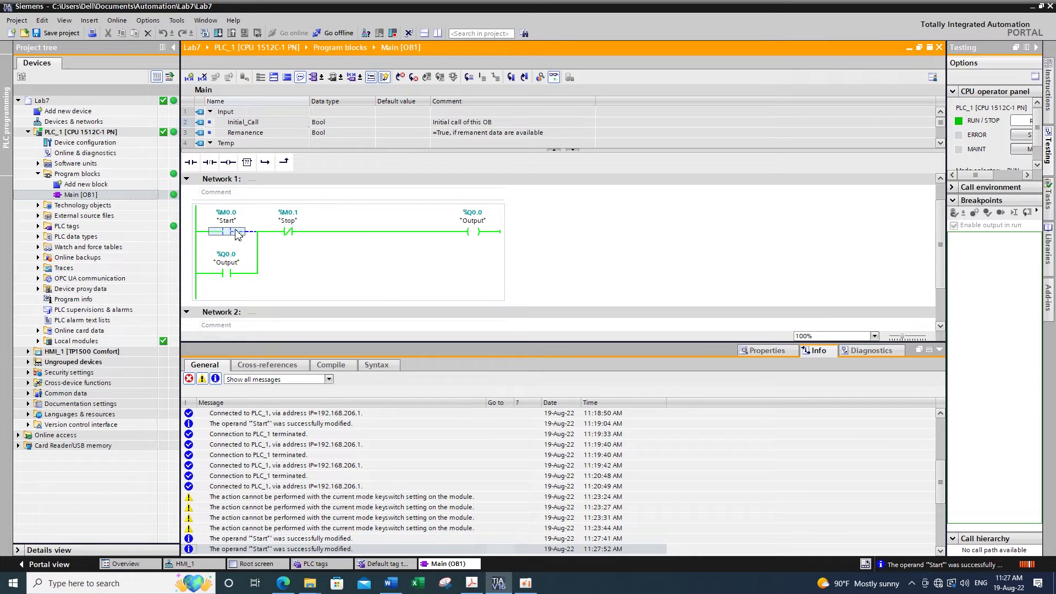
Modify the Stop contact in Network 1 to 1 to break the output latch.
{"action": "left_click", "coordinate": [286, 232]}
{"action": "right_click", "coordinate": [284, 231]}
{"action": "mouse_move", "coordinate": [335, 240]}
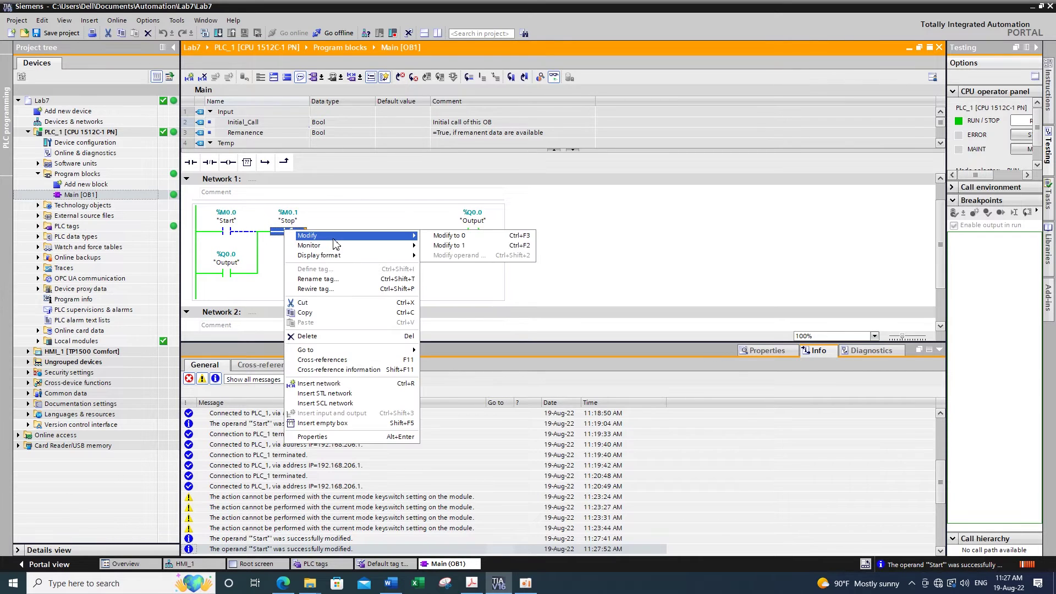
{"action": "left_click", "coordinate": [453, 245]}
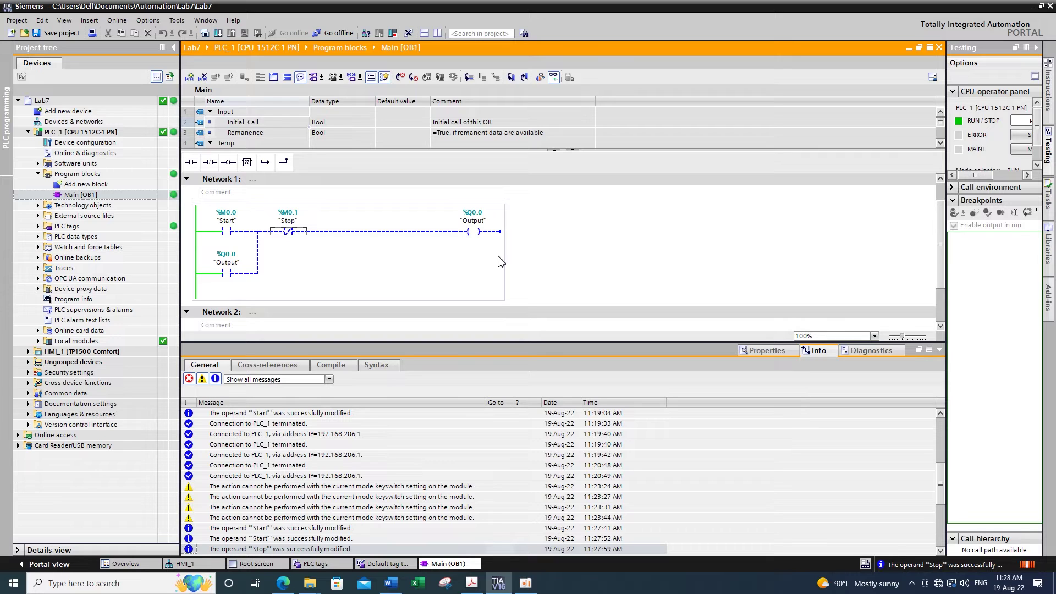
Expand HMI_1 and collapse PLC_1 in the project tree, and take PLC_1 offline.
{"action": "left_click", "coordinate": [28, 352]}
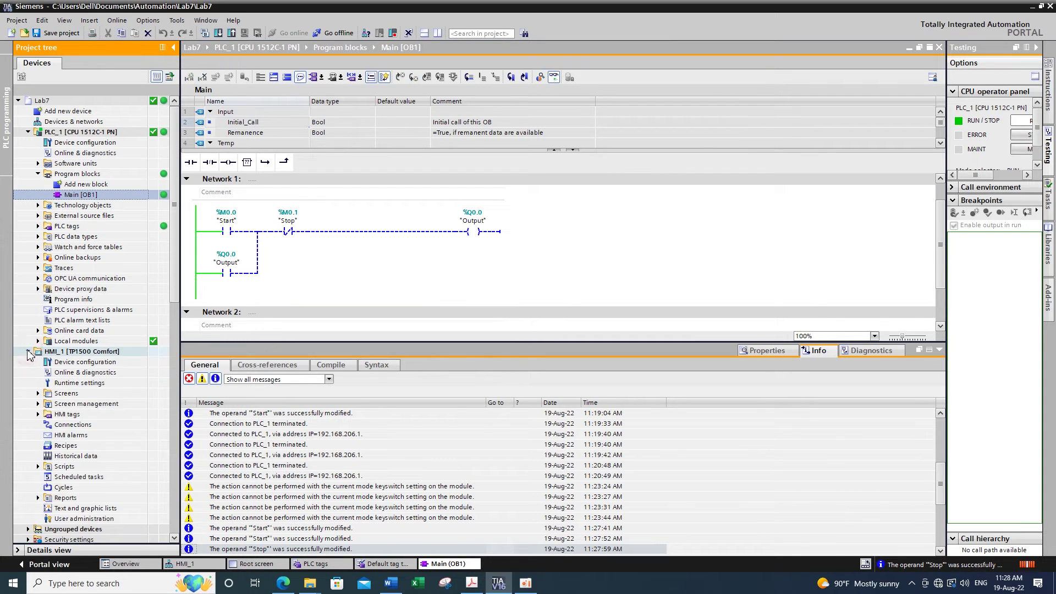
{"action": "left_click", "coordinate": [28, 132]}
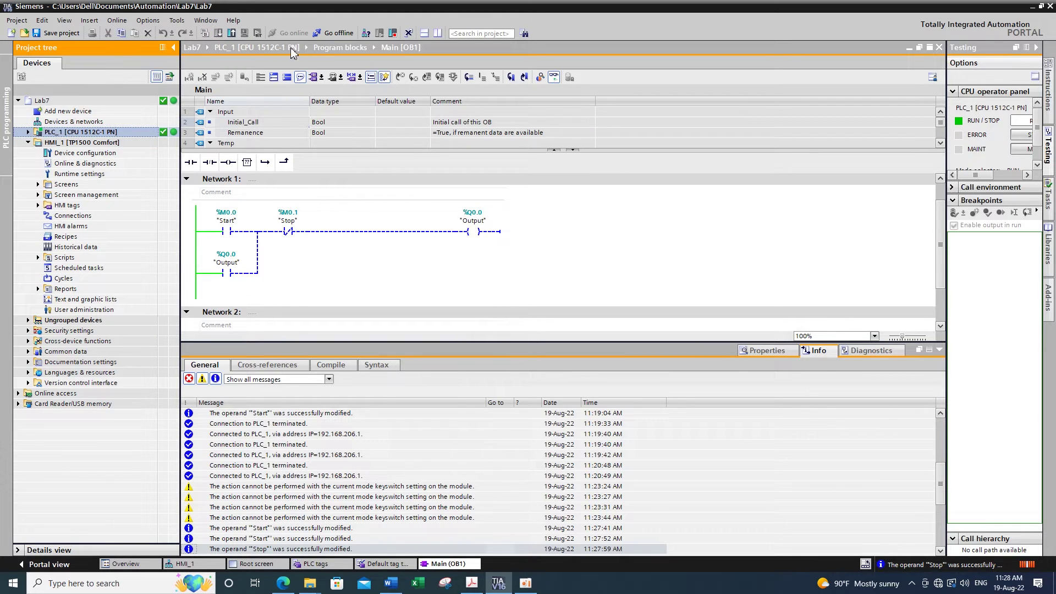
{"action": "left_click", "coordinate": [339, 33]}
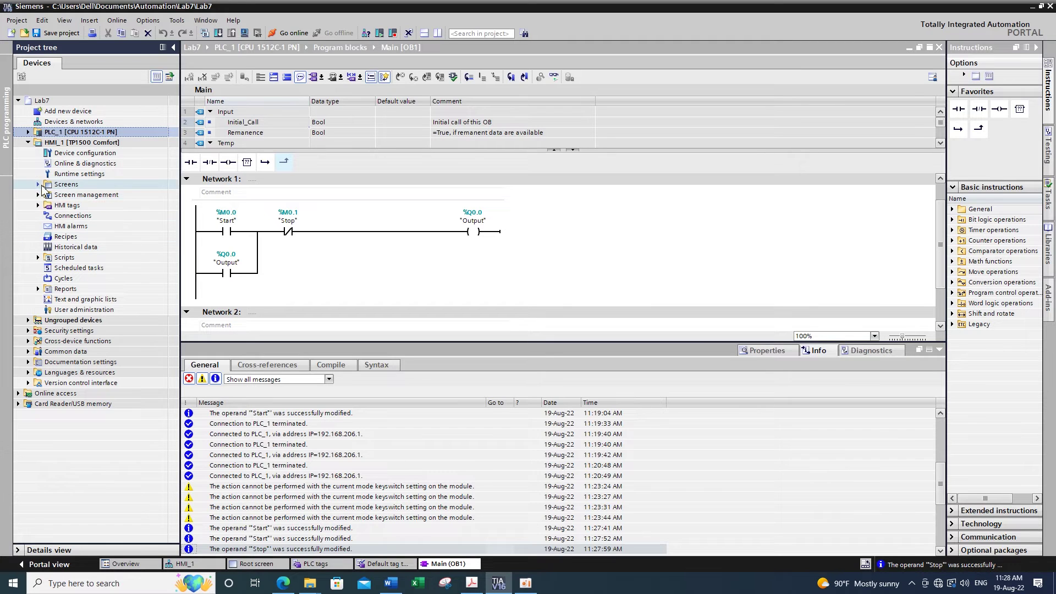
Open the Root screen of HMI_1 and enlarge its editing area.
{"action": "left_click", "coordinate": [75, 144]}
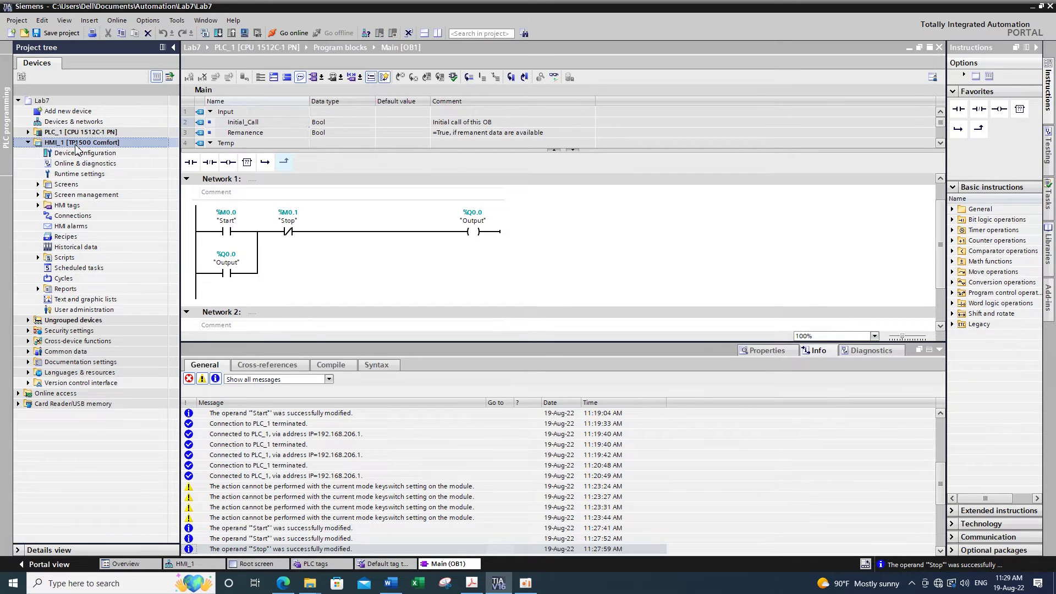
{"action": "left_click", "coordinate": [38, 184]}
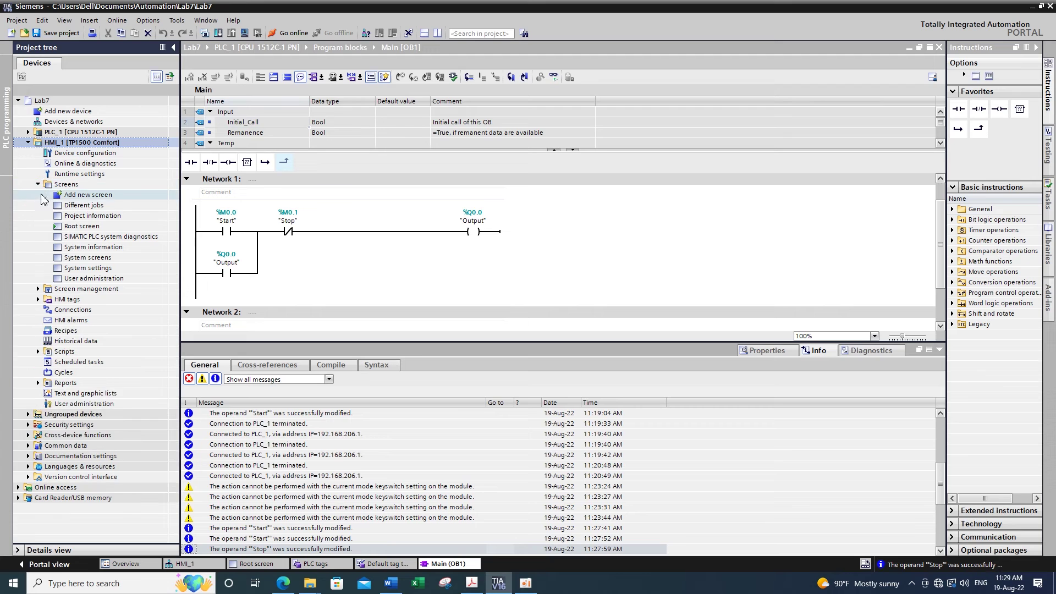
{"action": "double_click", "coordinate": [77, 227]}
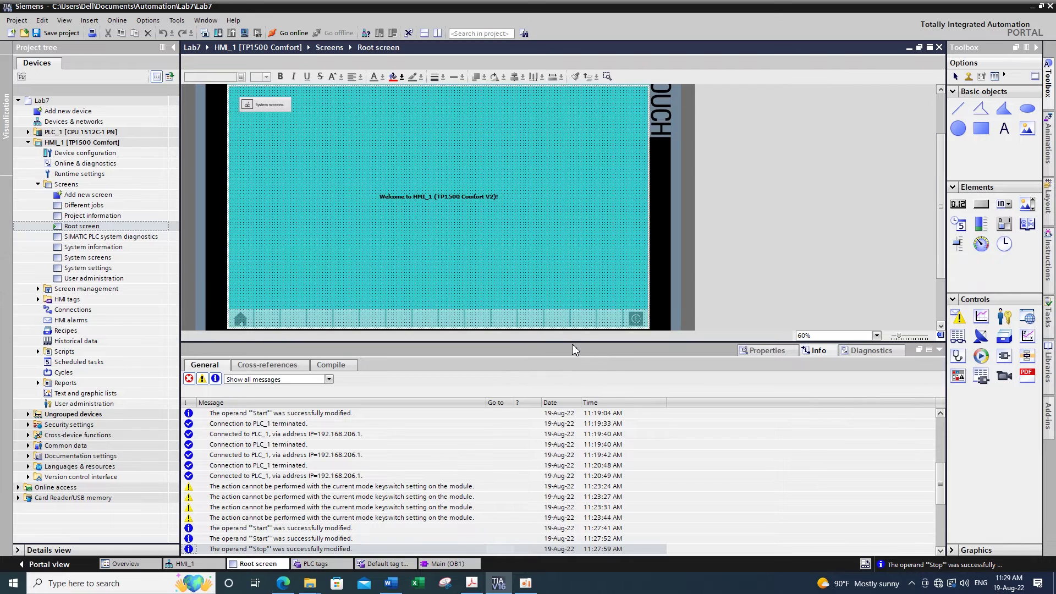
{"action": "left_click_drag", "start_coordinate": [572, 345], "coordinate": [572, 460]}
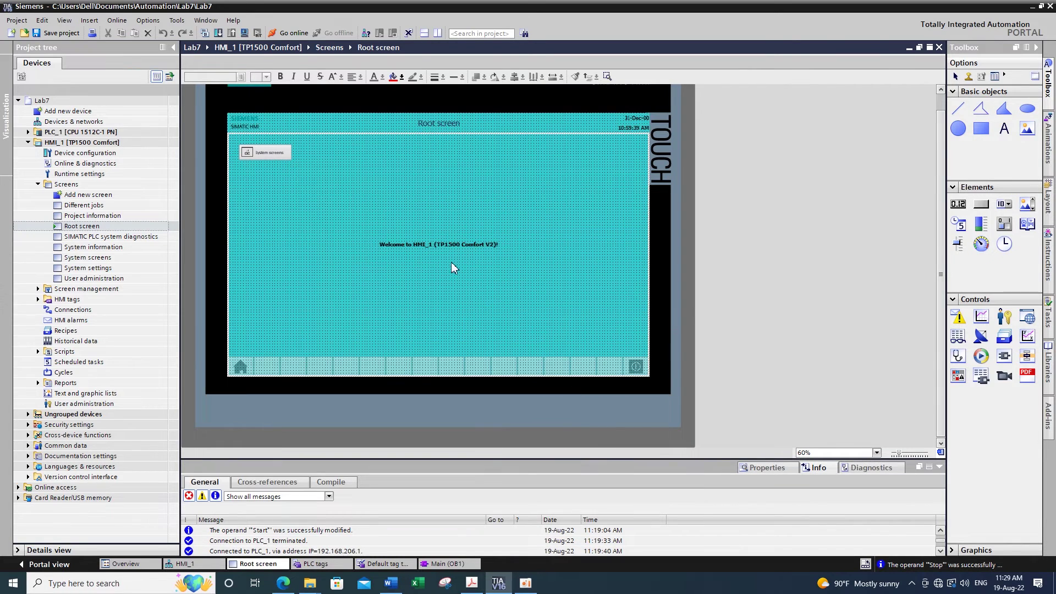
Delete the welcome text from the Root screen and place a button slightly above and left of the screen's centre.
{"action": "left_click", "coordinate": [445, 242]}
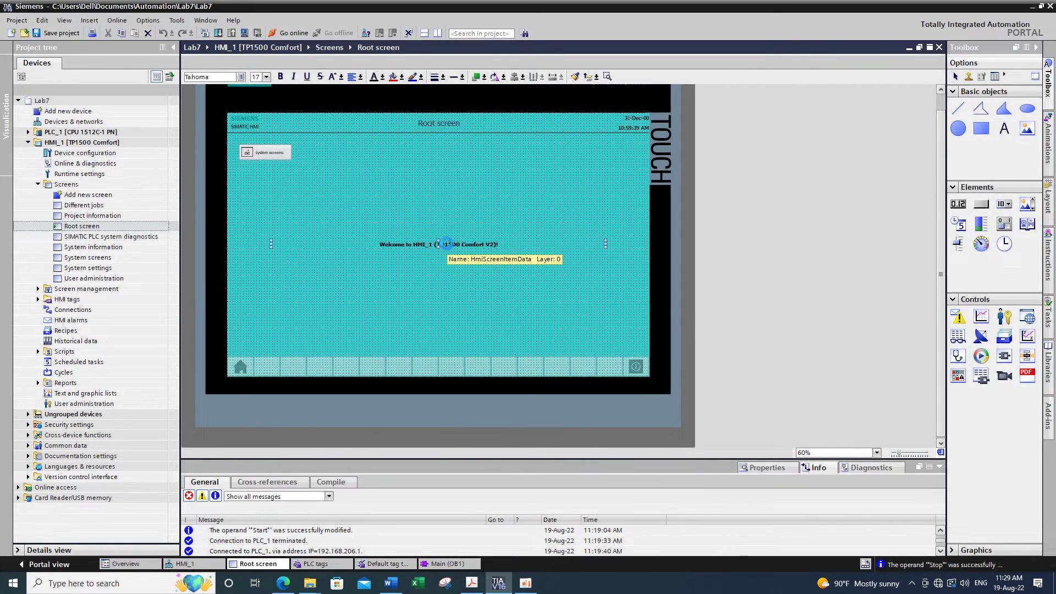
{"action": "key", "text": "Delete"}
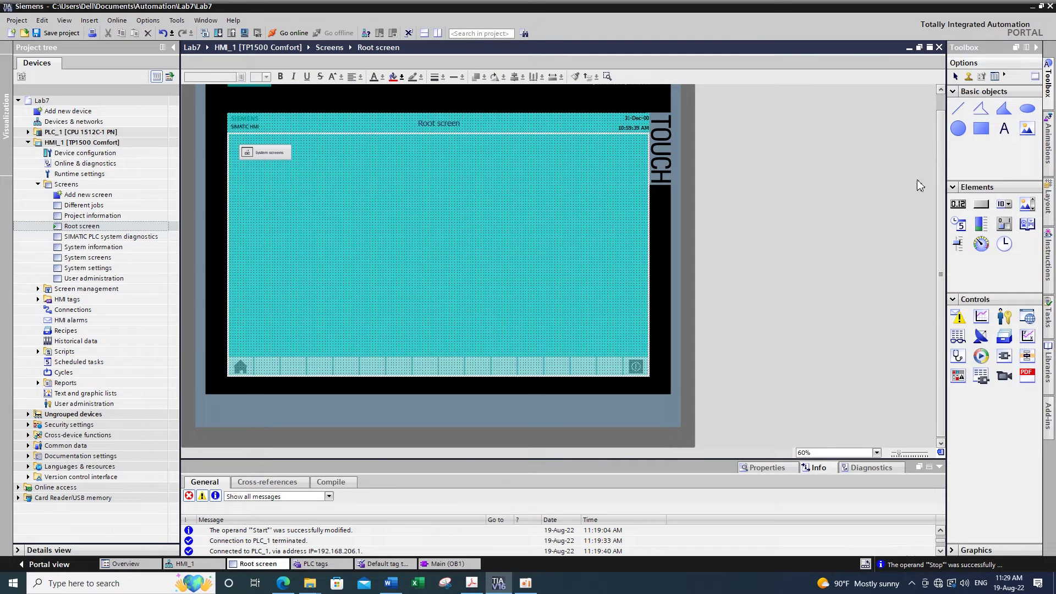
{"action": "left_click", "coordinate": [980, 203]}
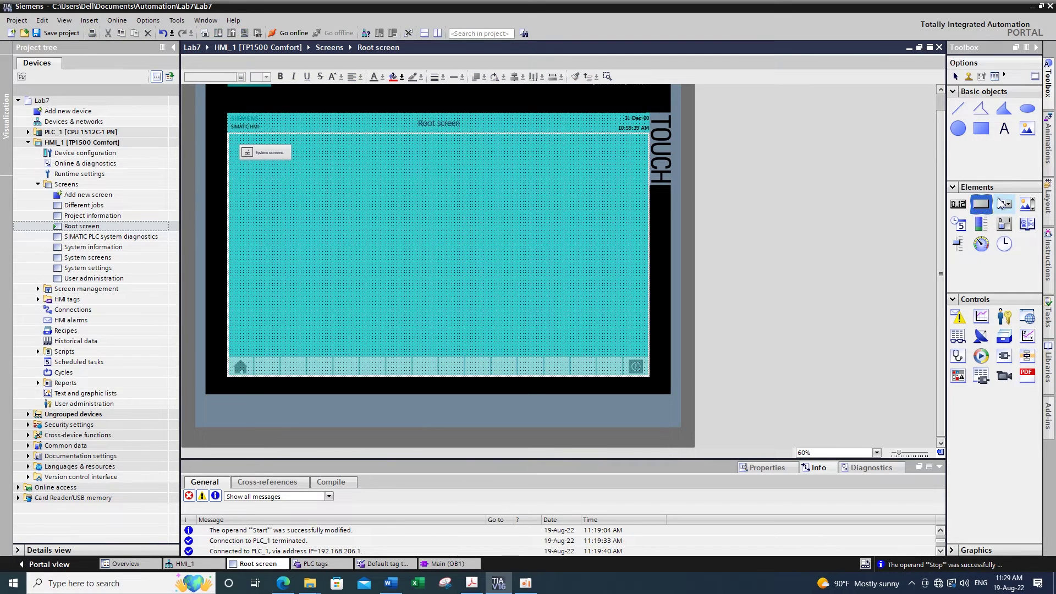
{"action": "left_click_drag", "start_coordinate": [978, 207], "coordinate": [353, 215]}
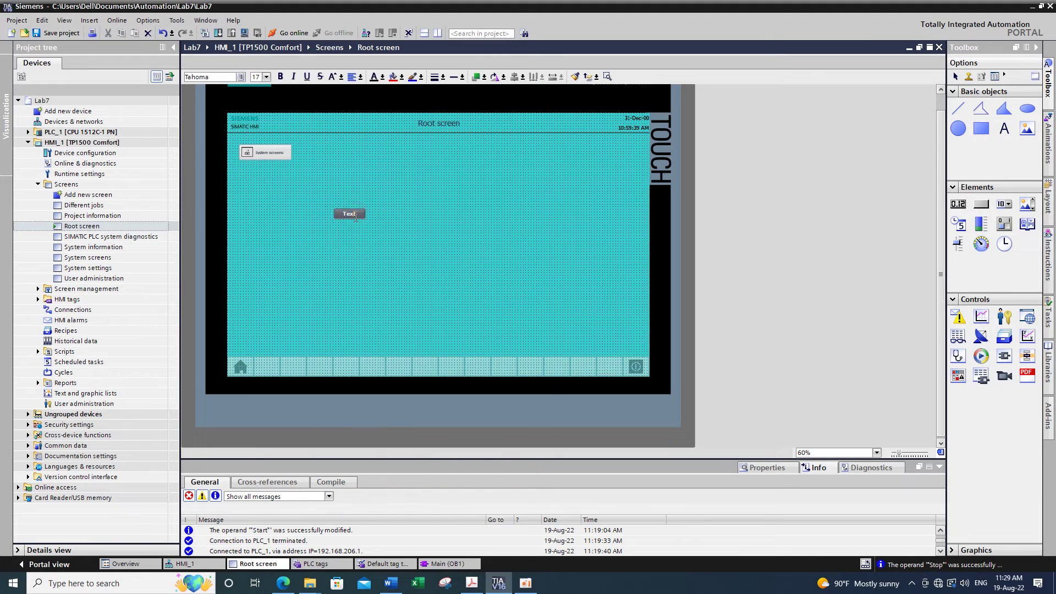
Label the new button Start and enlarge it to about 165 × 75.
{"action": "type", "text": "Start"}
{"action": "left_click", "coordinate": [349, 213]}
{"action": "left_click_drag", "start_coordinate": [363, 217], "coordinate": [384, 231]}
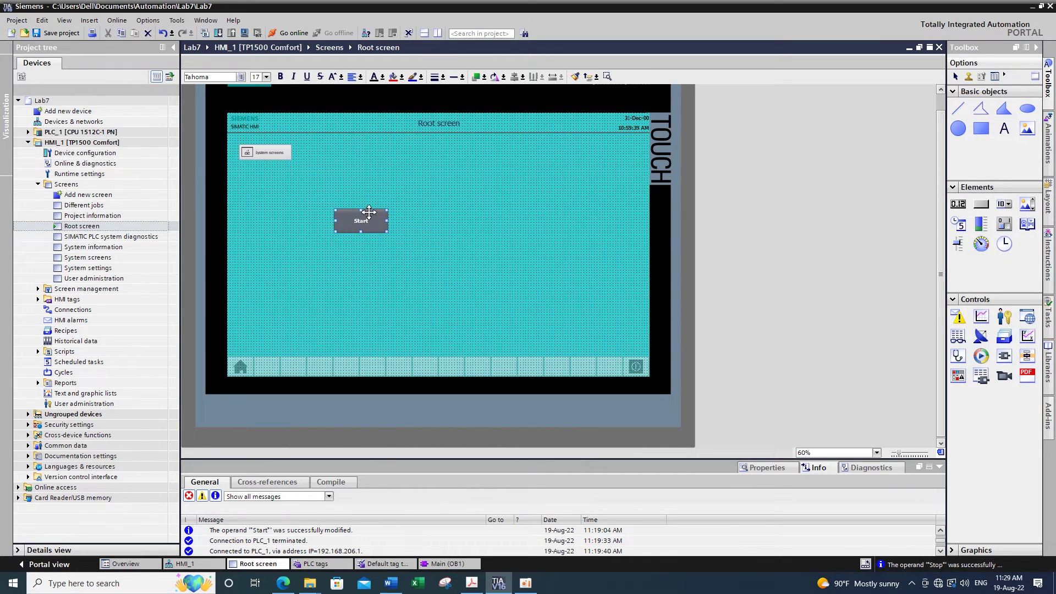
Remove bold from the Start button's label and set its font size to 25.
{"action": "left_click", "coordinate": [280, 77]}
{"action": "left_click", "coordinate": [266, 77]}
{"action": "left_click", "coordinate": [258, 117]}
{"action": "left_click", "coordinate": [378, 222]}
Set the Start button's text color to green (51, 153, 102) in its appearance properties.
{"action": "left_click", "coordinate": [761, 468]}
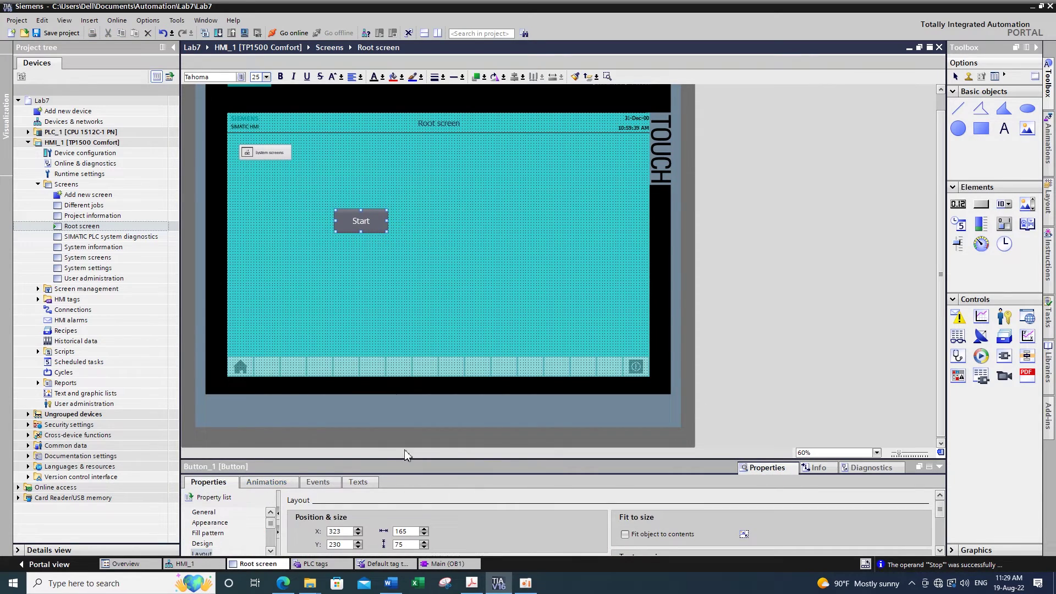
{"action": "left_click_drag", "start_coordinate": [474, 461], "coordinate": [474, 383]}
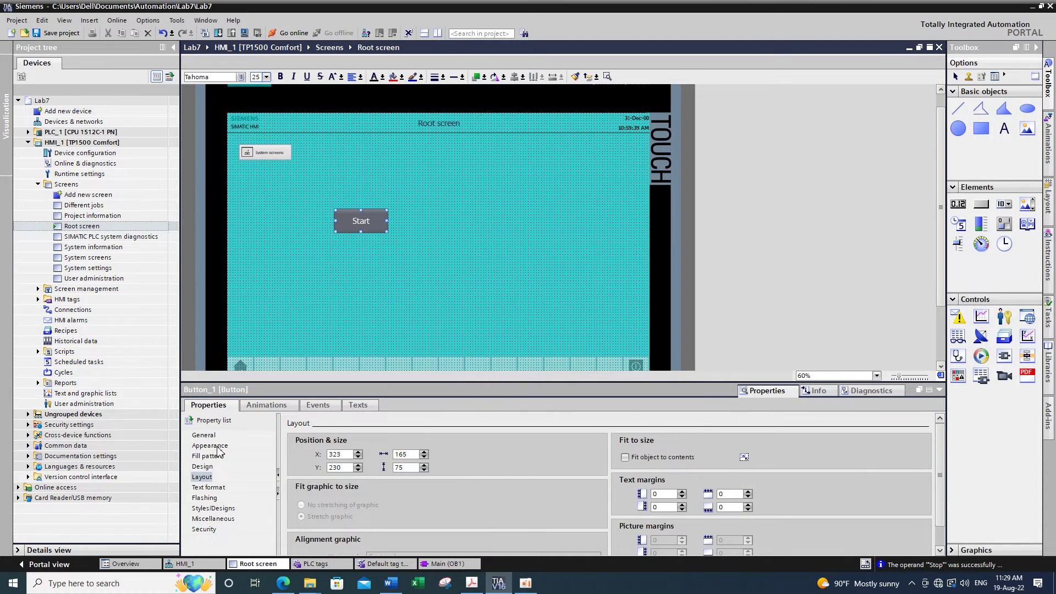
{"action": "left_click", "coordinate": [213, 446]}
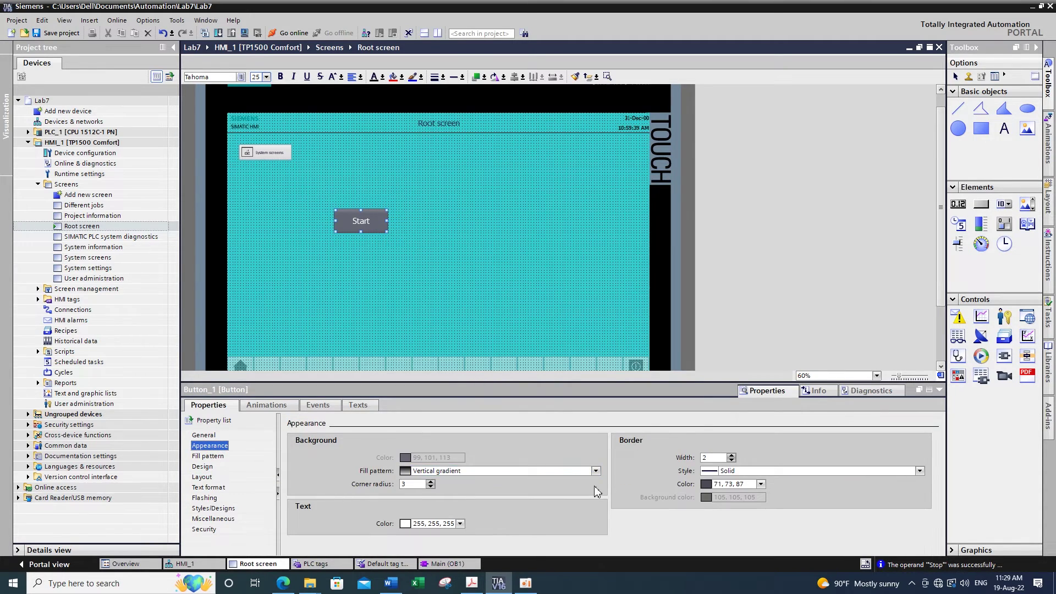
{"action": "left_click", "coordinate": [383, 227]}
{"action": "left_click", "coordinate": [461, 524]}
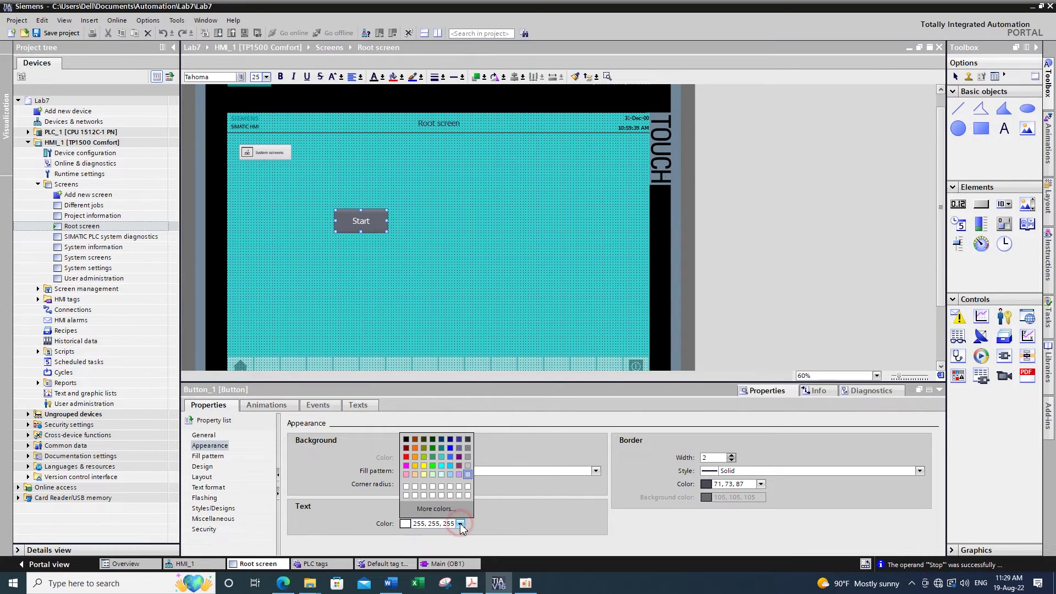
{"action": "left_click", "coordinate": [430, 456]}
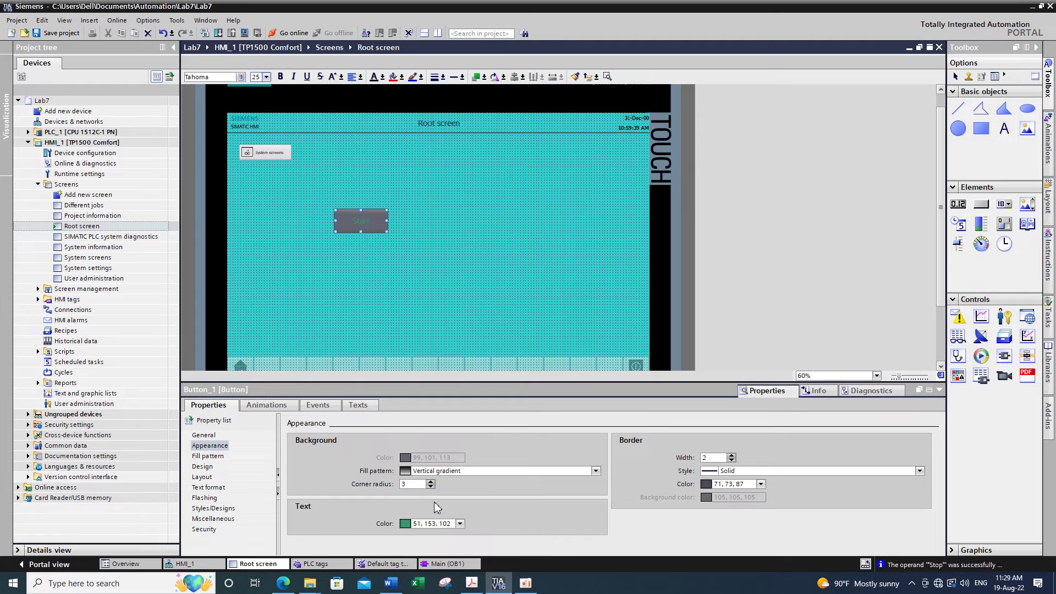
{"action": "left_click", "coordinate": [460, 523]}
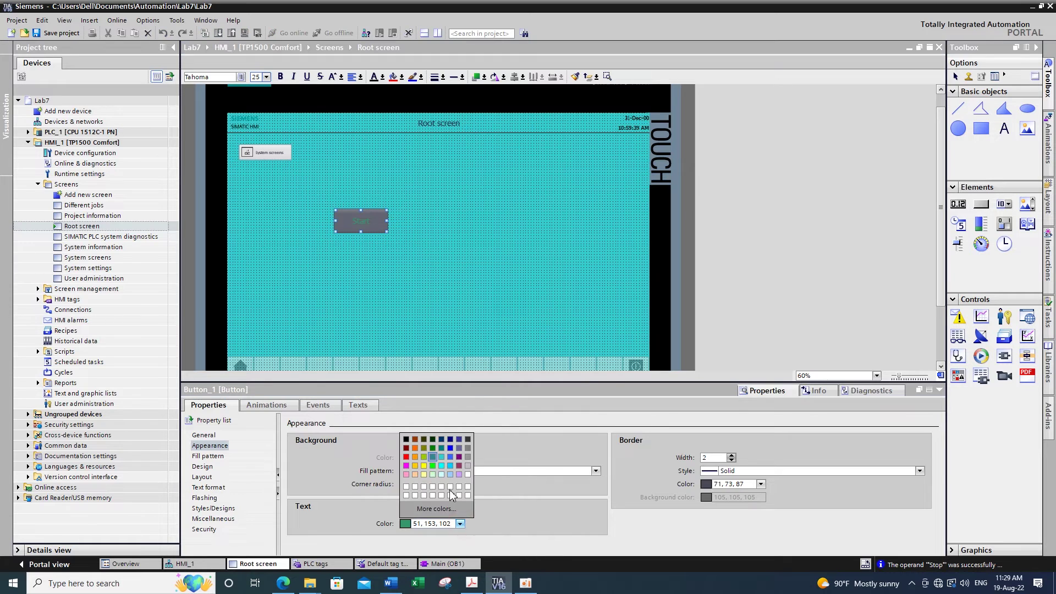
{"action": "left_click", "coordinate": [434, 459]}
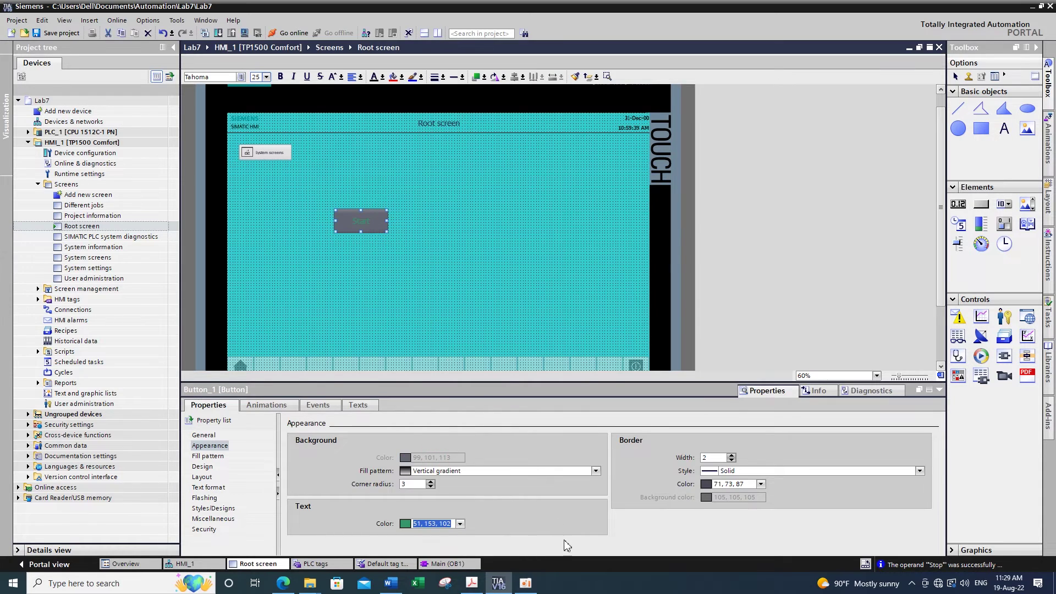
{"action": "left_click", "coordinate": [570, 469]}
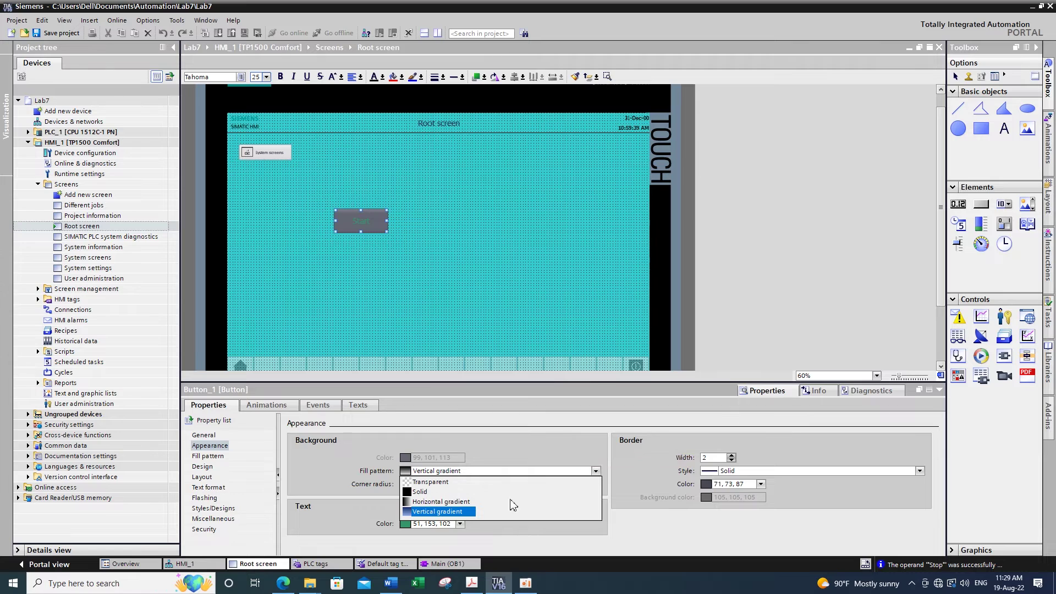
{"action": "left_click", "coordinate": [408, 268]}
Duplicate the Start button to its right at the same height and label the copy Stop.
{"action": "left_click_drag", "start_coordinate": [385, 219], "coordinate": [495, 224]}
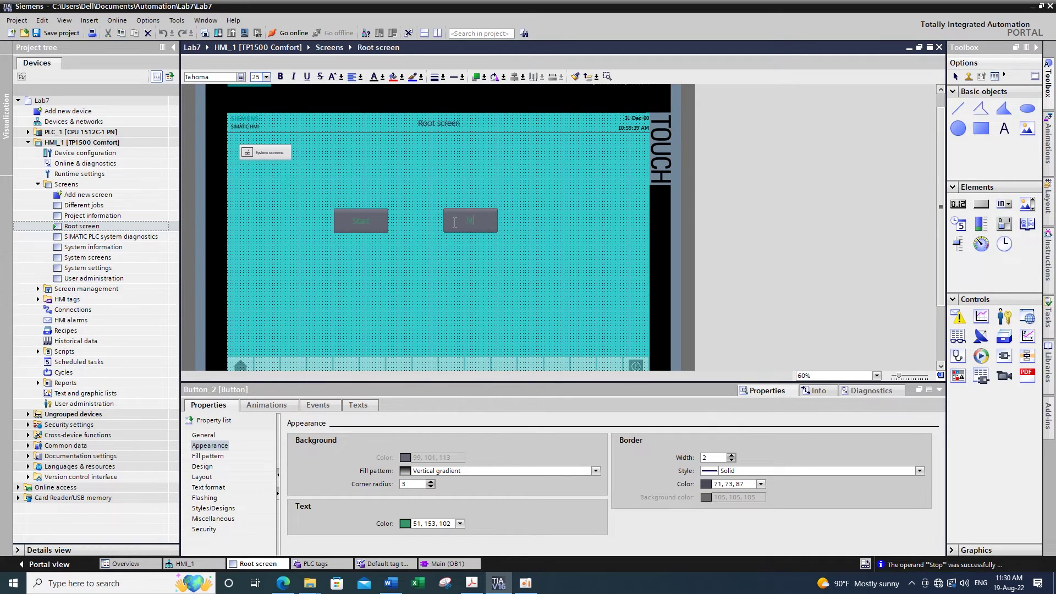
{"action": "left_click", "coordinate": [543, 257]}
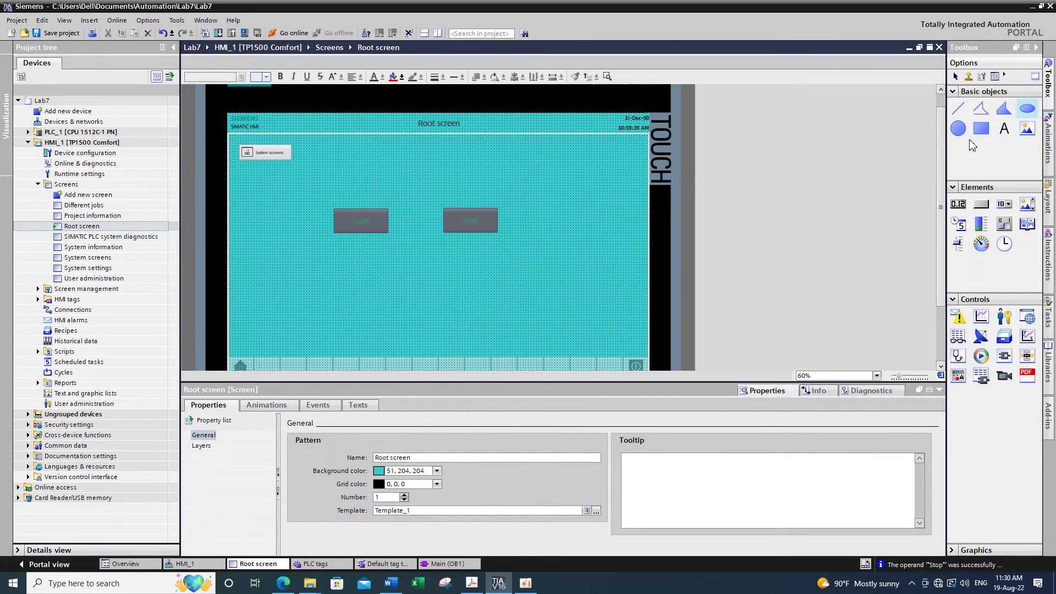
Place a circle on the Root screen, centred below the gap between the Start and Stop buttons.
{"action": "left_click_drag", "start_coordinate": [959, 132], "coordinate": [422, 285]}
{"action": "left_click", "coordinate": [523, 292]}
{"action": "left_click", "coordinate": [482, 295]}
Set the Stop button's text color to red.
{"action": "left_click", "coordinate": [481, 217]}
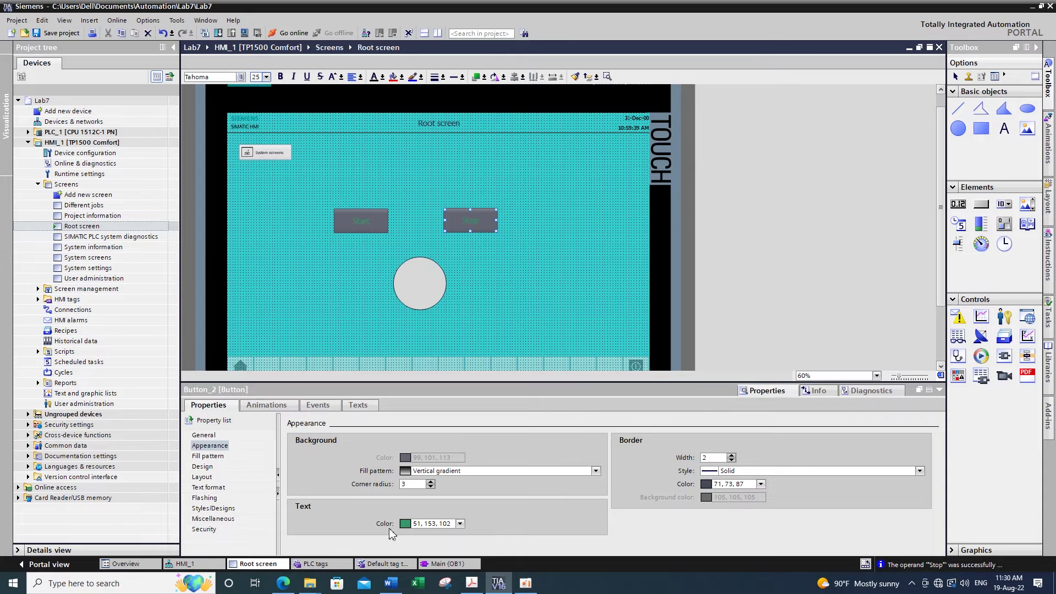
{"action": "left_click", "coordinate": [460, 524]}
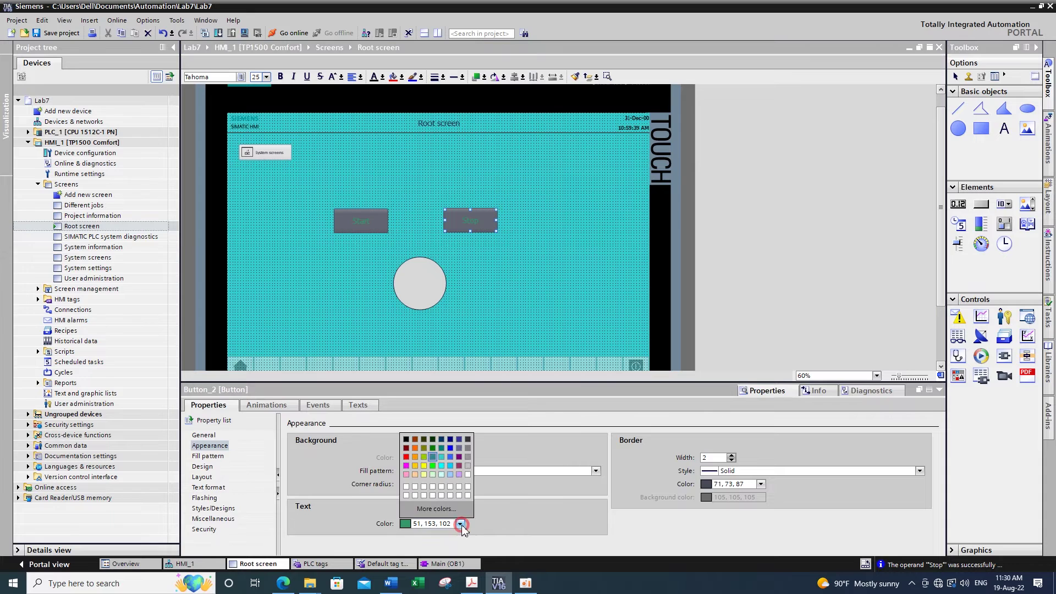
{"action": "left_click", "coordinate": [403, 457]}
{"action": "left_click", "coordinate": [501, 302]}
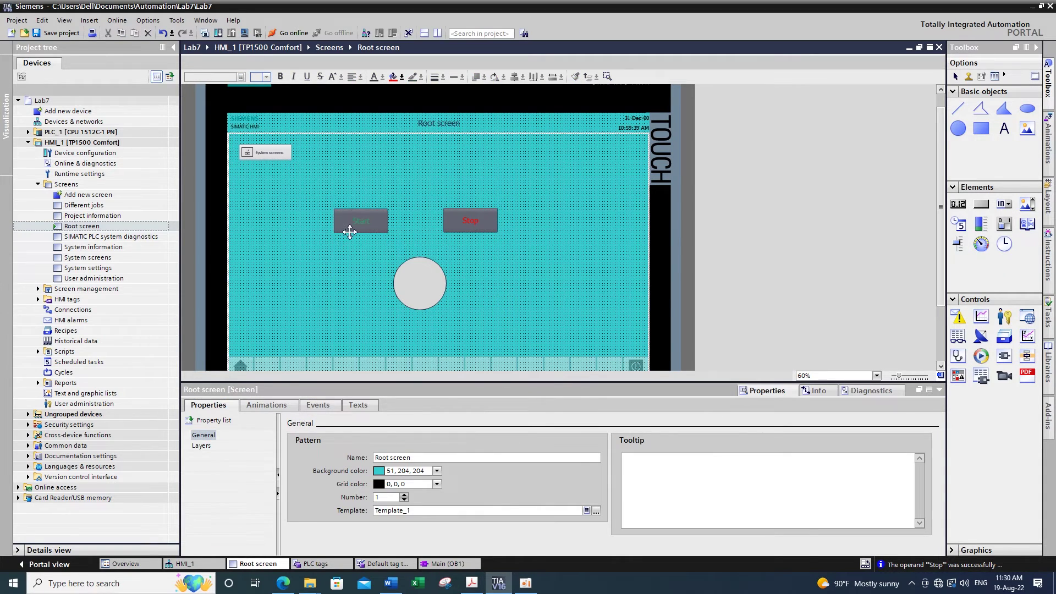
Add the SetBit function to the Start button's Press event.
{"action": "left_click", "coordinate": [426, 283]}
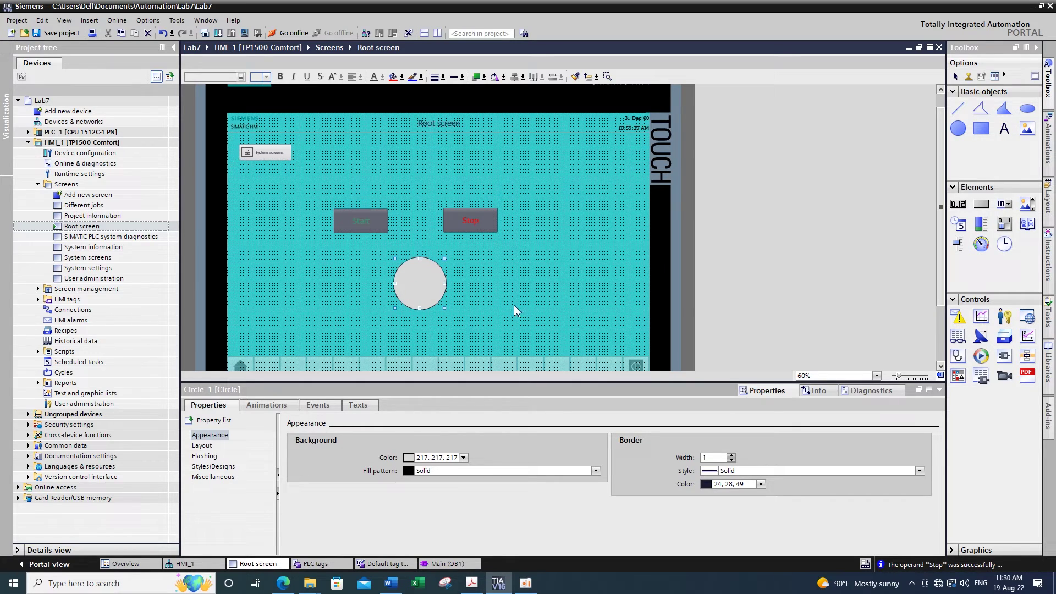
{"action": "left_click", "coordinate": [361, 224]}
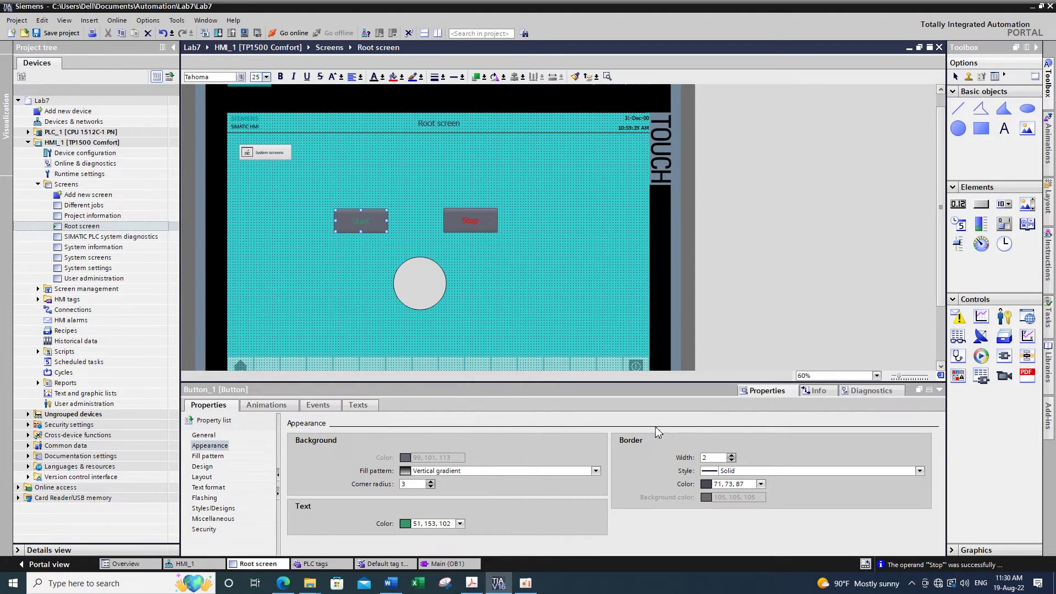
{"action": "left_click", "coordinate": [326, 407]}
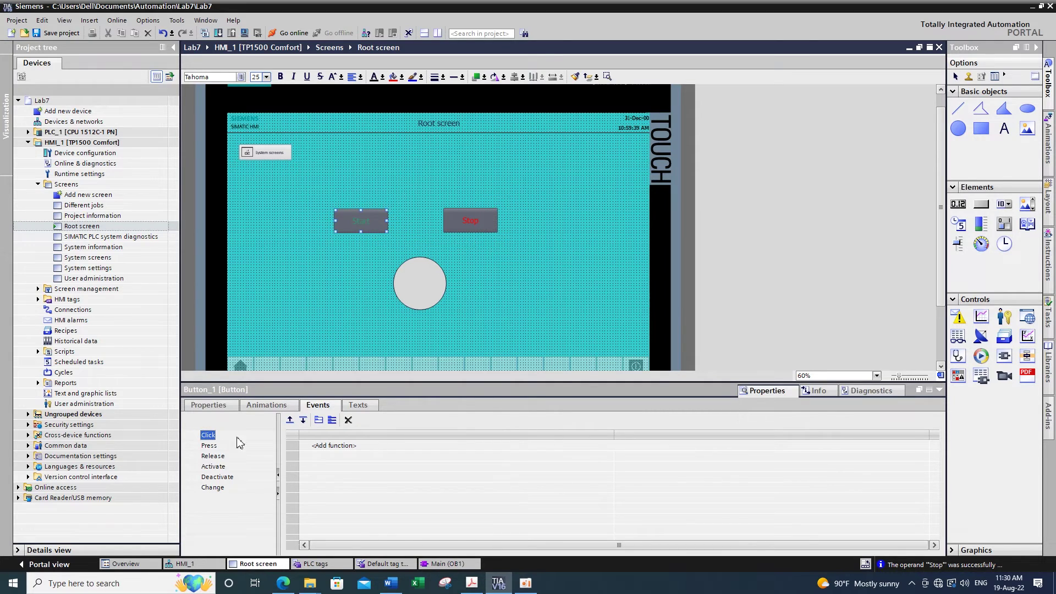
{"action": "left_click", "coordinate": [212, 447]}
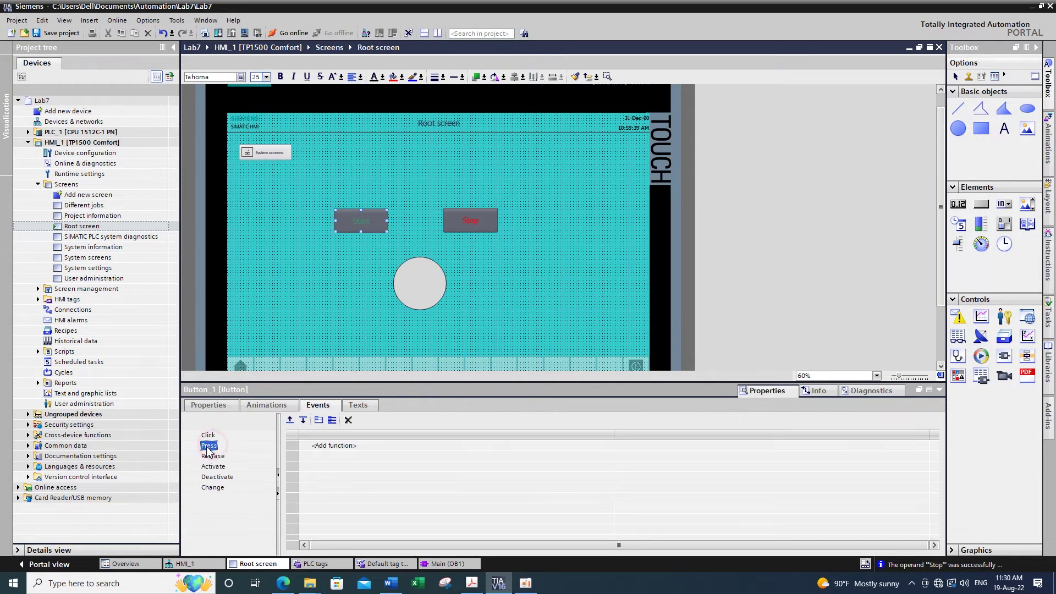
{"action": "left_click", "coordinate": [358, 447]}
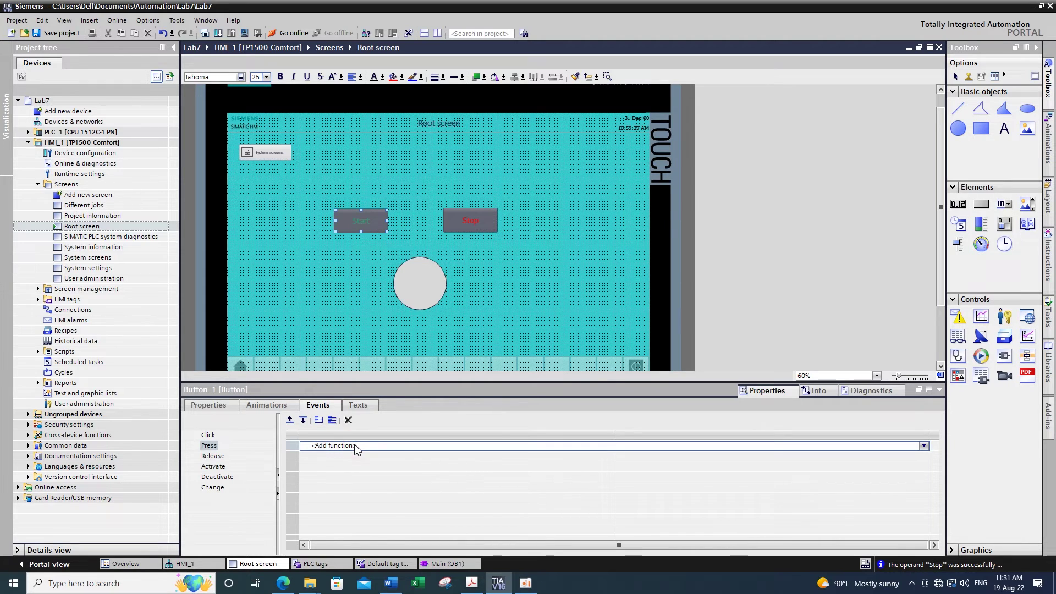
{"action": "left_click", "coordinate": [355, 446]}
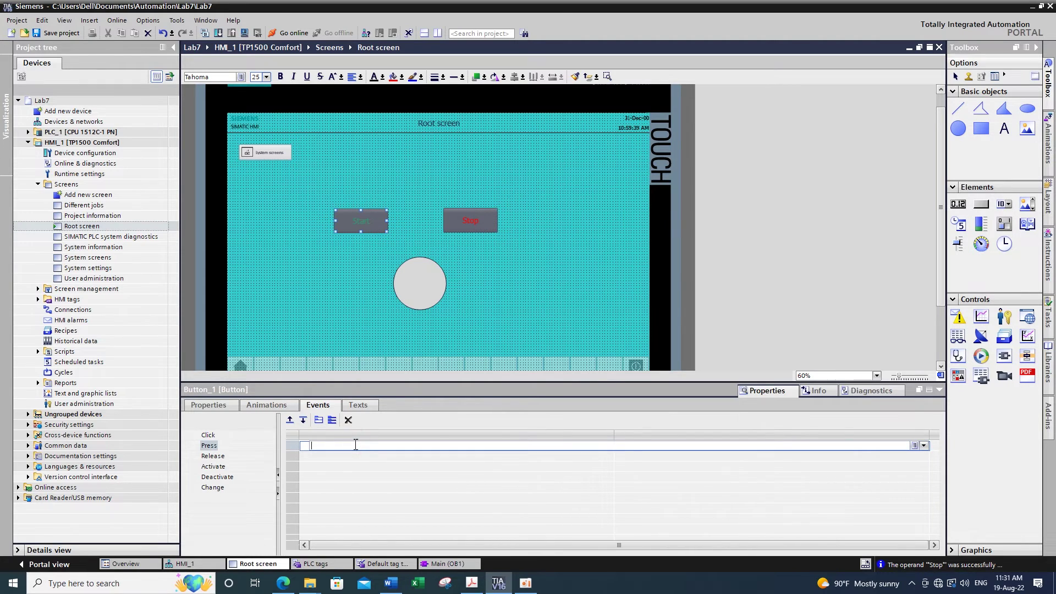
{"action": "type", "text": "setbi"}
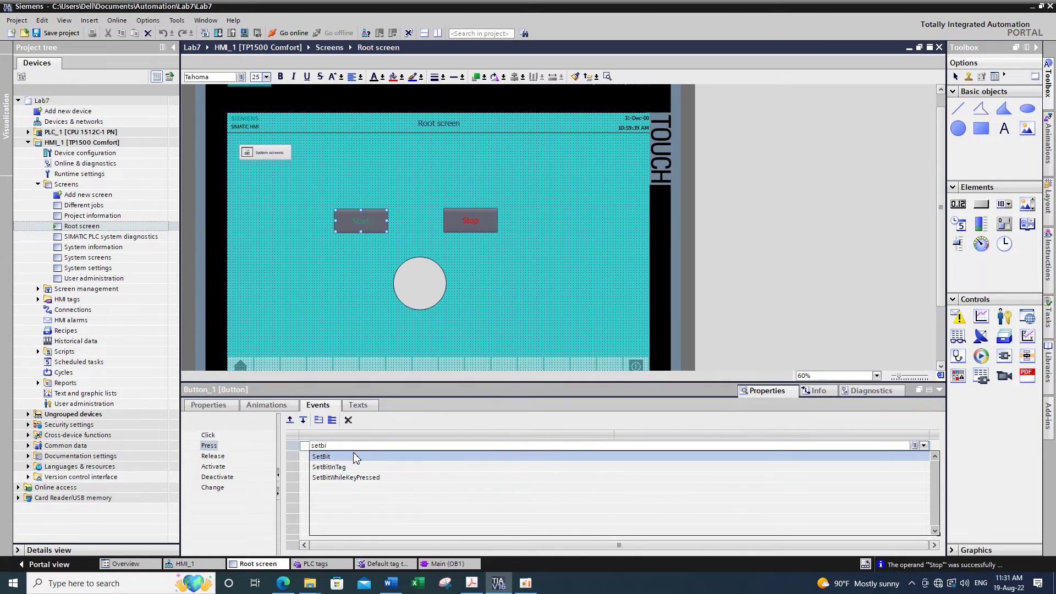
{"action": "left_click", "coordinate": [355, 456]}
Browse the PLC's default tag table for the SetBit tag, and examine the Start contact in Network 1 of Main [OB1].
{"action": "left_click", "coordinate": [772, 456]}
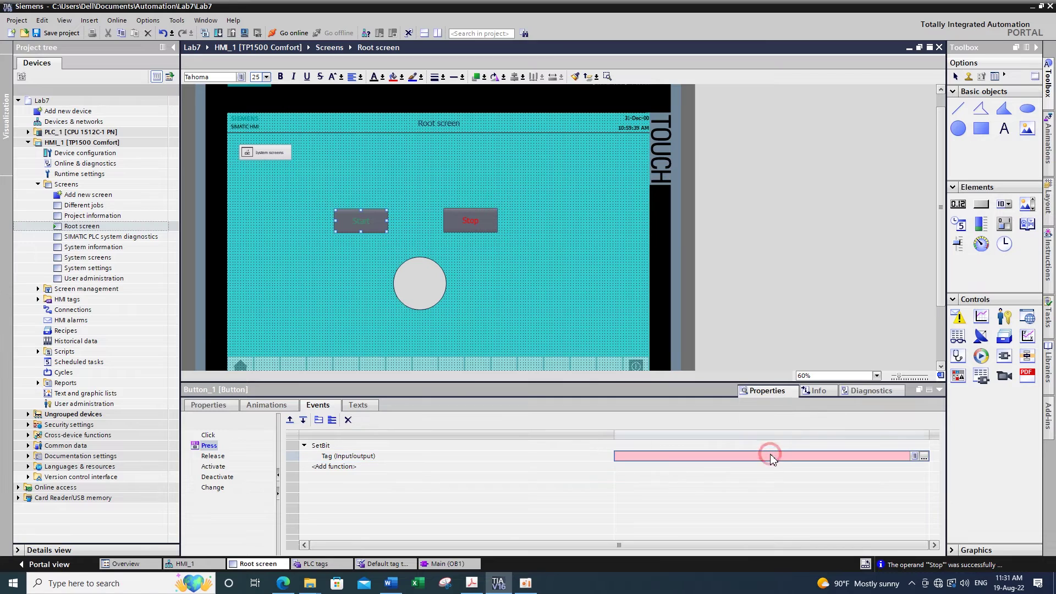
{"action": "left_click", "coordinate": [924, 457]}
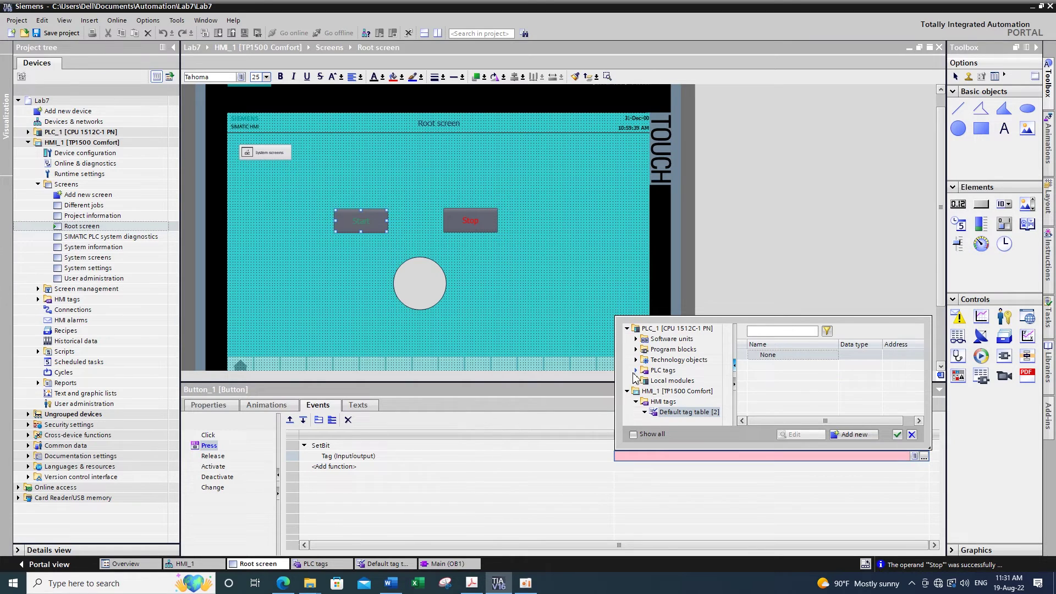
{"action": "left_click", "coordinate": [637, 371]}
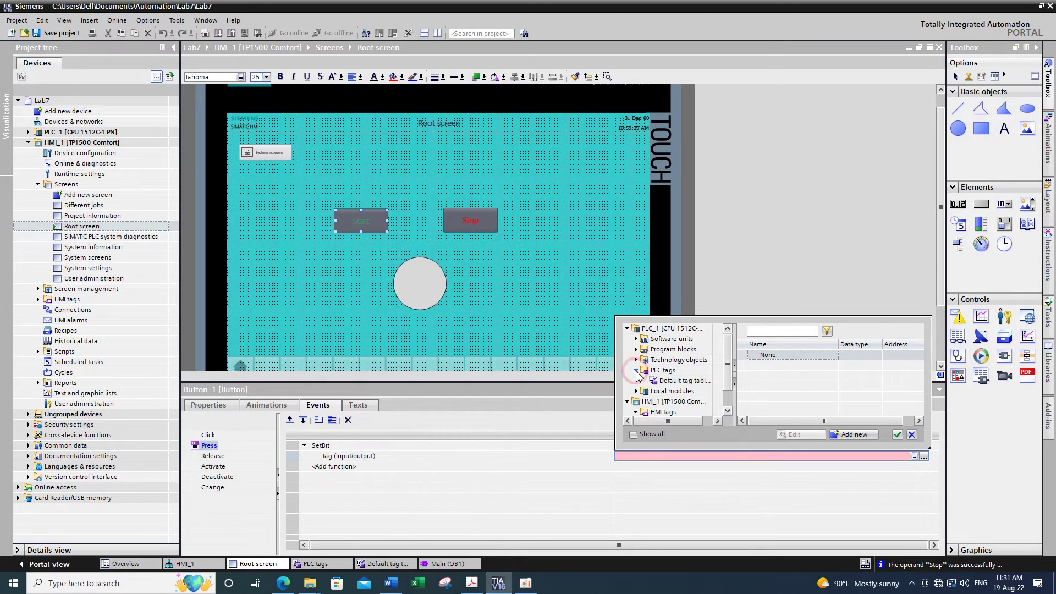
{"action": "left_click", "coordinate": [682, 381]}
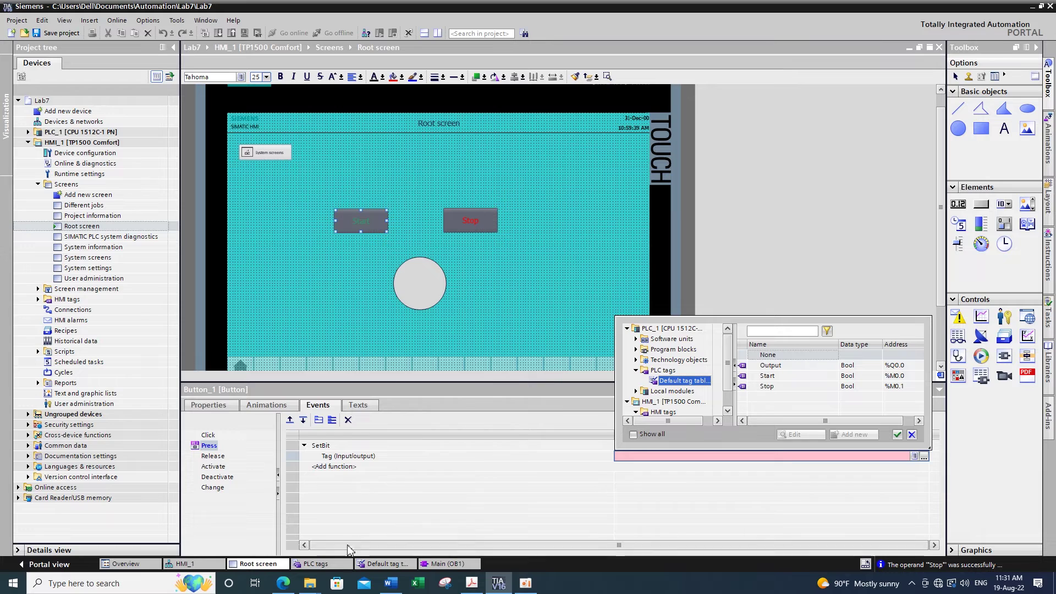
{"action": "left_click", "coordinate": [437, 563]}
{"action": "left_click", "coordinate": [226, 221]}
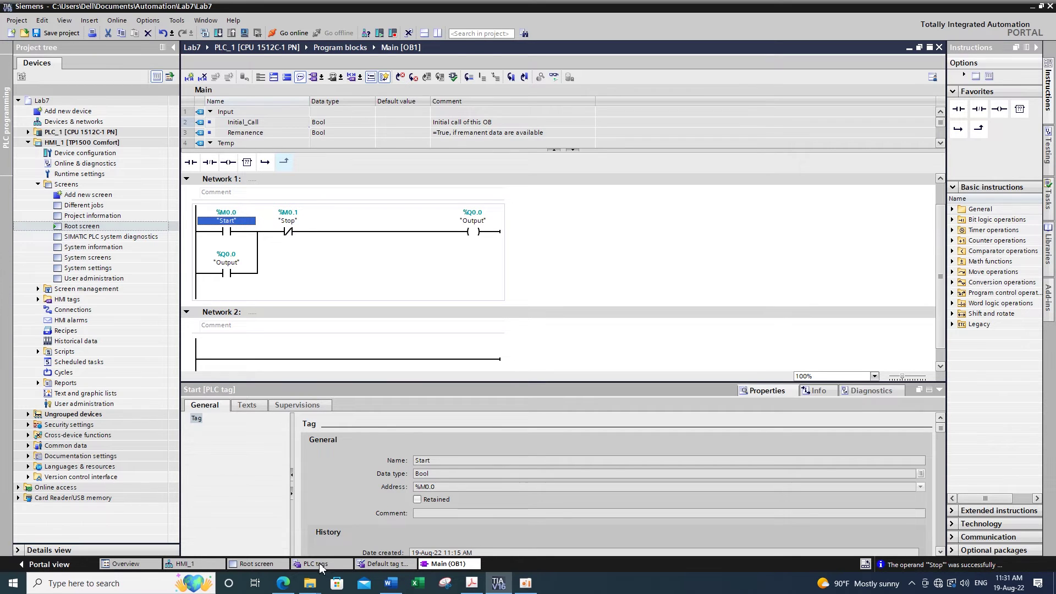
{"action": "left_click", "coordinate": [257, 564]}
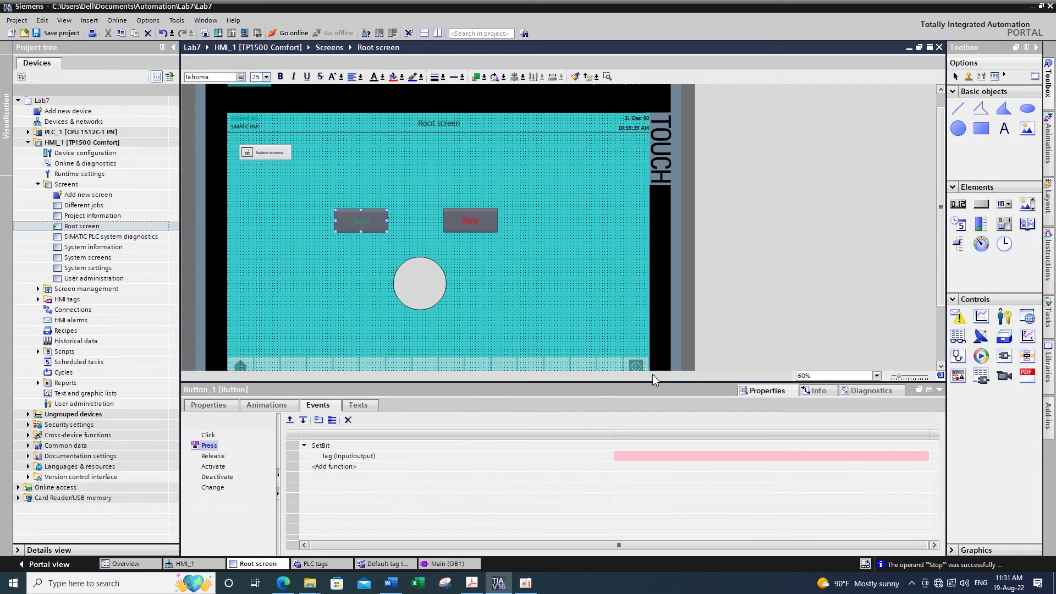
Assign the PLC tag Start from the default tag table to the SetBit function of the Start button.
{"action": "left_click", "coordinate": [896, 457]}
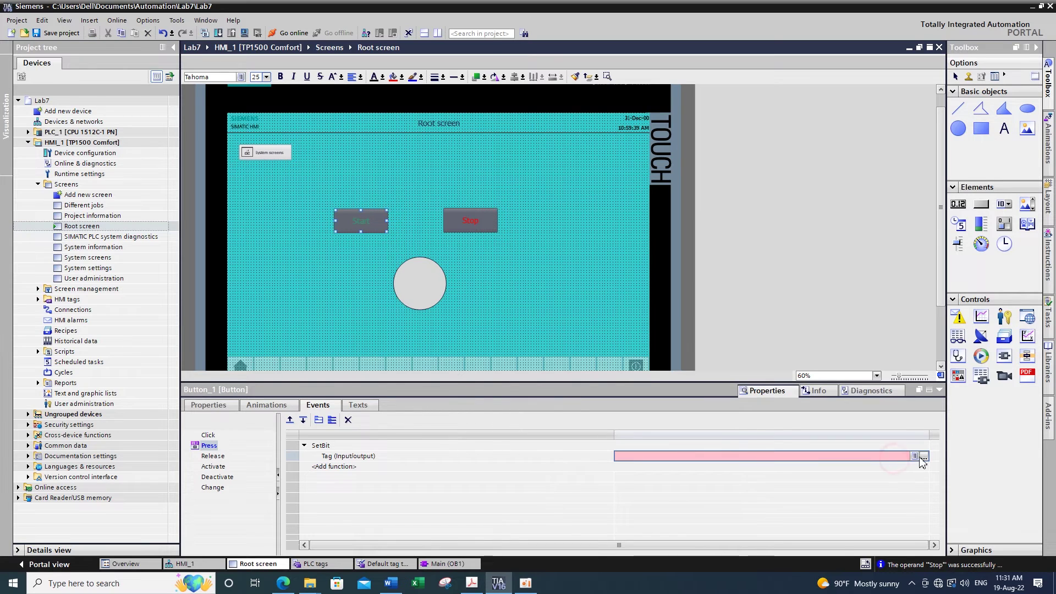
{"action": "left_click", "coordinate": [924, 457]}
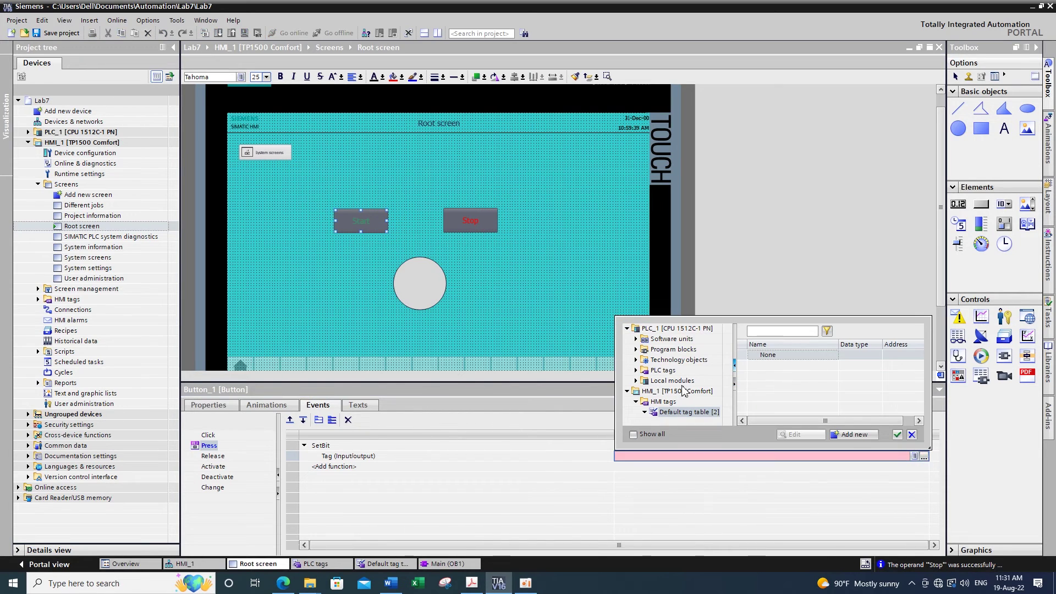
{"action": "left_click", "coordinate": [636, 370]}
{"action": "left_click", "coordinate": [684, 381]}
{"action": "double_click", "coordinate": [792, 376]}
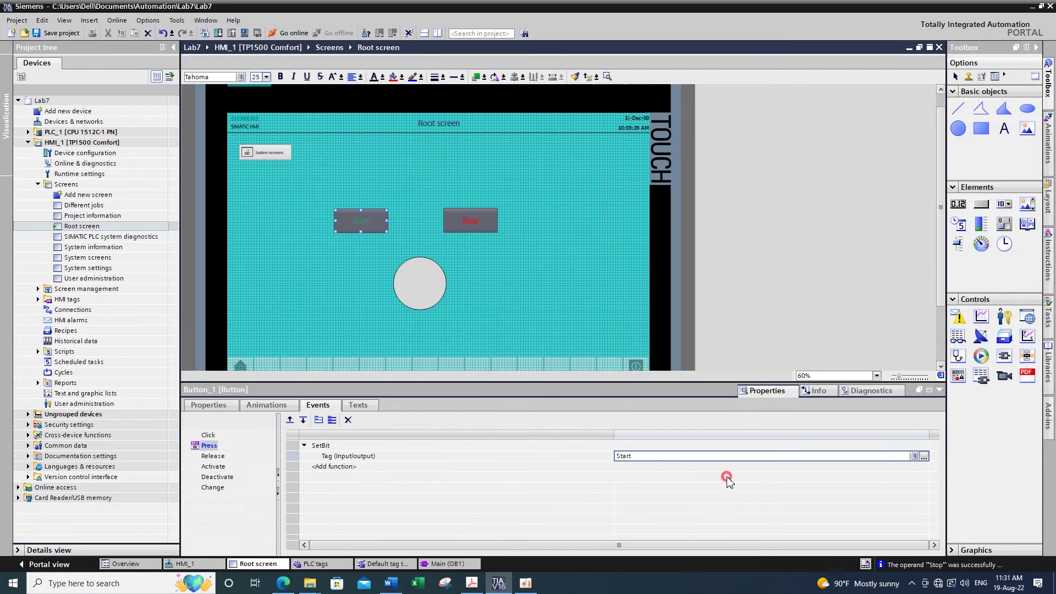
Add the ResetBit function to the Start button's Release event and assign it the PLC tag Start.
{"action": "left_click", "coordinate": [223, 456]}
{"action": "left_click", "coordinate": [441, 446]}
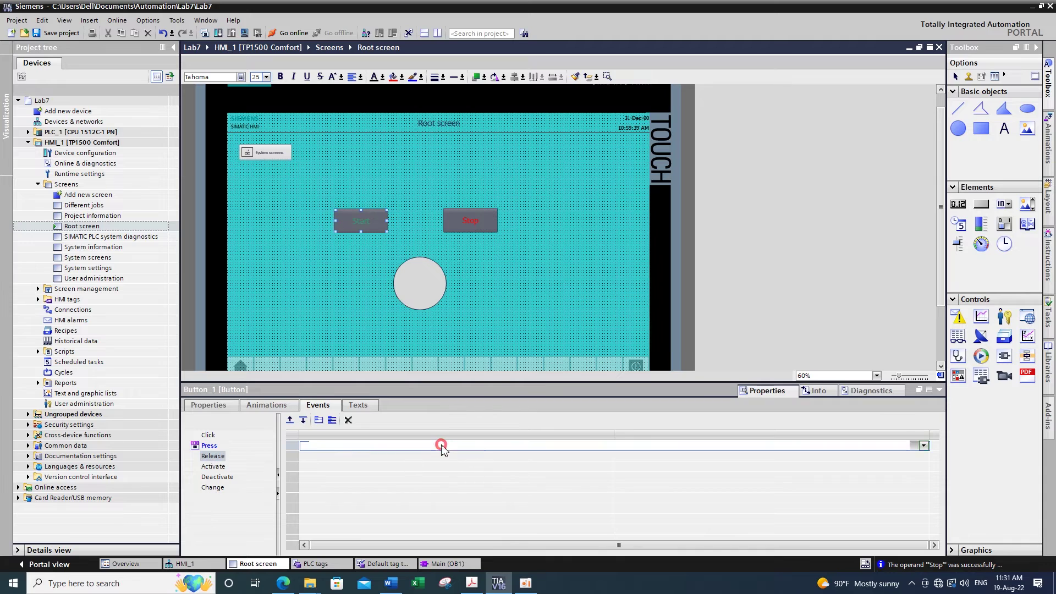
{"action": "type", "text": "re"}
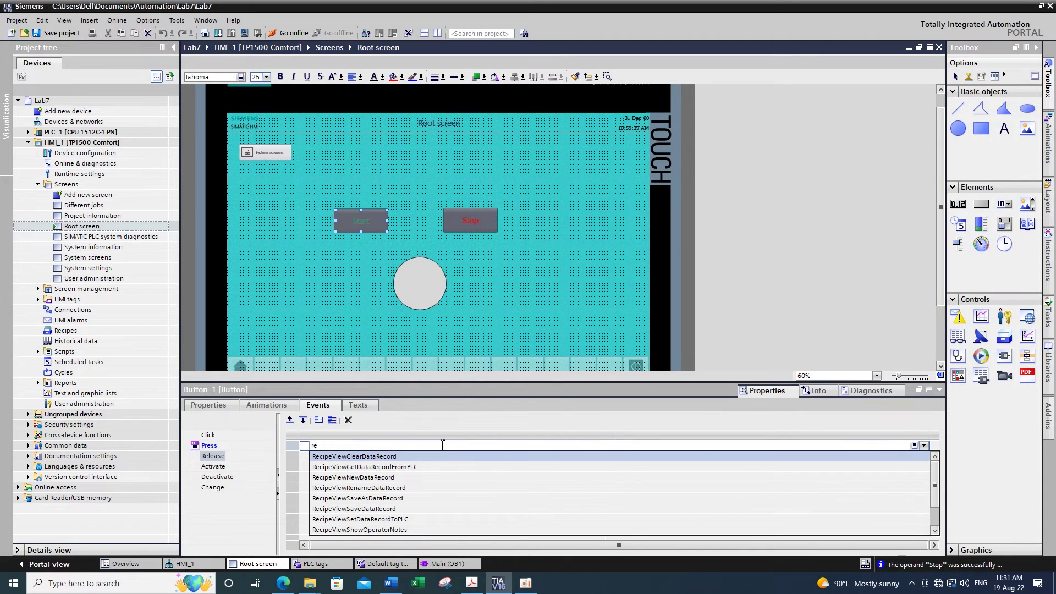
{"action": "type", "text": "setBit"}
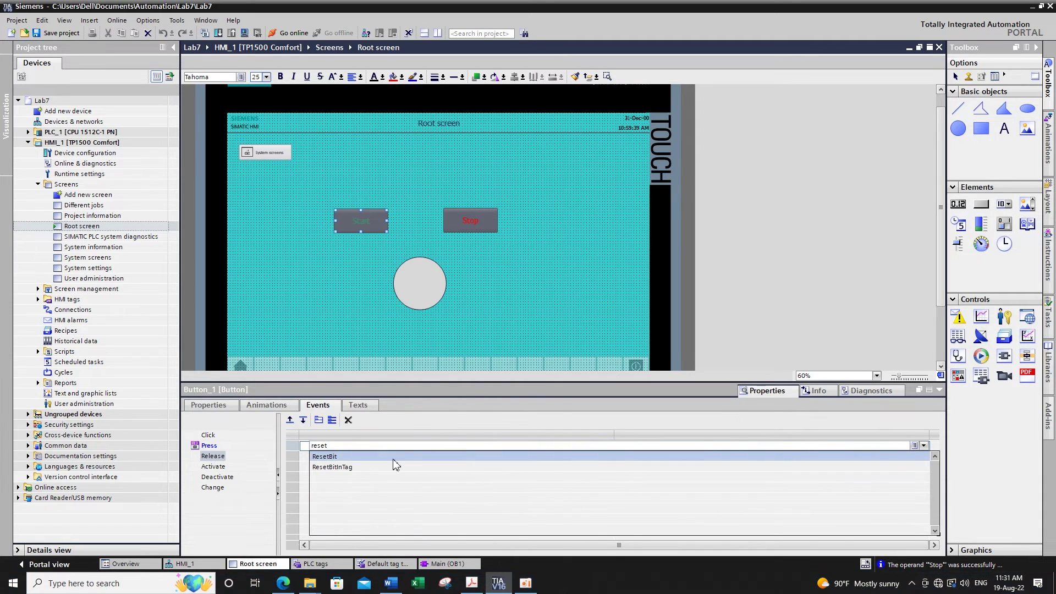
{"action": "left_click", "coordinate": [389, 457]}
{"action": "left_click", "coordinate": [924, 456]}
{"action": "left_click", "coordinate": [794, 378]}
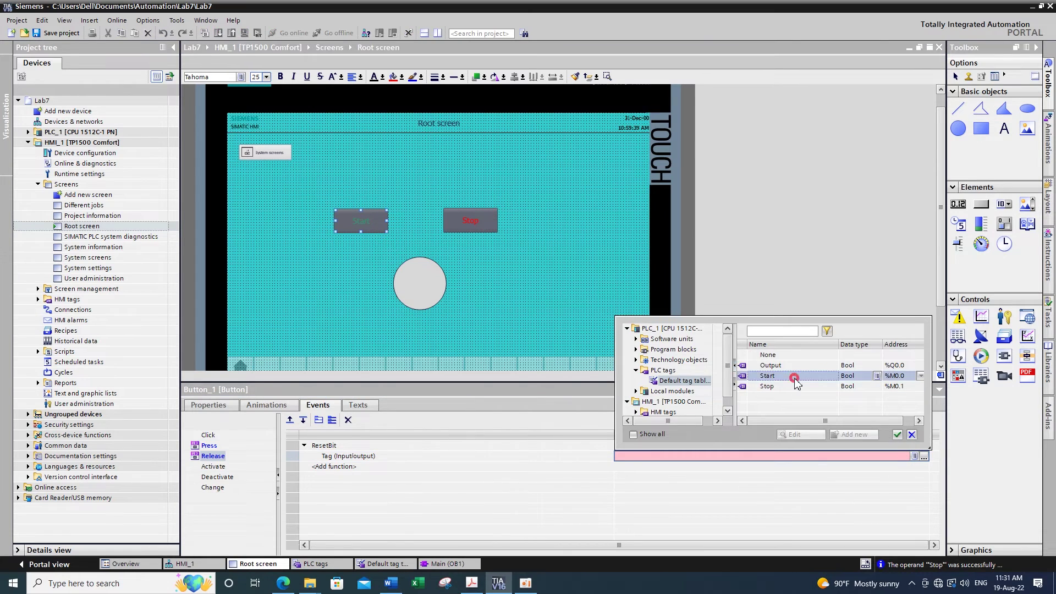
{"action": "double_click", "coordinate": [794, 378]}
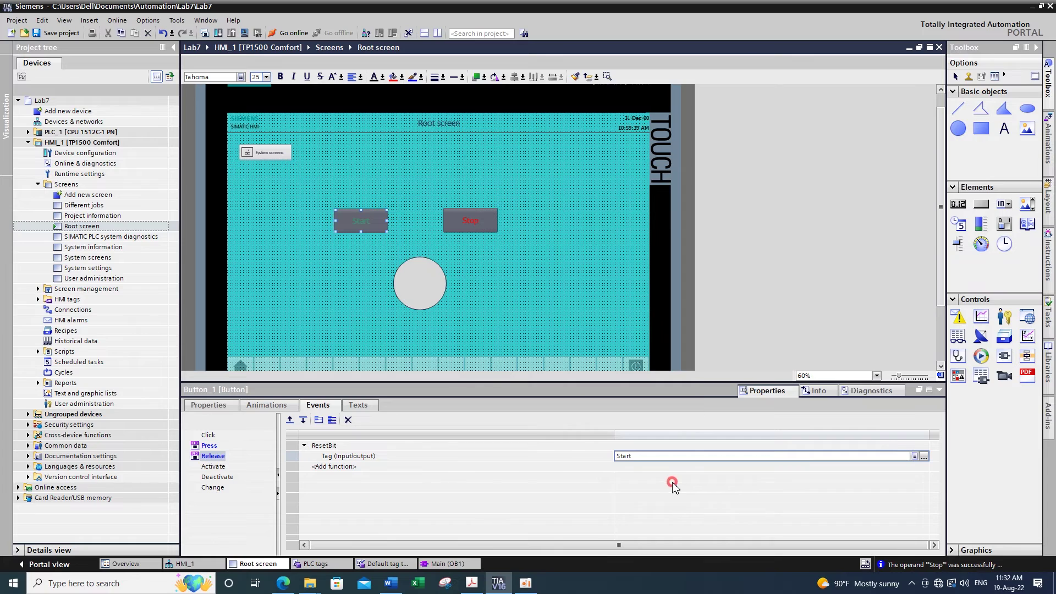
Add the SetBit function to the Stop button's Press event and assign it the PLC tag Stop.
{"action": "left_click", "coordinate": [472, 219]}
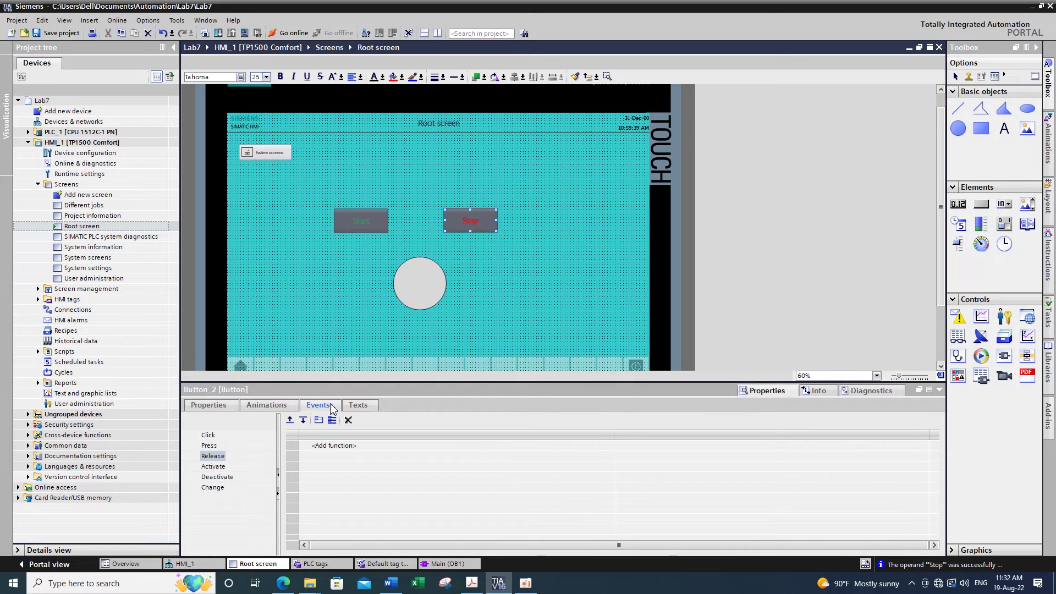
{"action": "left_click", "coordinate": [210, 446]}
{"action": "left_click", "coordinate": [363, 447]}
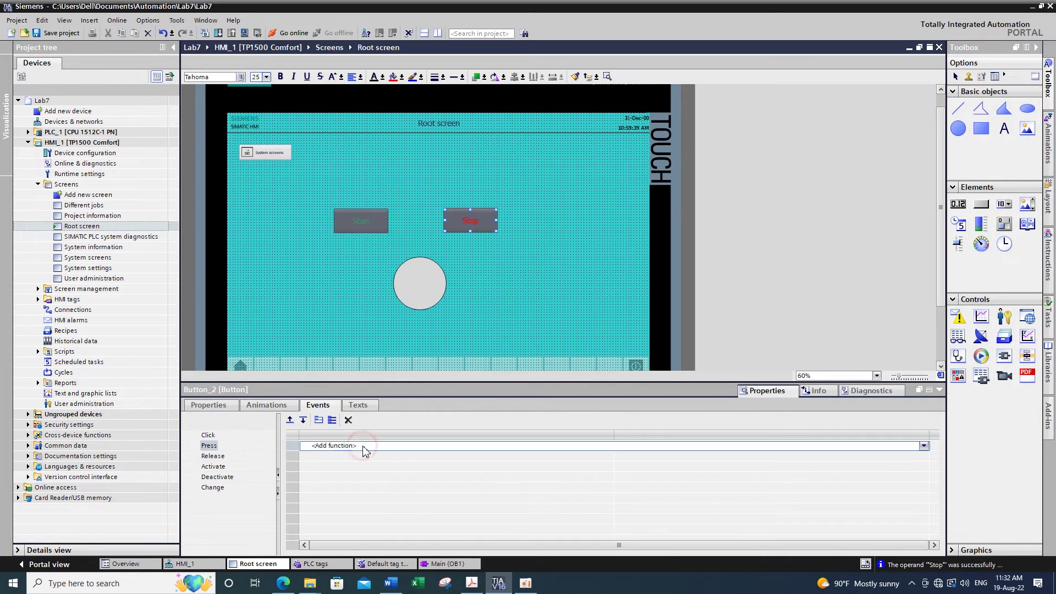
{"action": "type", "text": "s"}
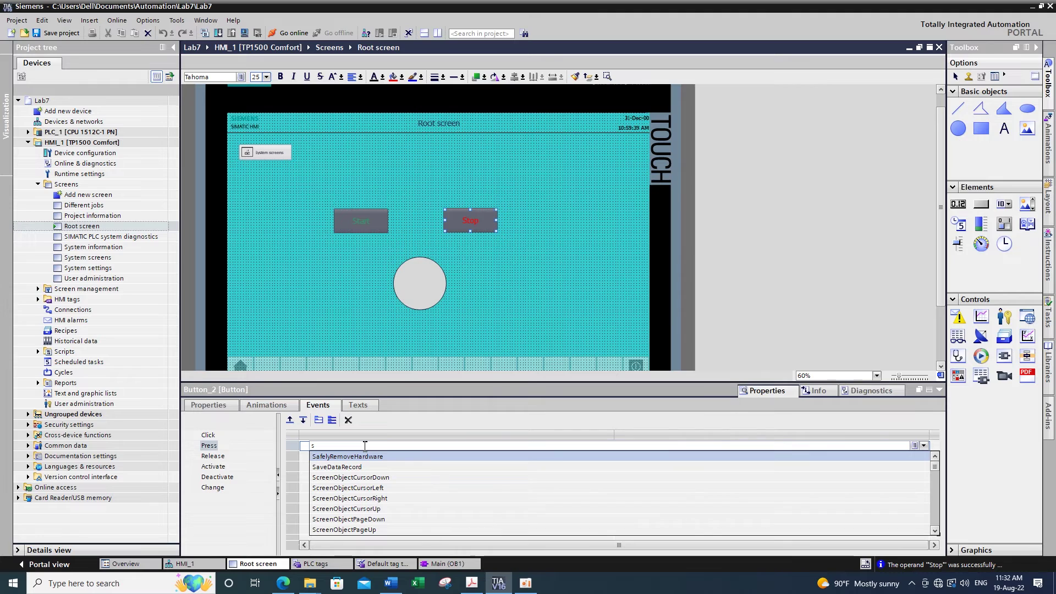
{"action": "type", "text": "etbi"}
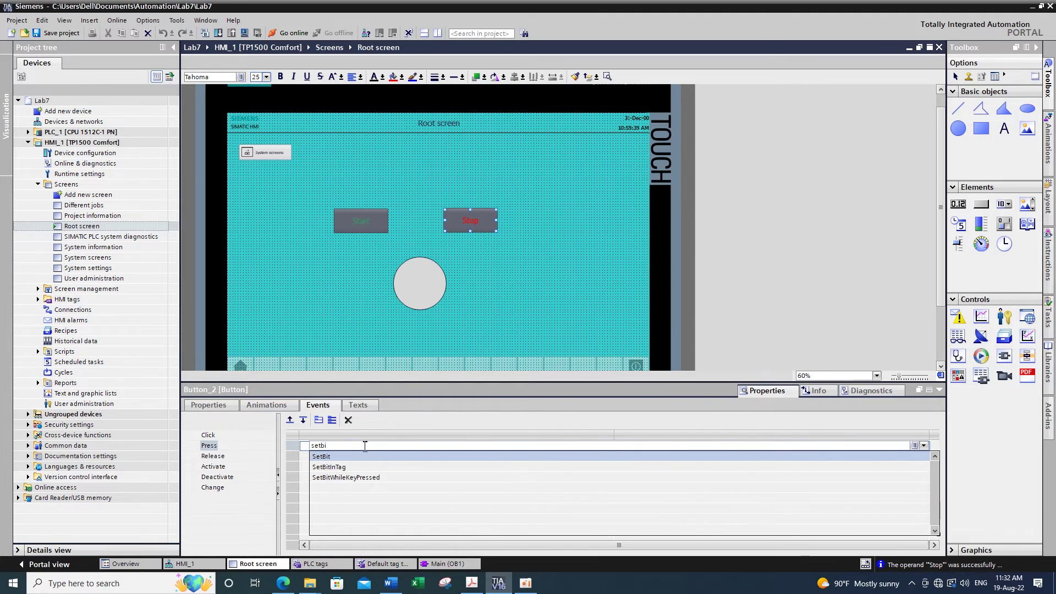
{"action": "key", "text": "Return"}
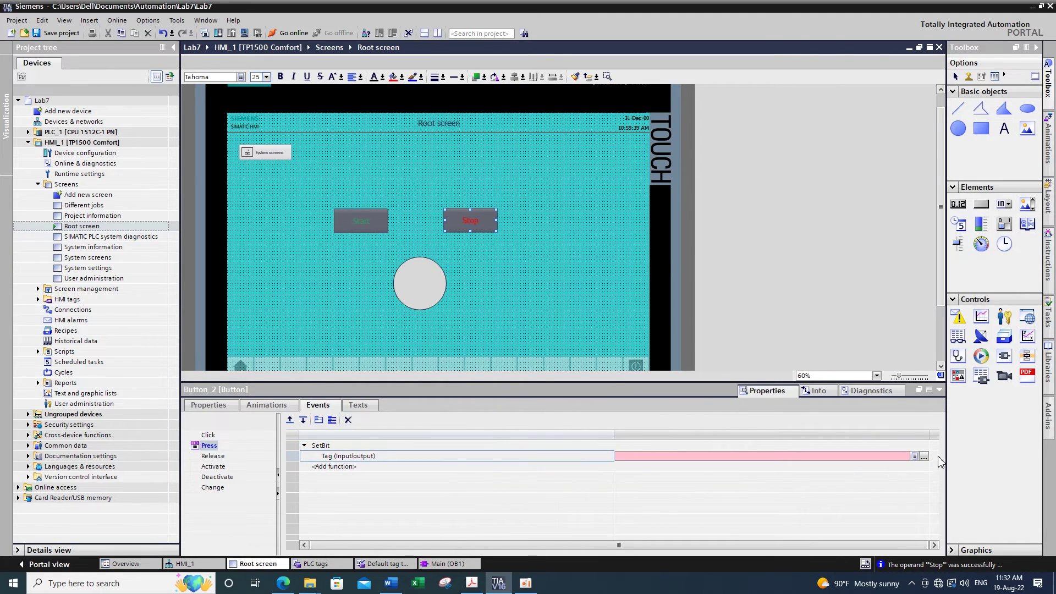
{"action": "left_click", "coordinate": [924, 456]}
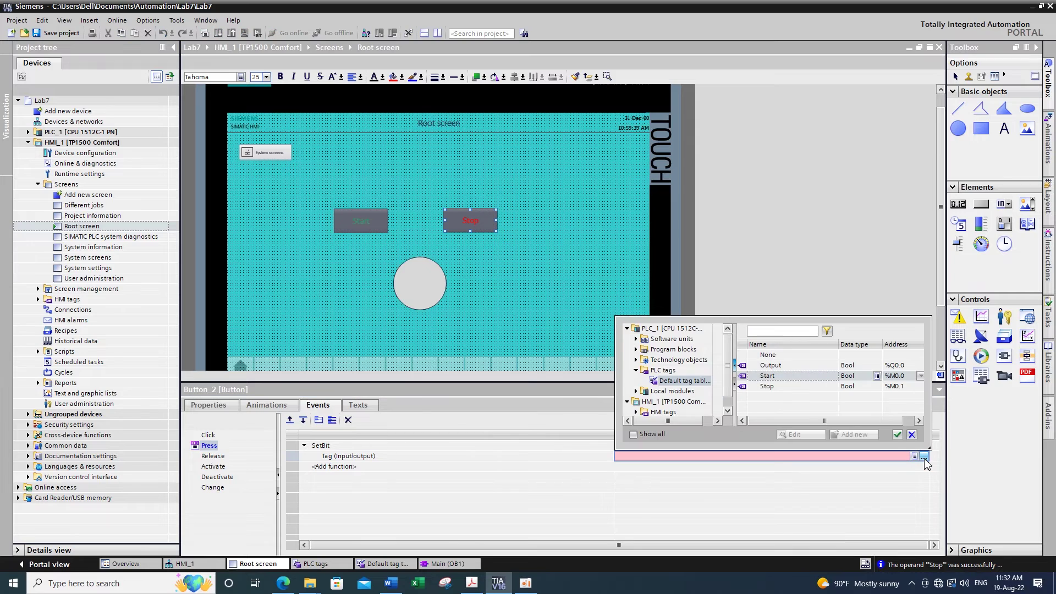
{"action": "double_click", "coordinate": [783, 388]}
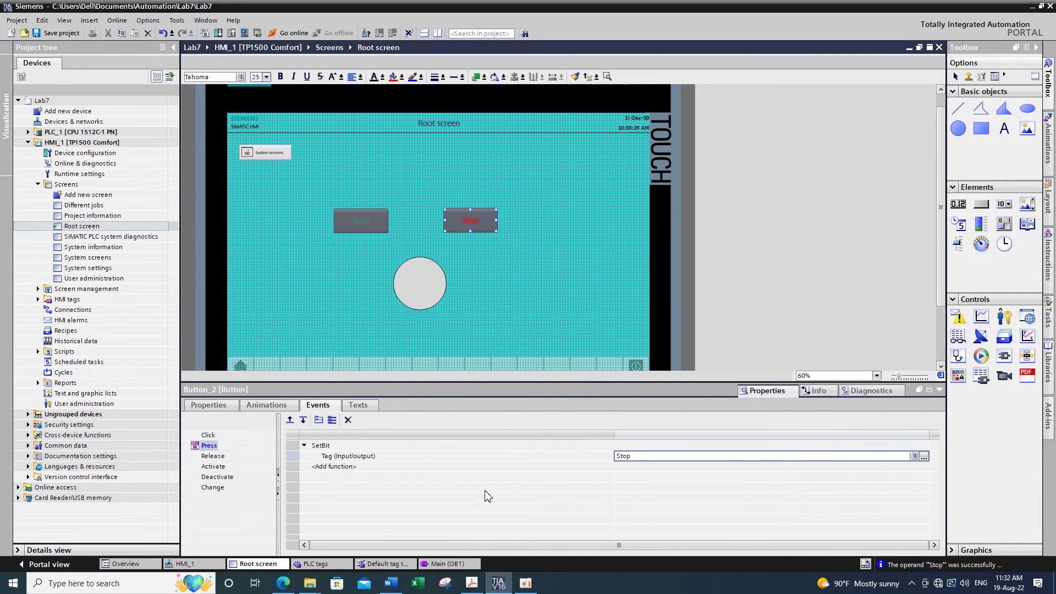
Add the ResetBit function to the Stop button's Release event and assign it the PLC tag Stop.
{"action": "left_click", "coordinate": [212, 456]}
{"action": "left_click", "coordinate": [462, 446]}
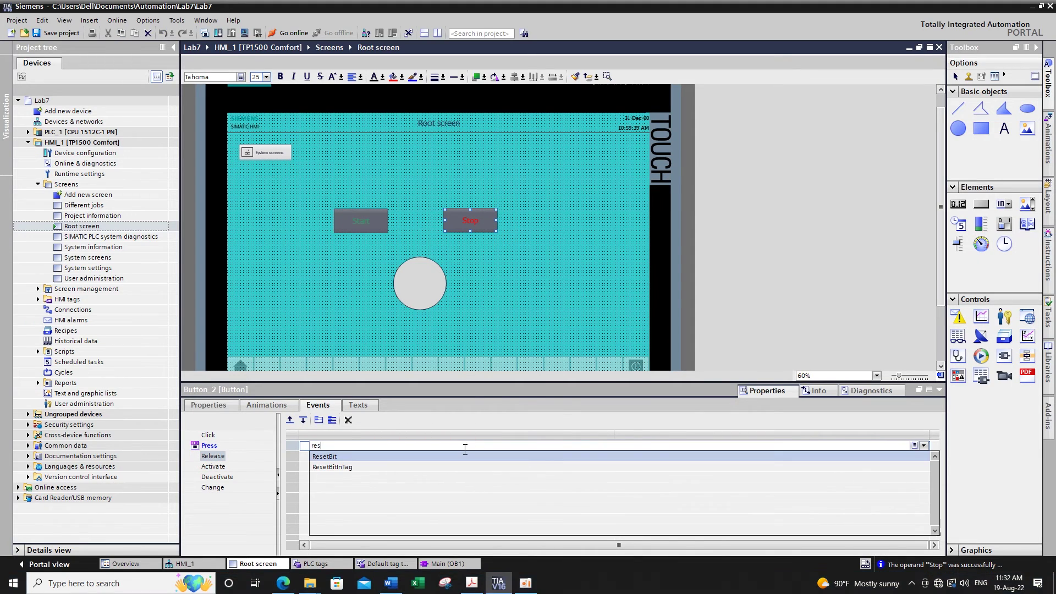
{"action": "left_click", "coordinate": [369, 457]}
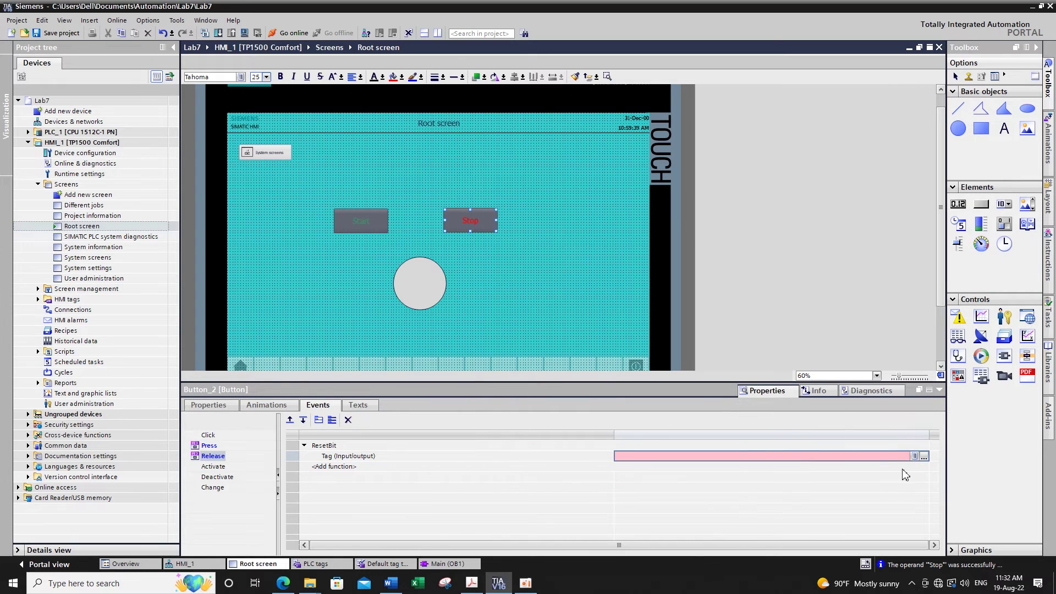
{"action": "left_click", "coordinate": [913, 457]}
{"action": "double_click", "coordinate": [784, 388]}
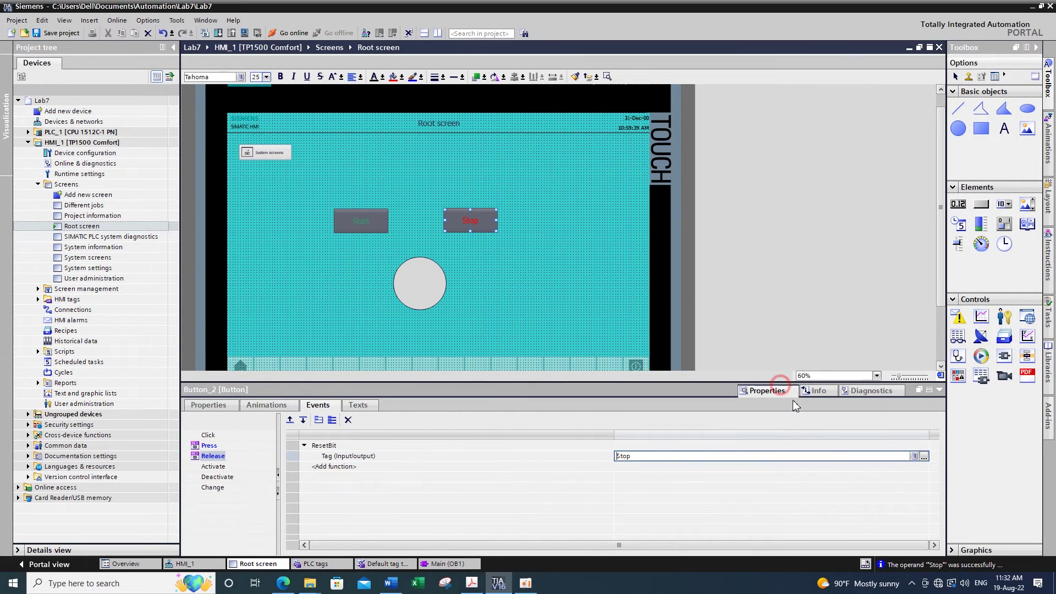
{"action": "left_click", "coordinate": [586, 308]}
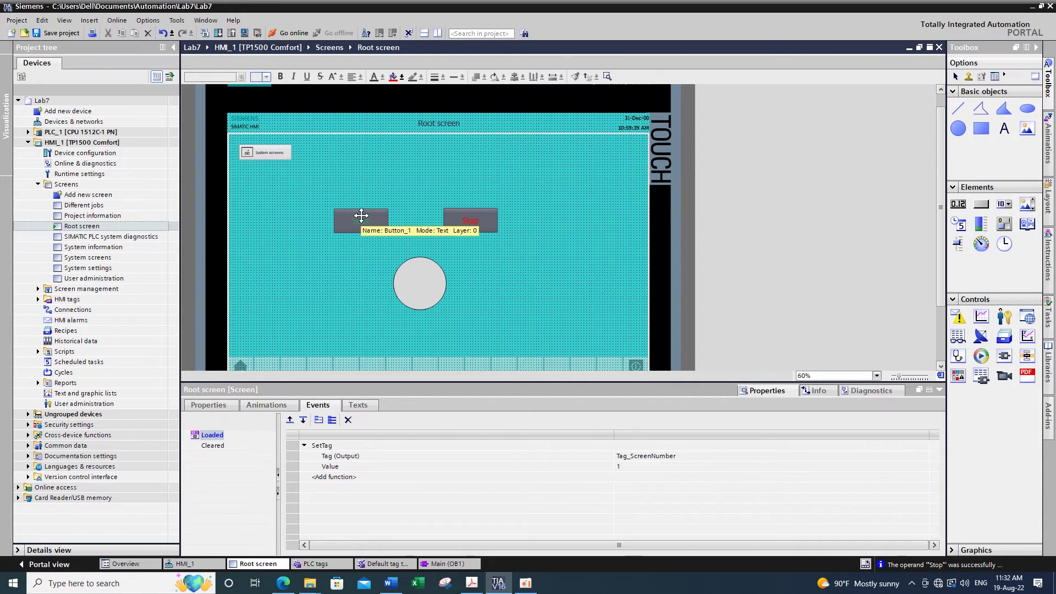
{"action": "left_click", "coordinate": [489, 219]}
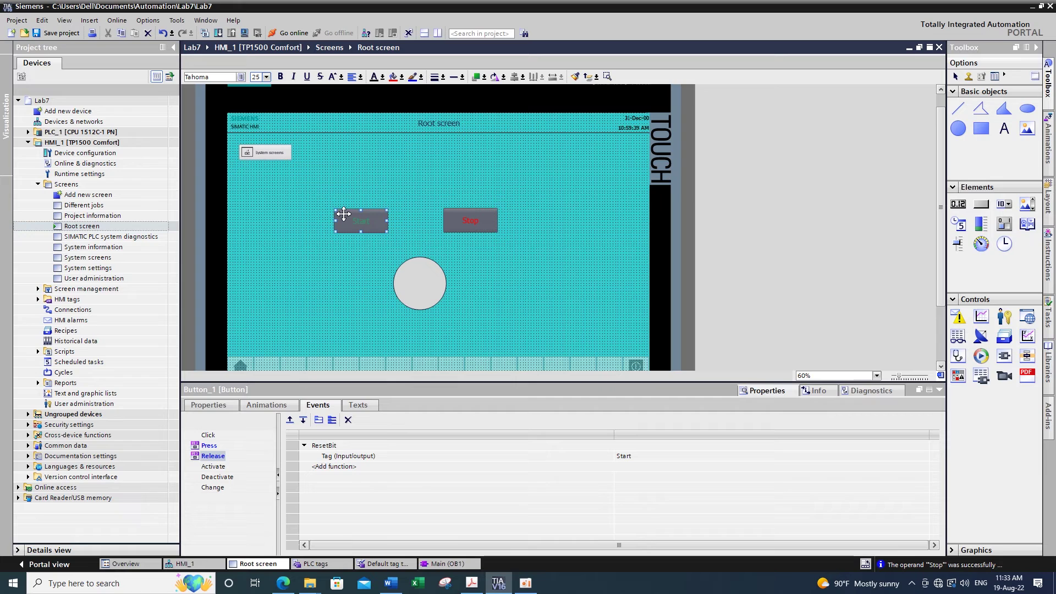
{"action": "left_click", "coordinate": [562, 281]}
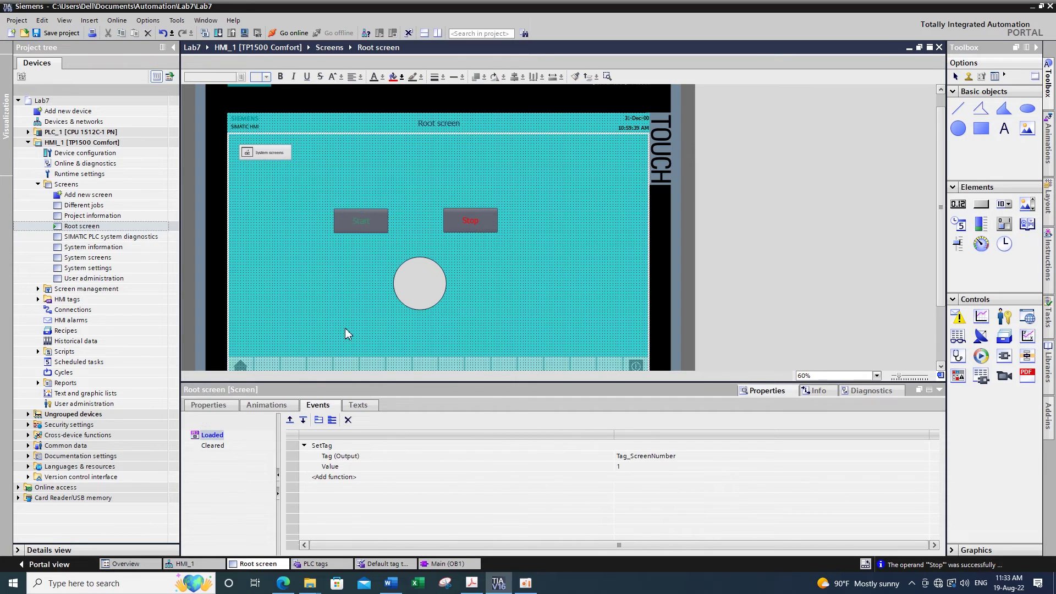
Move the circle slightly up so it sits centred just below the Start and Stop buttons.
{"action": "left_click", "coordinate": [415, 280]}
{"action": "mouse_move", "coordinate": [415, 281]}
{"action": "left_mouse_down"}
{"action": "mouse_move", "coordinate": [426, 285]}
{"action": "mouse_move", "coordinate": [410, 275]}
{"action": "left_mouse_up"}
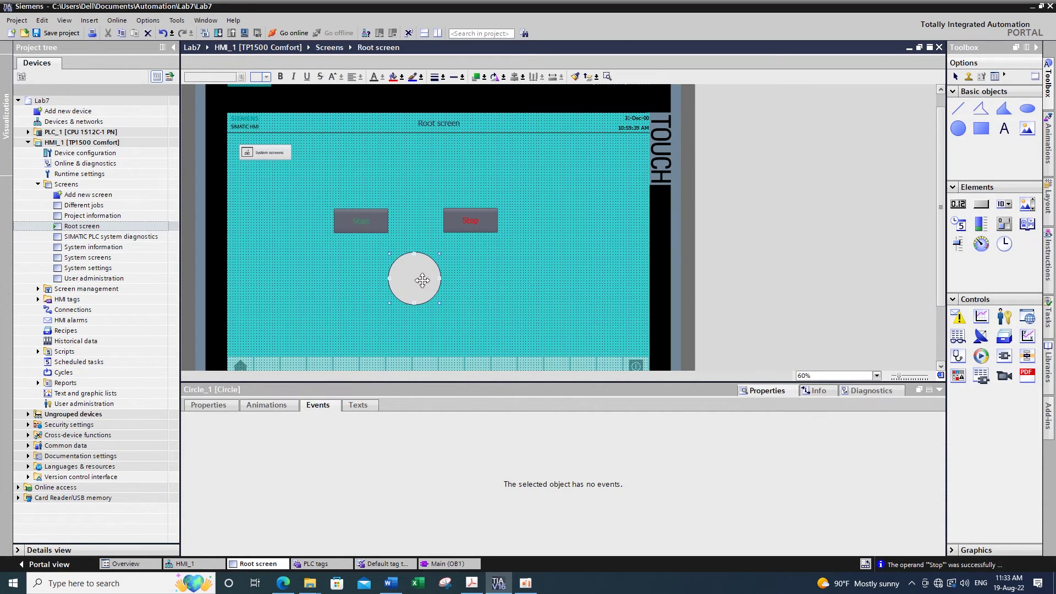
{"action": "left_click_drag", "start_coordinate": [402, 276], "coordinate": [413, 278]}
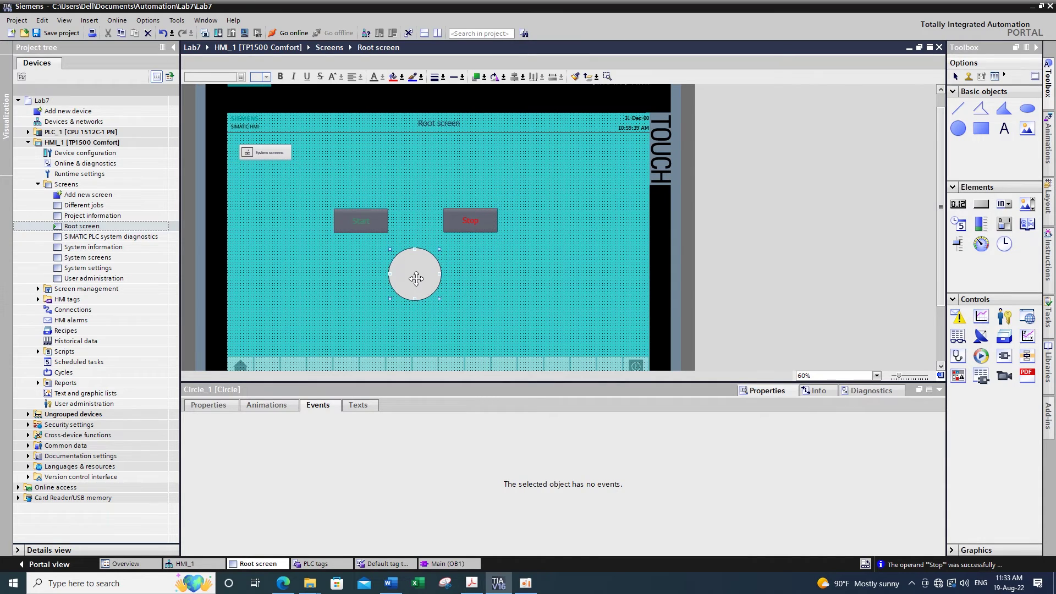
Add an Appearance display animation to the circle on the Root screen.
{"action": "left_click", "coordinate": [767, 392]}
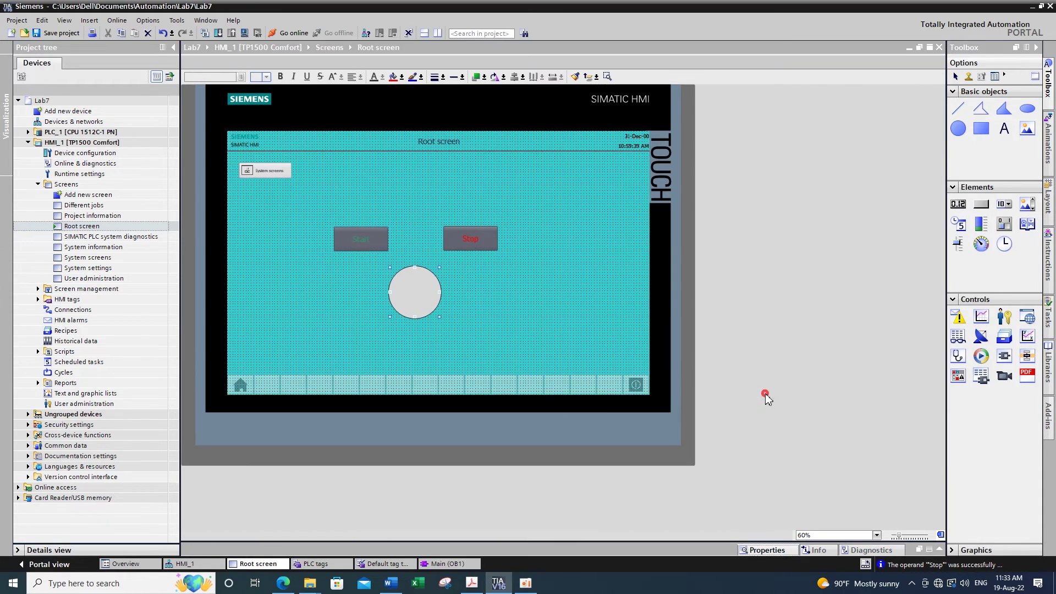
{"action": "left_click", "coordinate": [772, 551]}
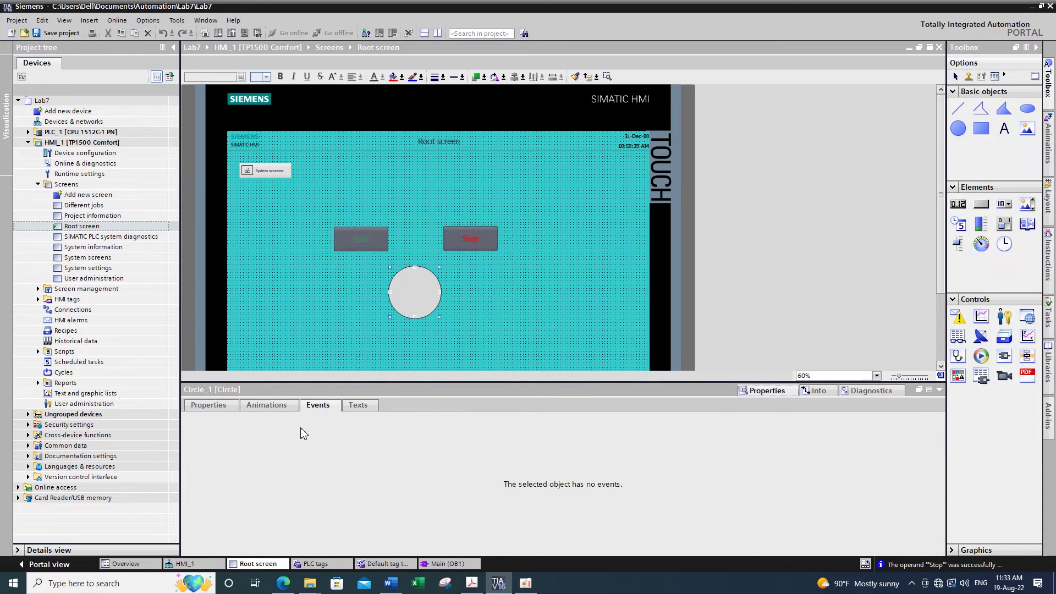
{"action": "left_click", "coordinate": [271, 409]}
{"action": "left_click", "coordinate": [186, 446]}
{"action": "left_click", "coordinate": [252, 456]}
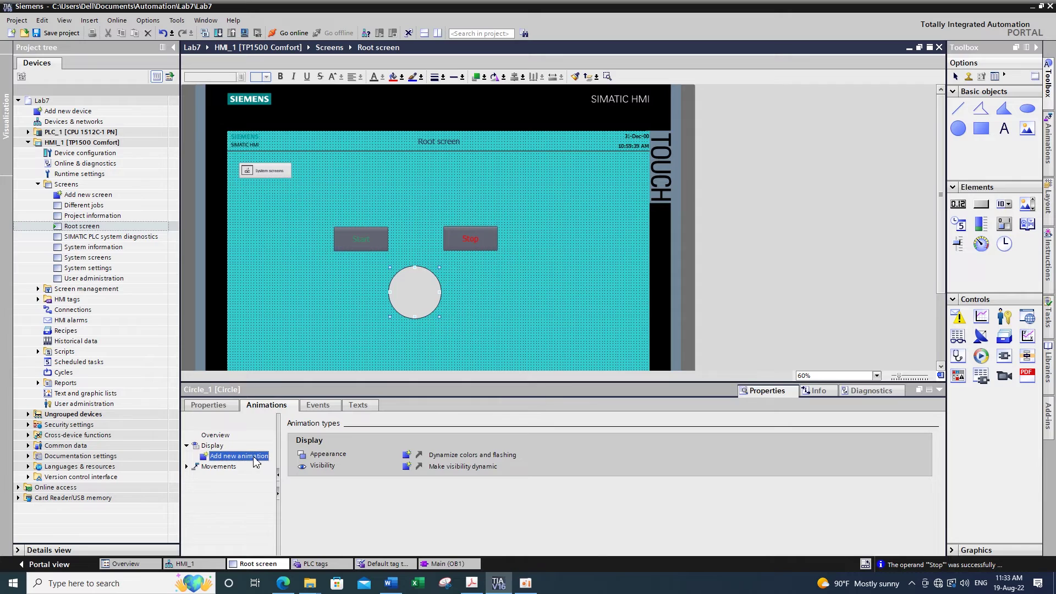
{"action": "double_click", "coordinate": [255, 457]}
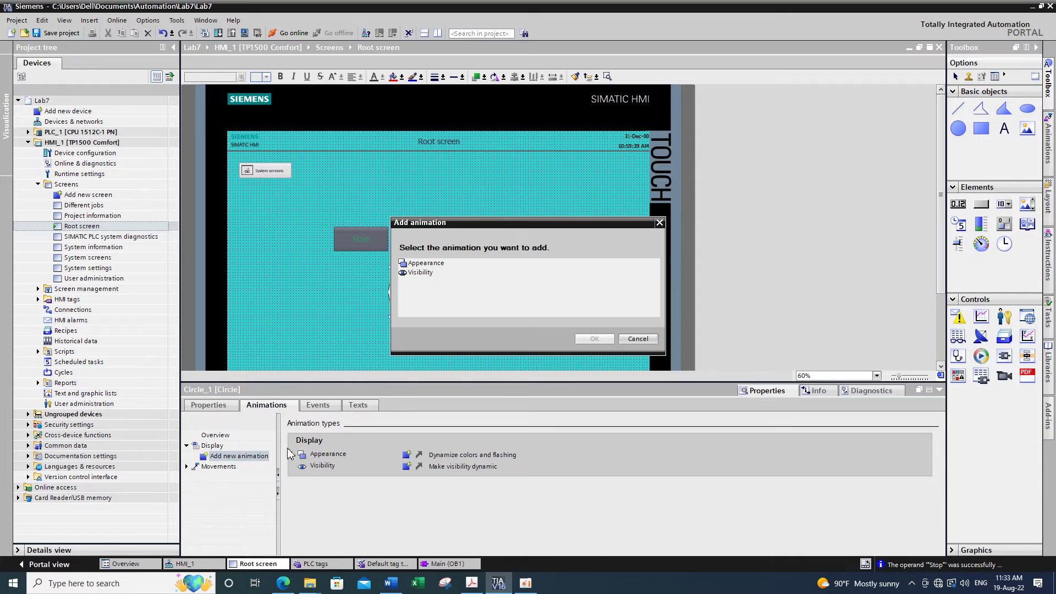
{"action": "left_click", "coordinate": [439, 265]}
{"action": "left_click", "coordinate": [421, 272]}
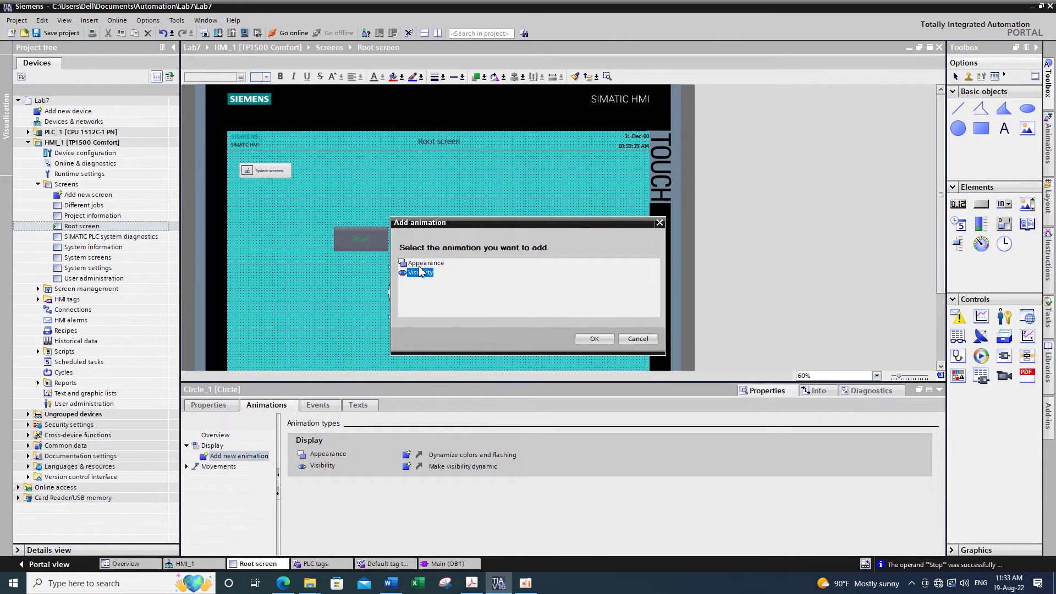
{"action": "left_click_drag", "start_coordinate": [484, 223], "coordinate": [766, 209]}
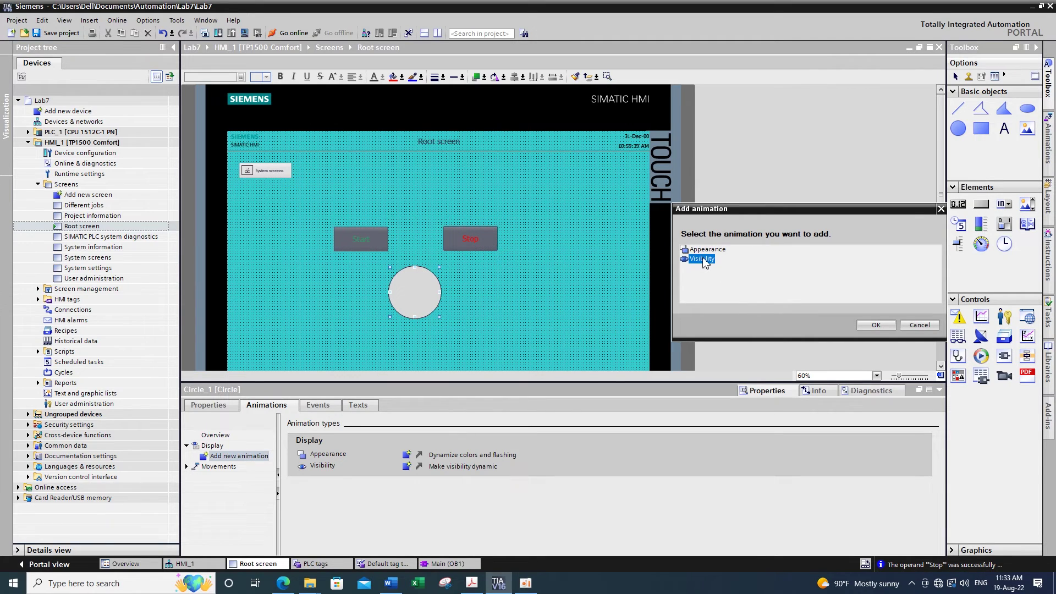
{"action": "left_click", "coordinate": [709, 250]}
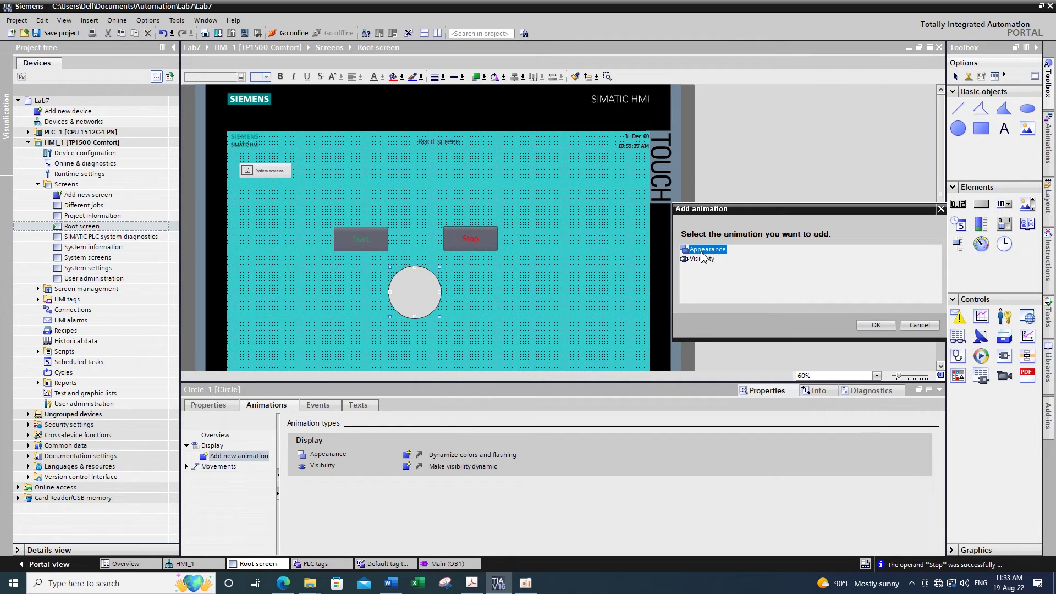
{"action": "double_click", "coordinate": [704, 251]}
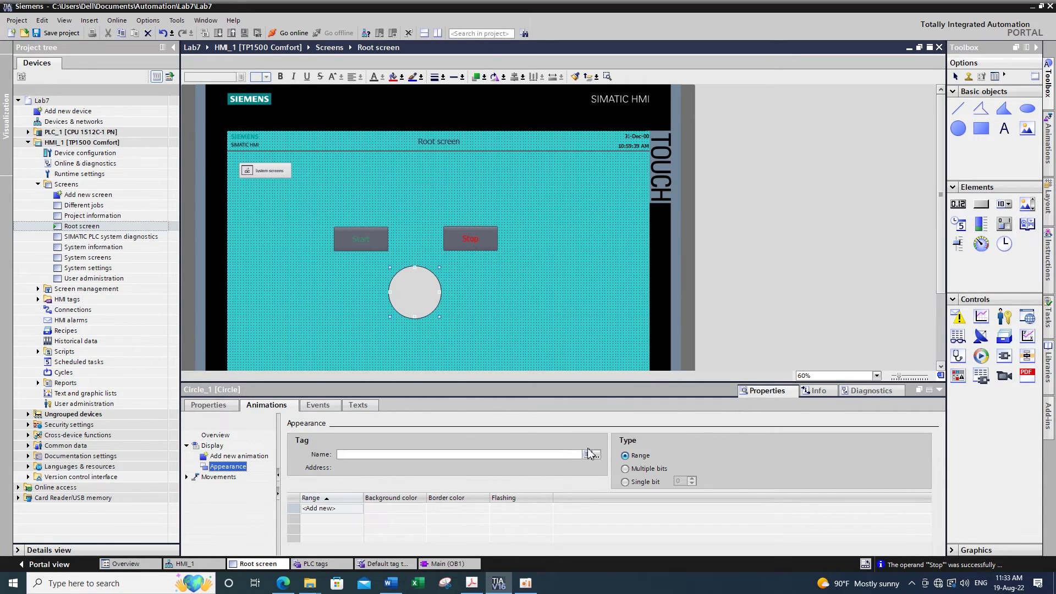
Check the coil's tag in Network 1 of Main [OB1], and assign the PLC tag Output to the circle's Appearance animation.
{"action": "left_click", "coordinate": [443, 563]}
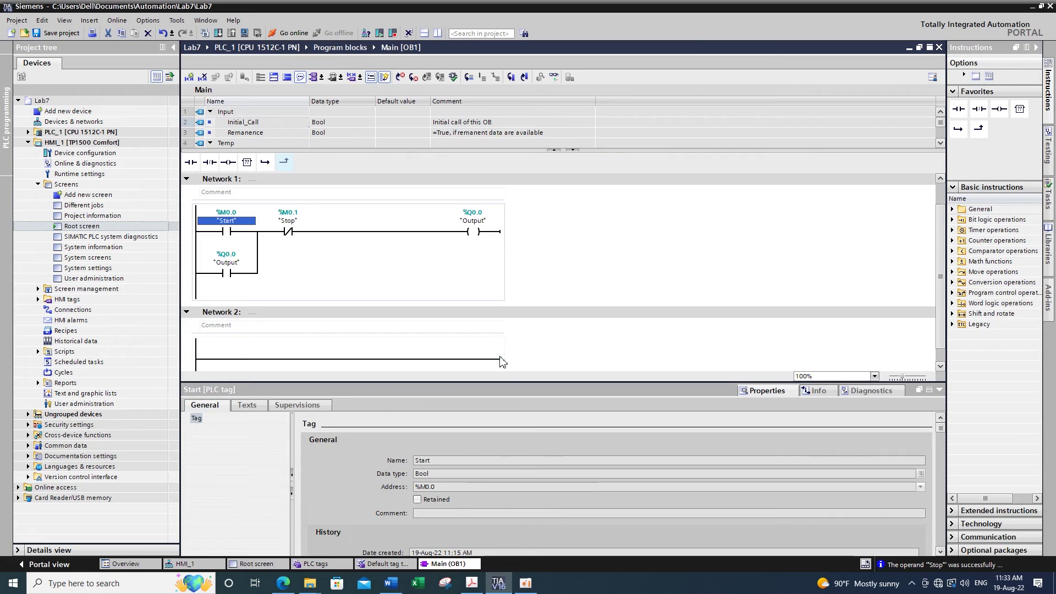
{"action": "left_click", "coordinate": [477, 232]}
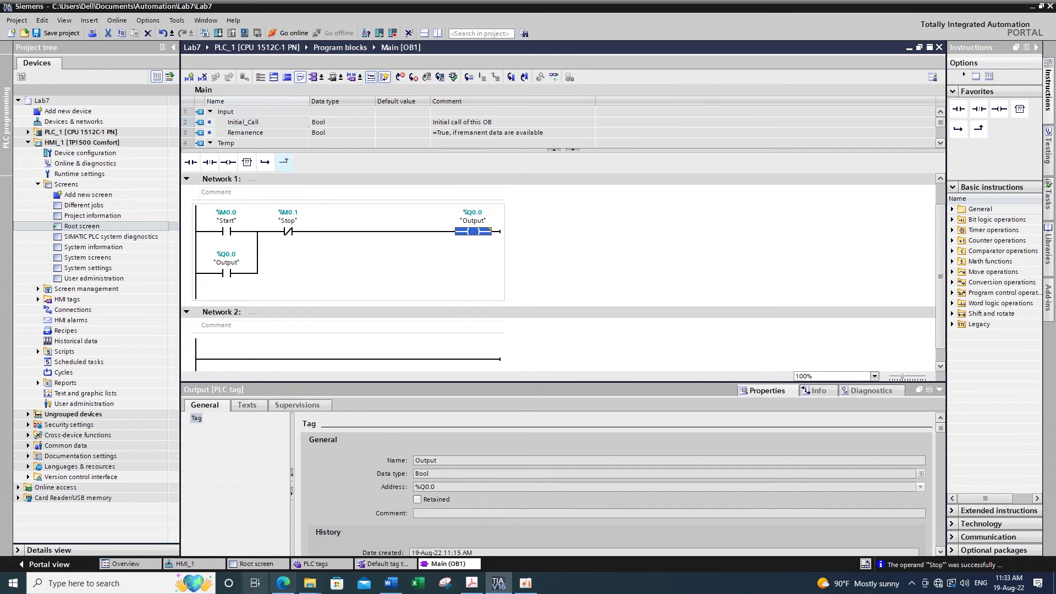
{"action": "left_click", "coordinate": [254, 563]}
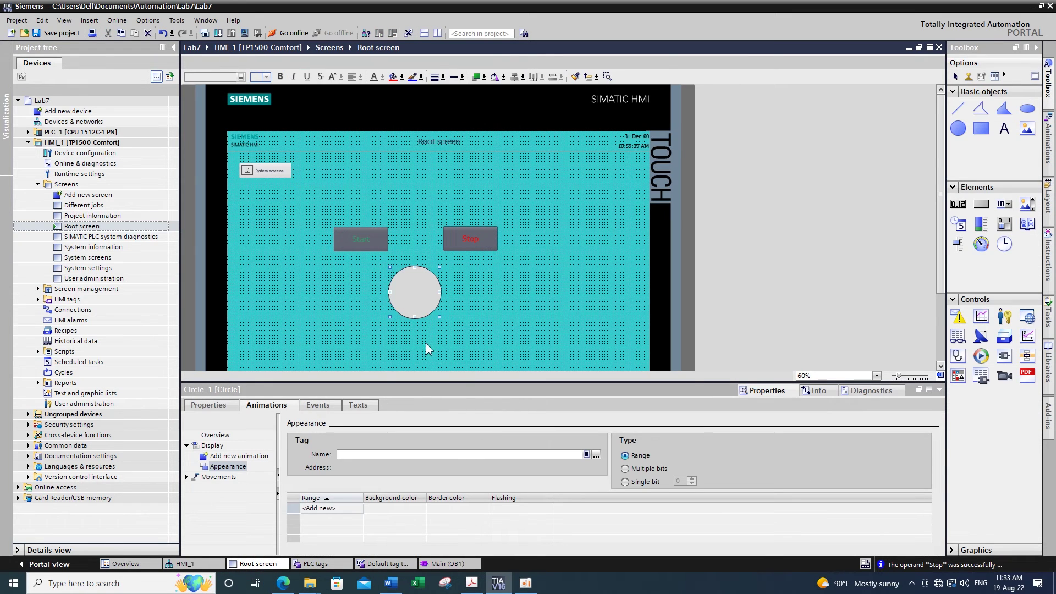
{"action": "left_click", "coordinate": [598, 455]}
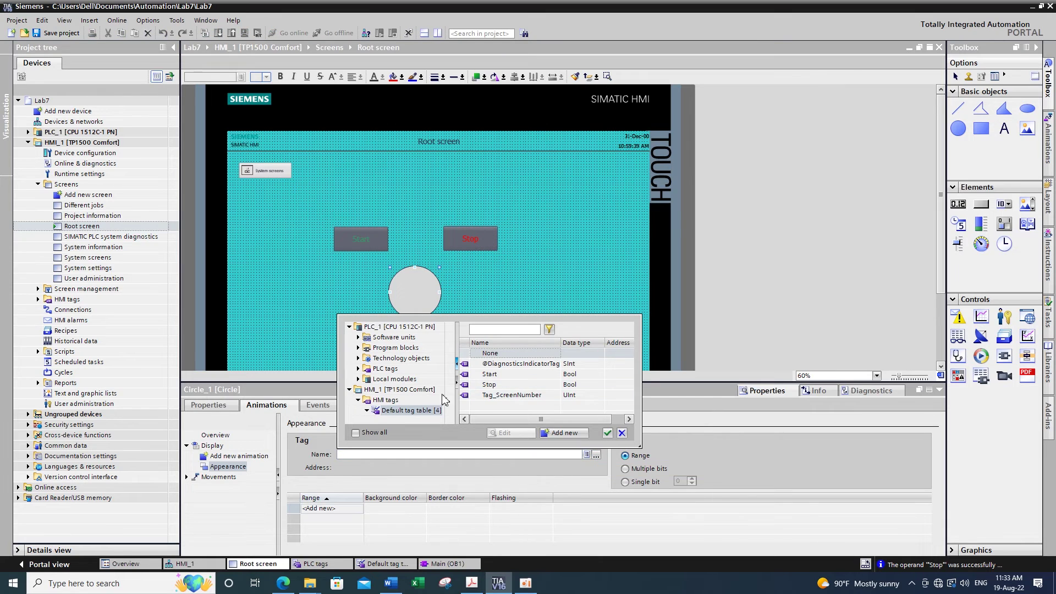
{"action": "left_click", "coordinate": [358, 368]}
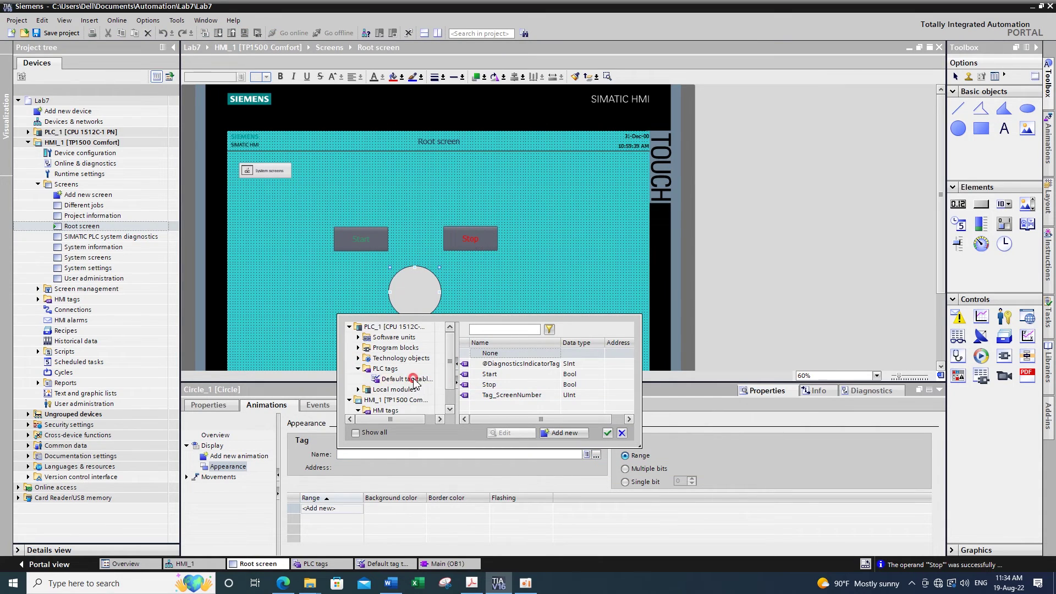
{"action": "left_click", "coordinate": [406, 379]}
{"action": "left_click", "coordinate": [509, 363]}
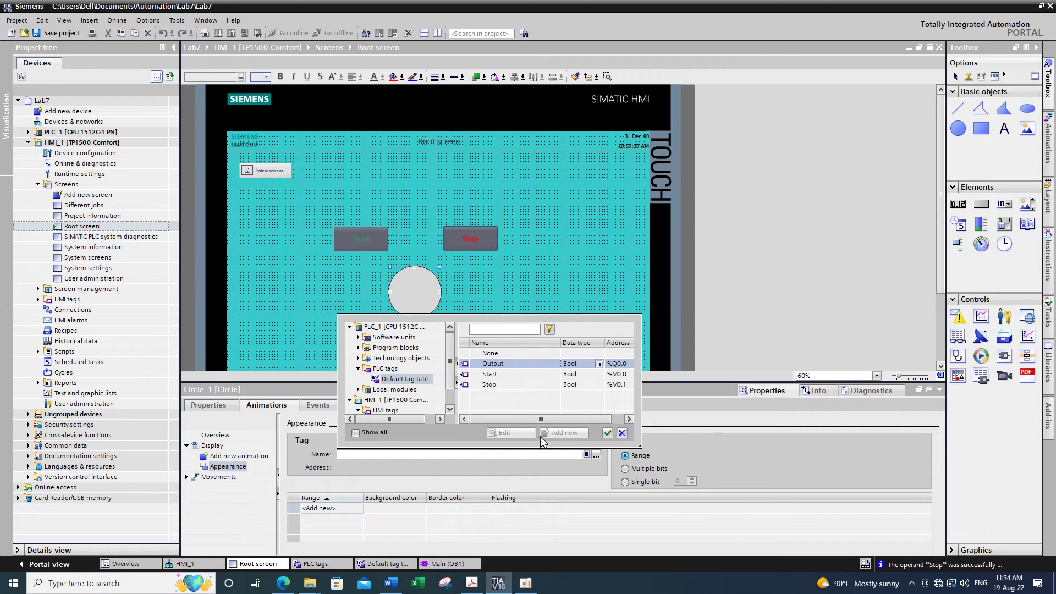
{"action": "left_click", "coordinate": [607, 433]}
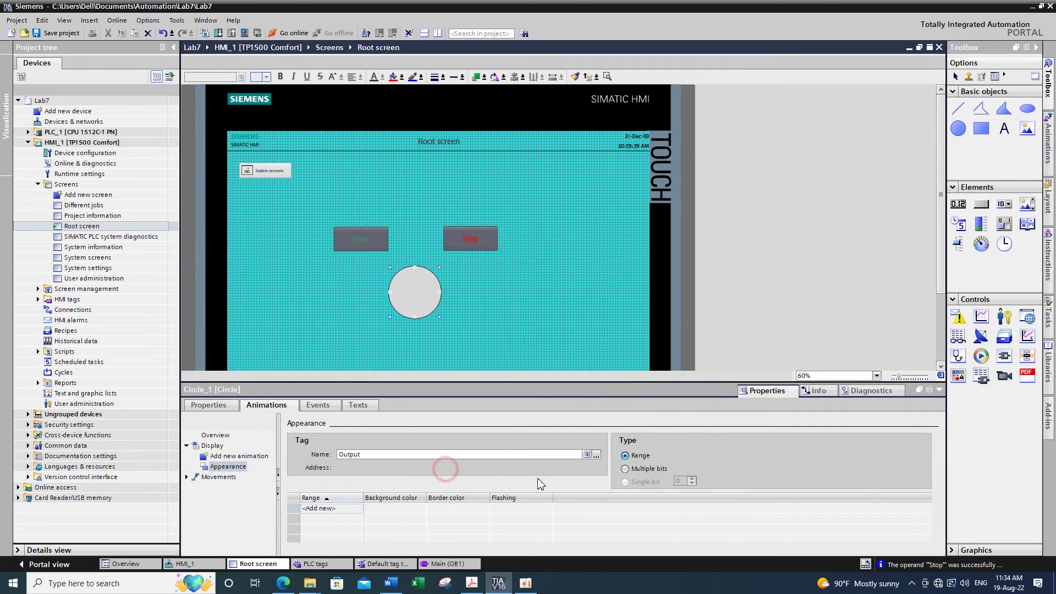
Add range 0 to the circle's Appearance animation and set its border color to red (255, 0, 0).
{"action": "left_click", "coordinate": [341, 510]}
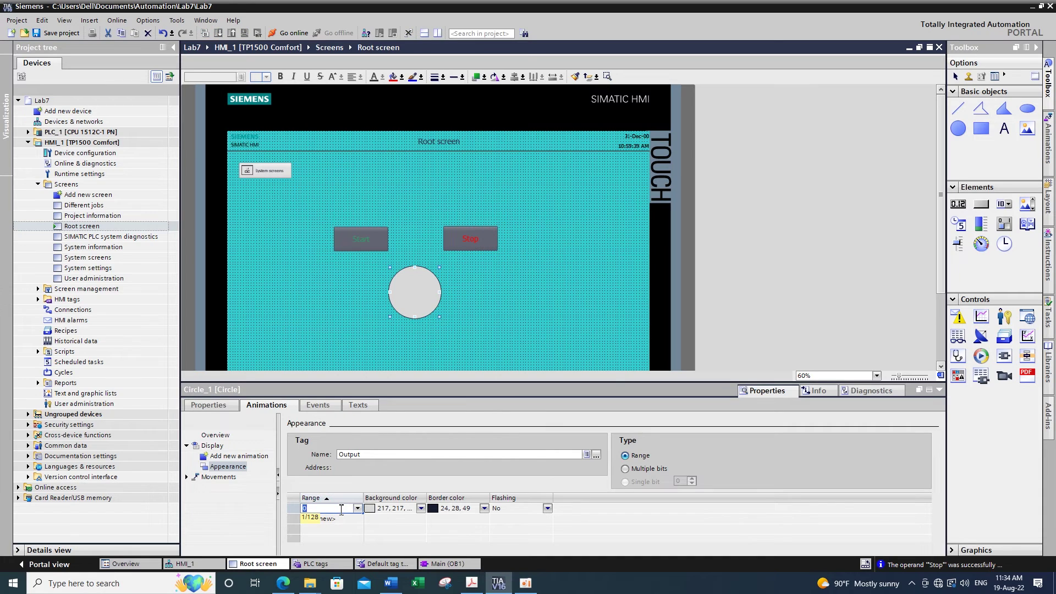
{"action": "left_click", "coordinate": [449, 468]}
{"action": "left_click", "coordinate": [487, 514]}
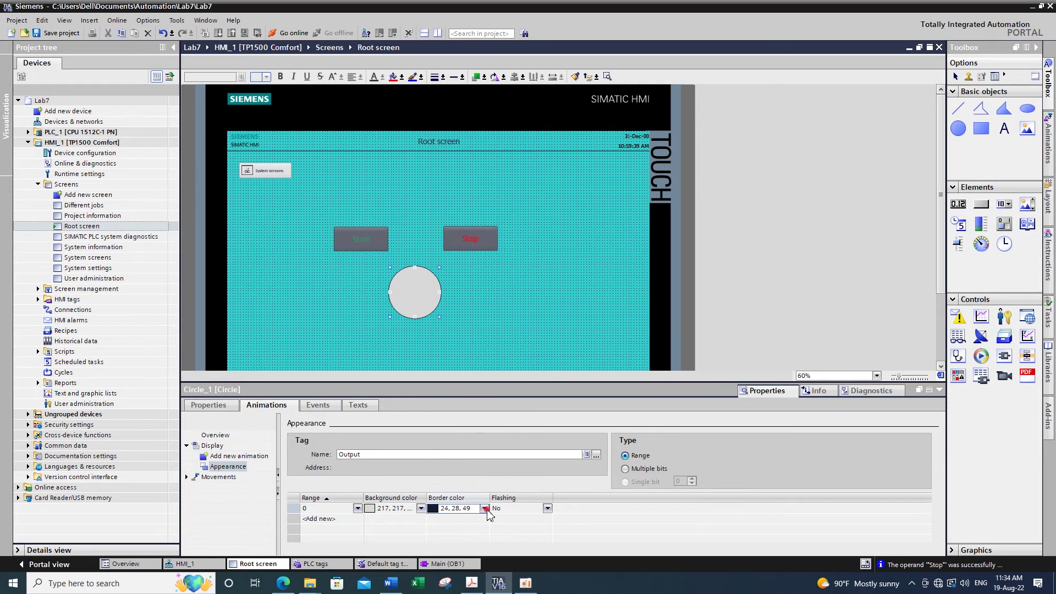
{"action": "left_click", "coordinate": [484, 509]}
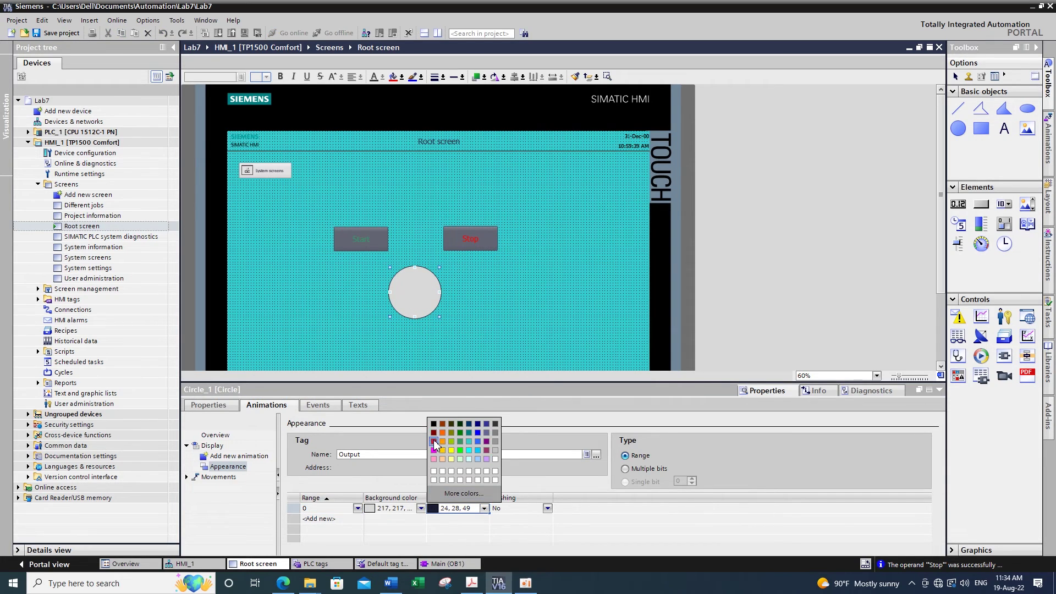
{"action": "left_click", "coordinate": [434, 441]}
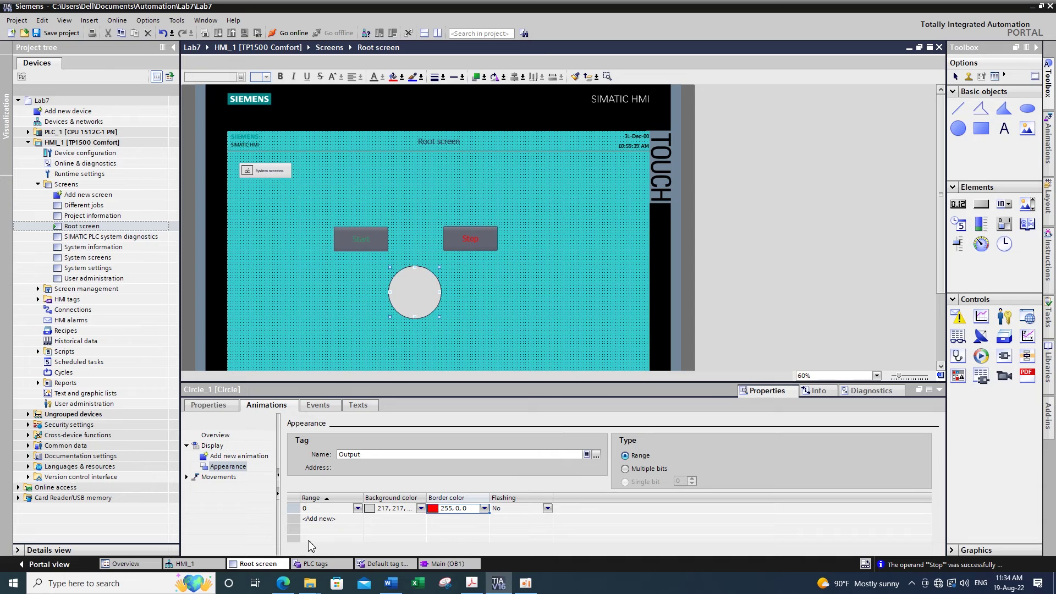
Add range 1 to the circle's Appearance animation with border color green (0, 255, 0) and flashing set to Yes.
{"action": "left_click", "coordinate": [339, 519]}
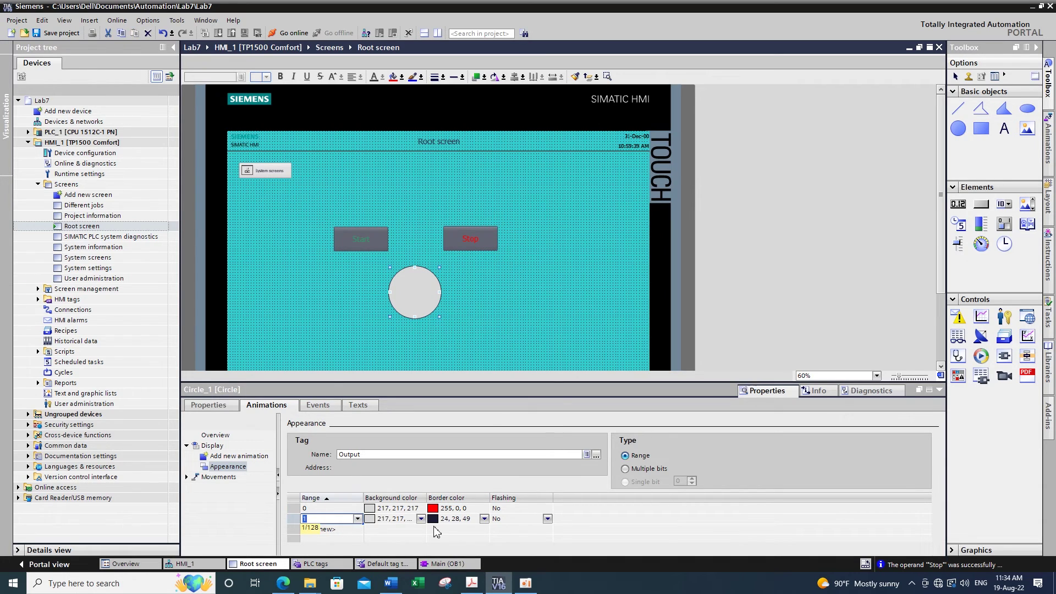
{"action": "left_click", "coordinate": [409, 530]}
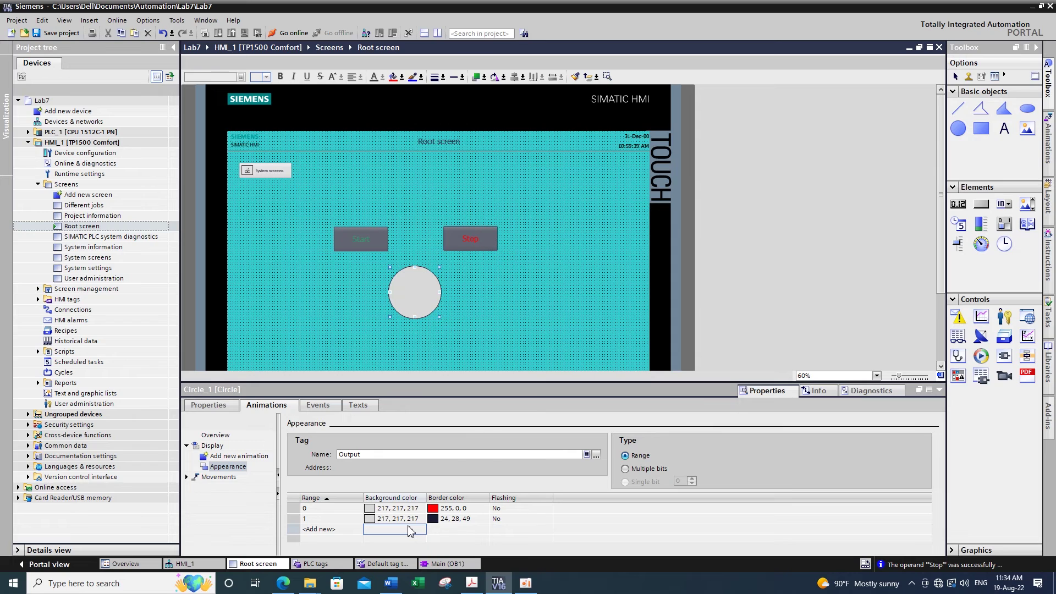
{"action": "left_click", "coordinate": [465, 519]}
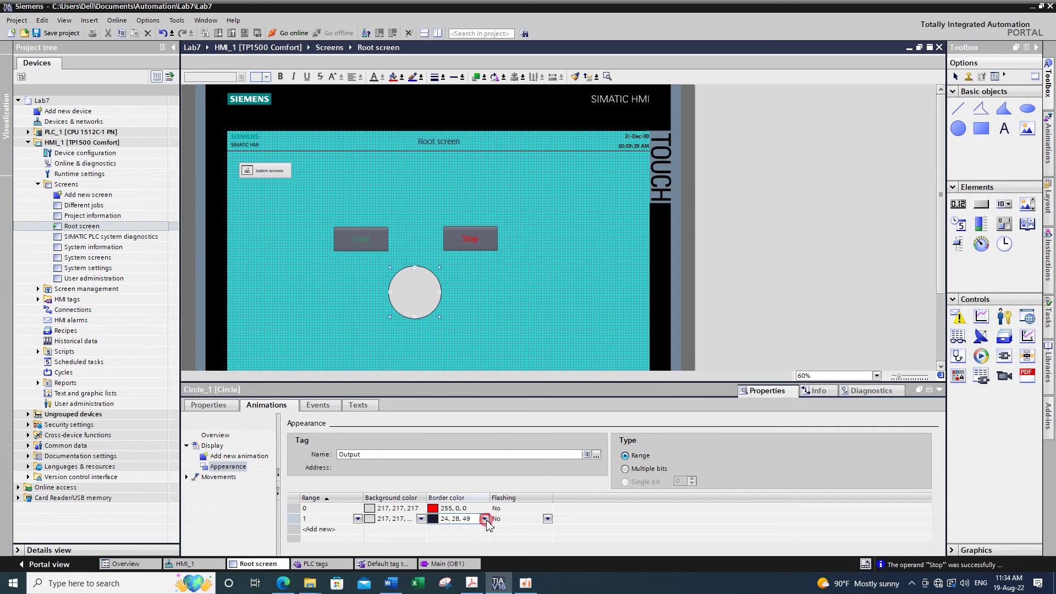
{"action": "left_click", "coordinate": [484, 519]}
{"action": "left_click", "coordinate": [460, 461]}
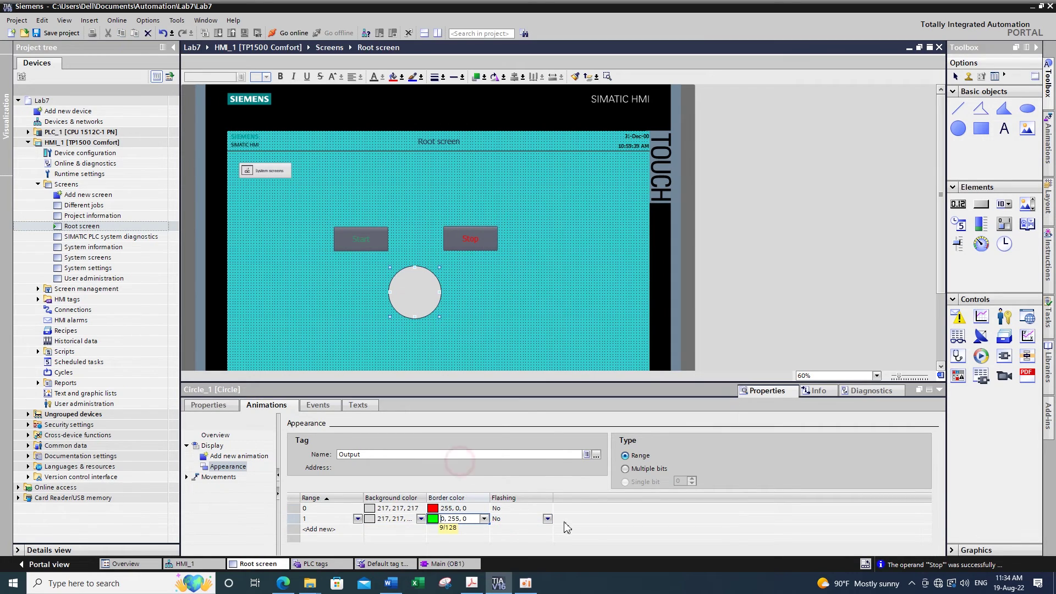
{"action": "left_click", "coordinate": [507, 519]}
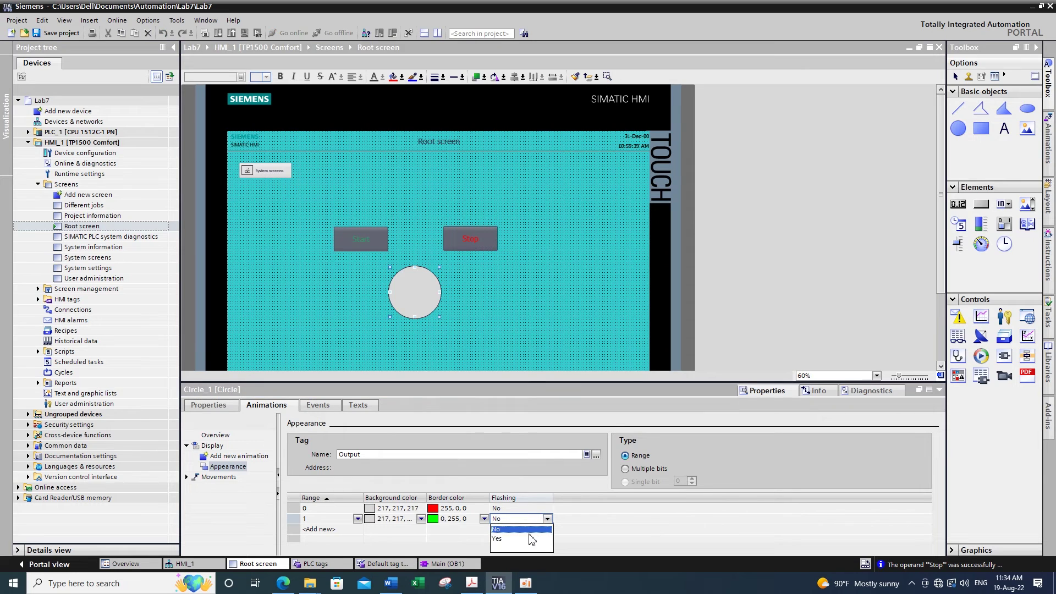
{"action": "left_click", "coordinate": [531, 539]}
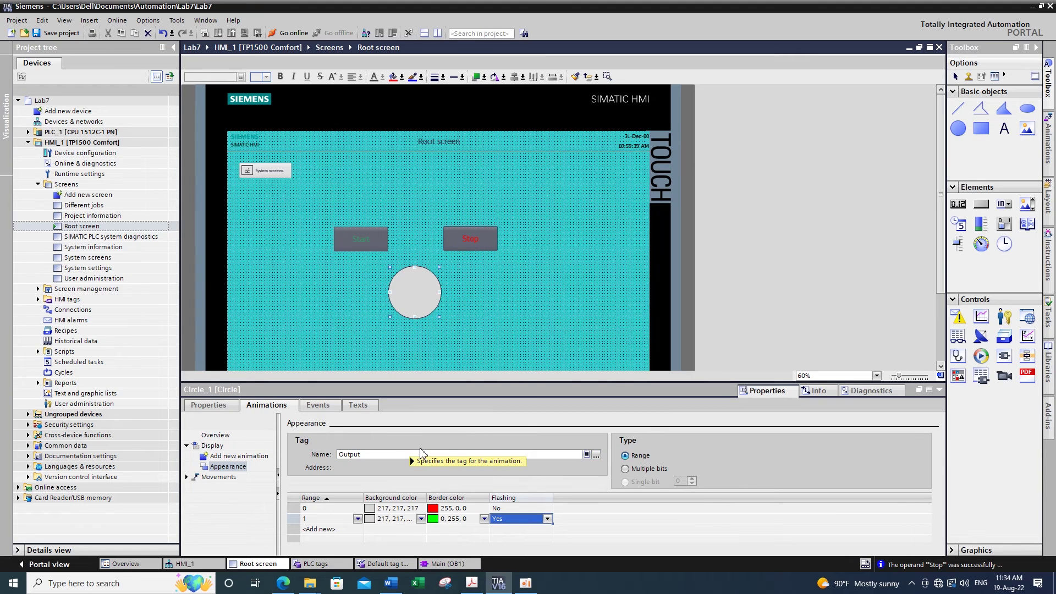
Review the Start, Stop and Output latch logic in Network 1 of Main [OB1] and return to the Root screen.
{"action": "left_click", "coordinate": [429, 564]}
{"action": "right_click", "coordinate": [253, 234]}
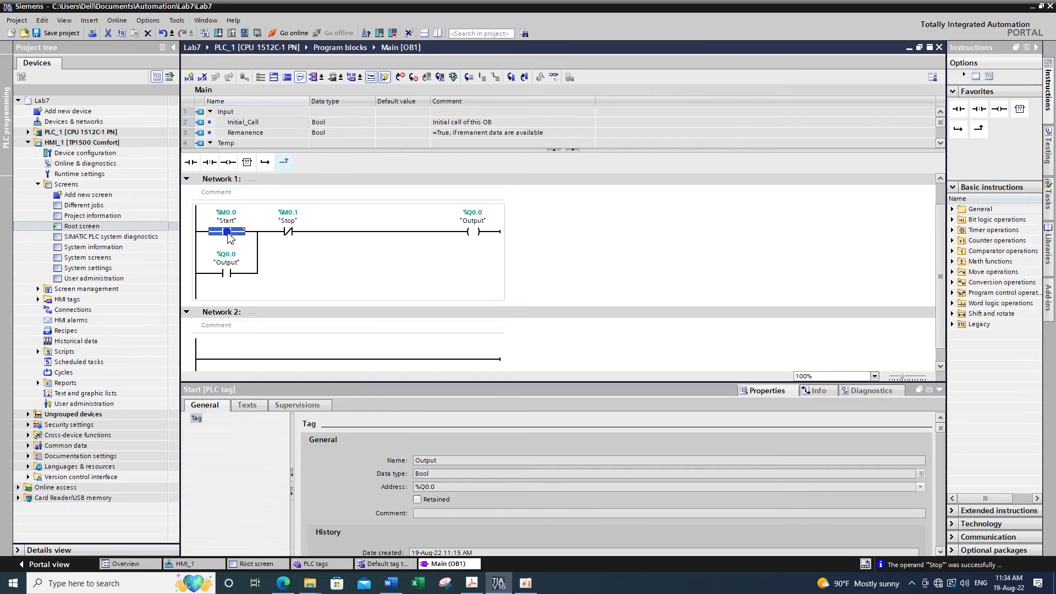
{"action": "left_click", "coordinate": [426, 282]}
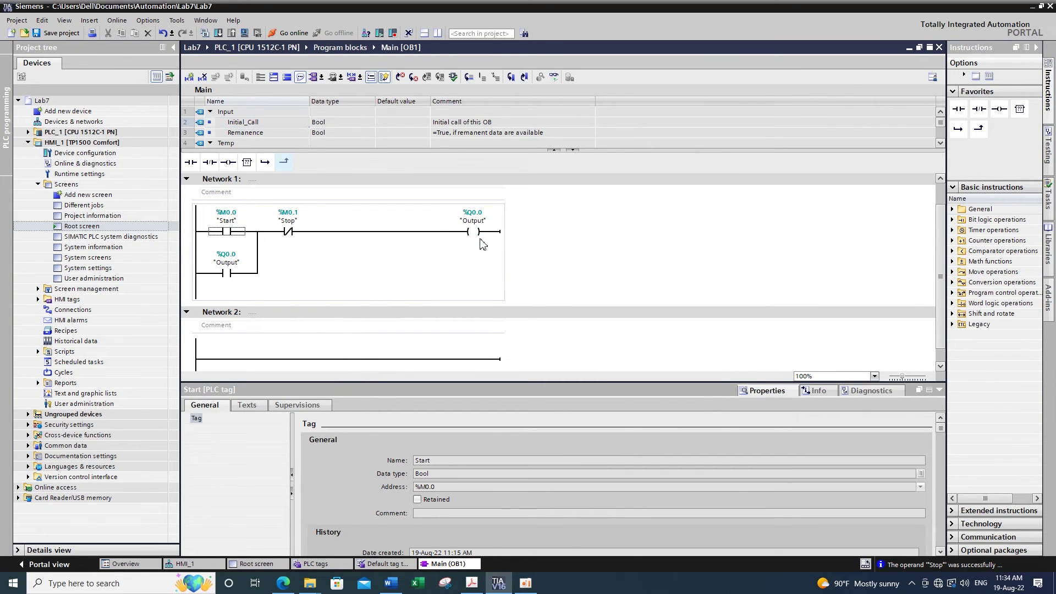
{"action": "left_click", "coordinate": [559, 245]}
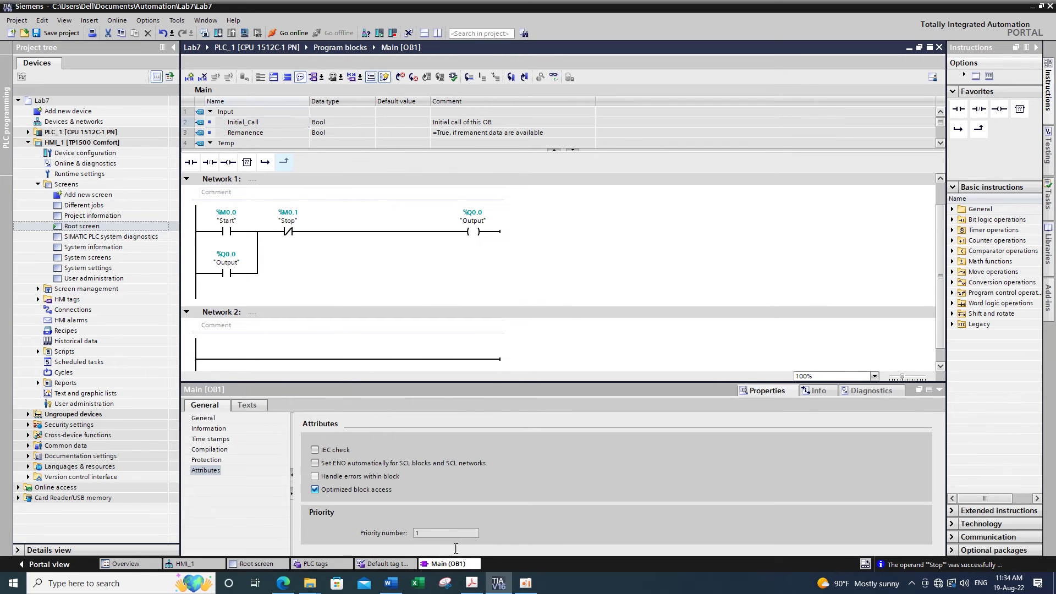
{"action": "left_click", "coordinate": [265, 565]}
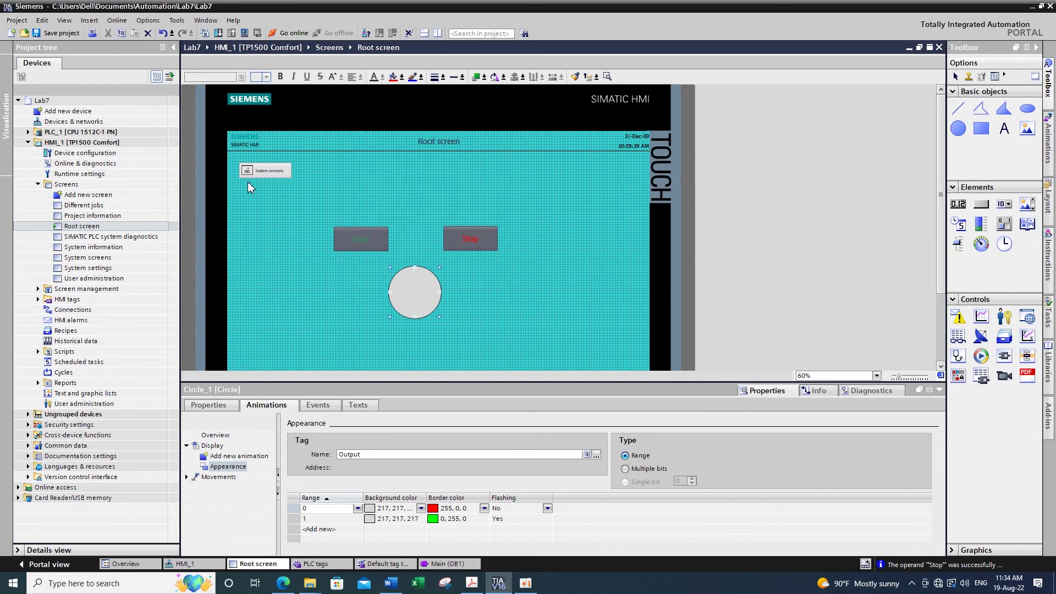
Expand PLC_1 [CPU 1512C-1 PN] in the project and go online with it.
{"action": "left_click", "coordinate": [28, 132]}
{"action": "left_click", "coordinate": [69, 133]}
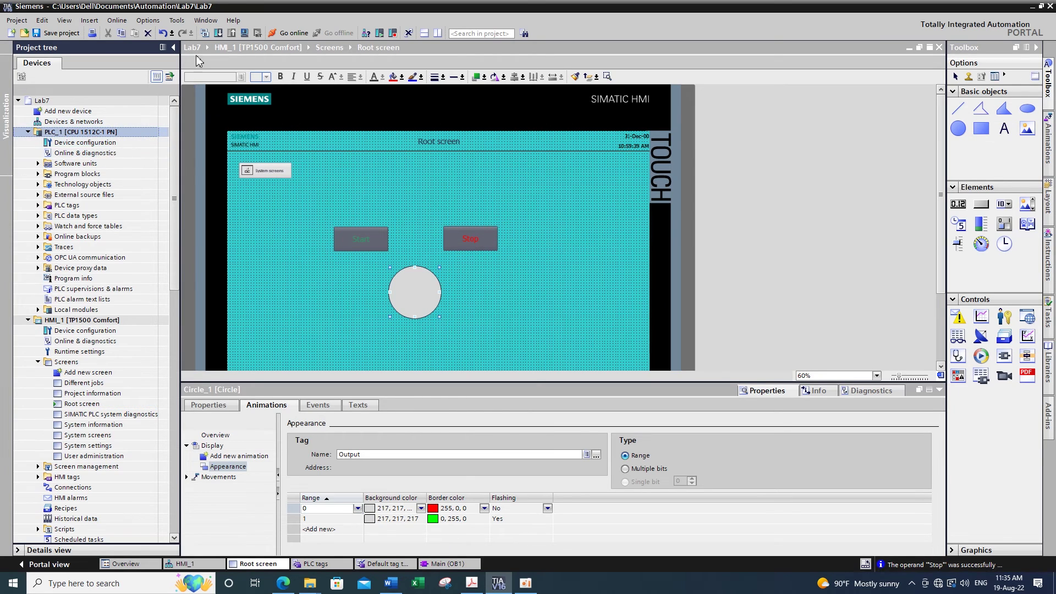
{"action": "left_click", "coordinate": [277, 33]}
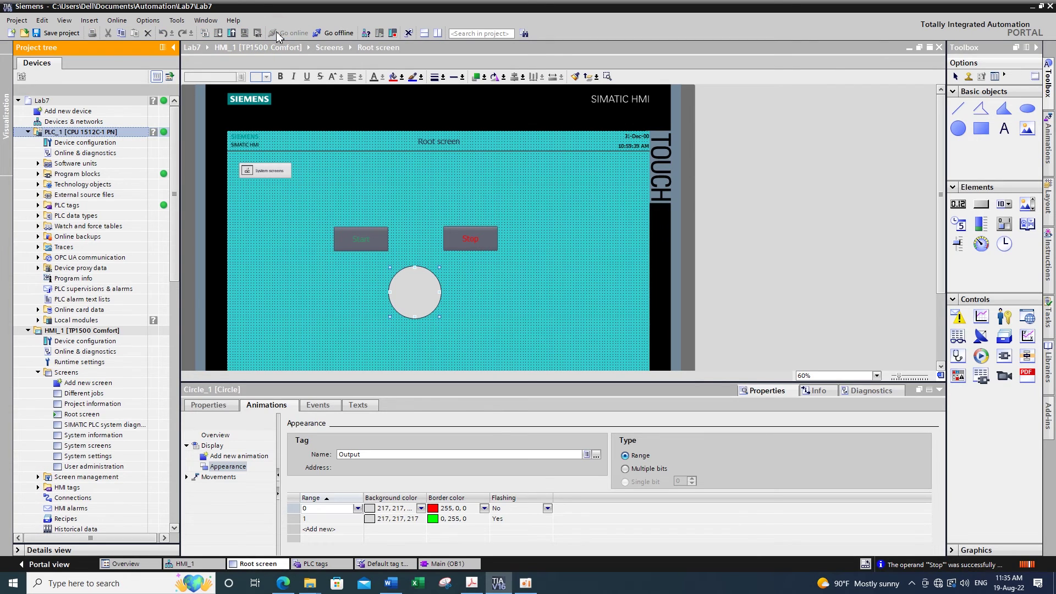
Start the extended download of HMI_1 and search for compatible devices over PN/IE_1, targeting the TP1500 Comfort panel.
{"action": "left_click", "coordinate": [82, 330]}
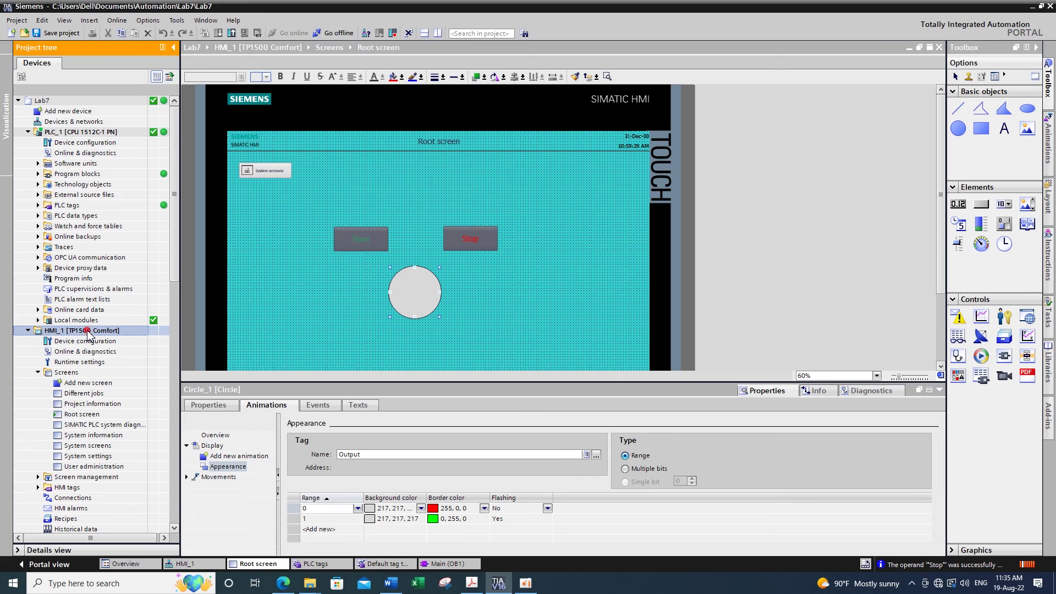
{"action": "left_click", "coordinate": [215, 34]}
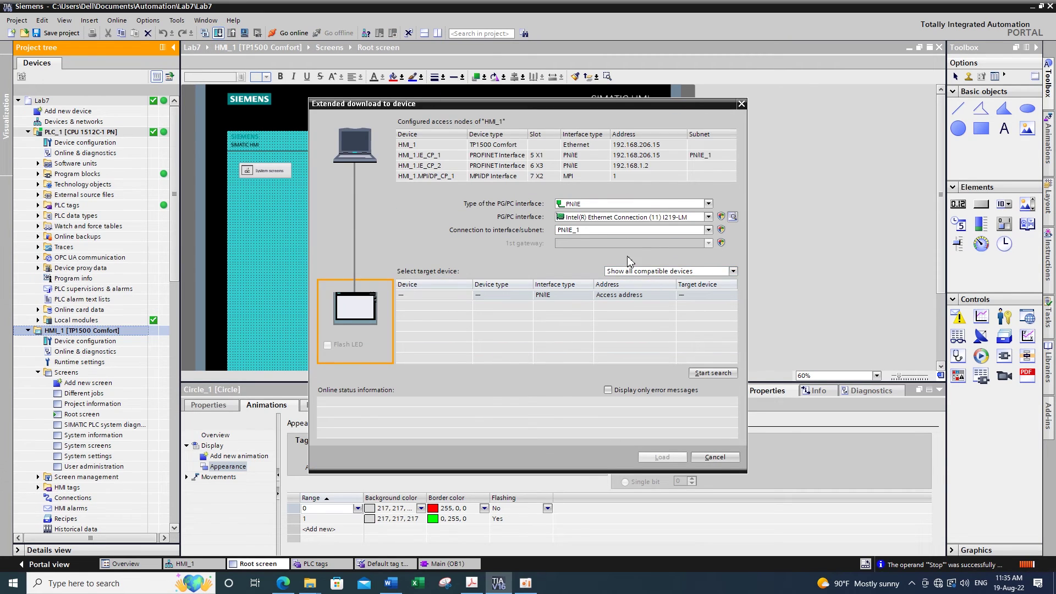
{"action": "left_click", "coordinate": [715, 374]}
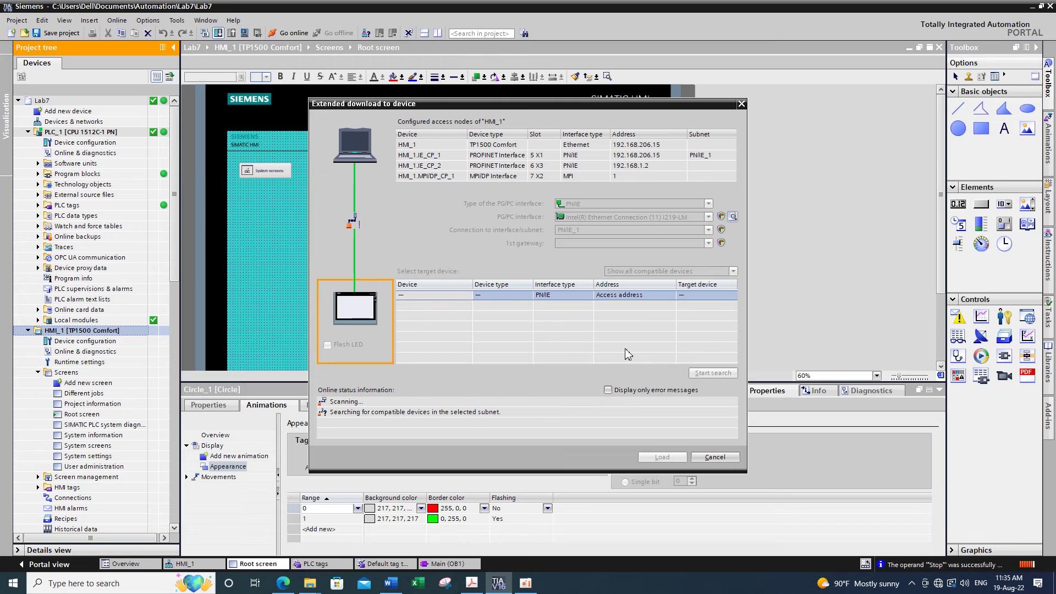
{"action": "left_click", "coordinate": [505, 305]}
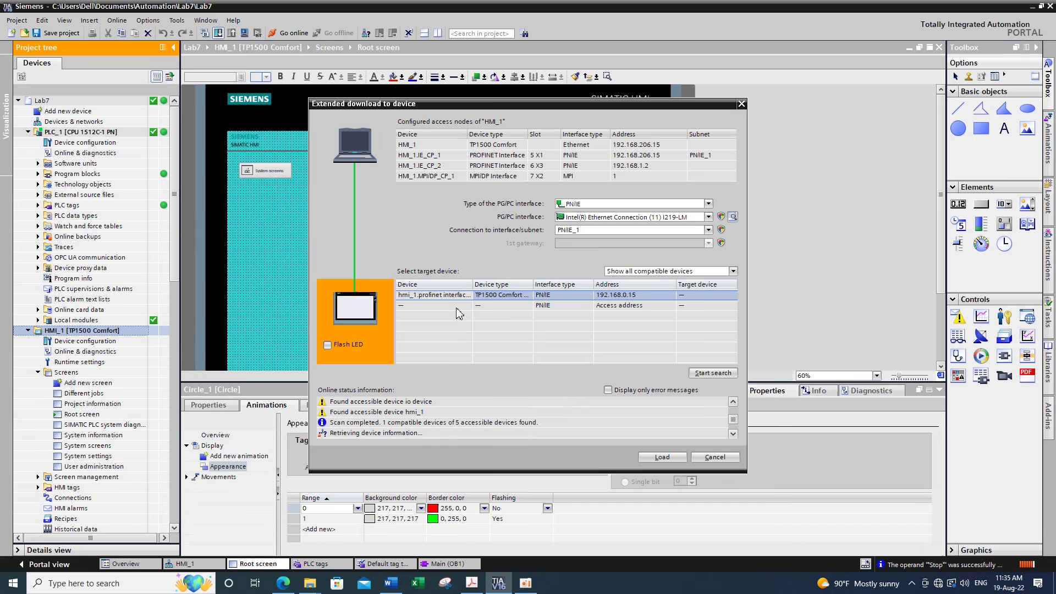
Load HMI_1 to the TP1500 Comfort panel with Overwrite all enabled in the load preview.
{"action": "left_click", "coordinate": [660, 458]}
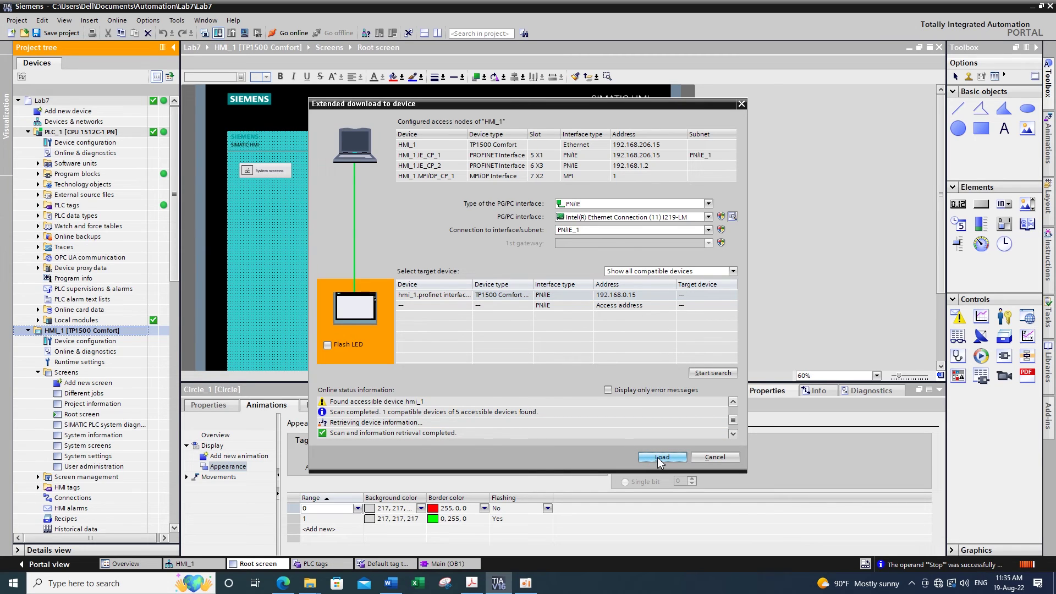
{"action": "left_click", "coordinate": [659, 458]}
{"action": "left_click", "coordinate": [667, 457]}
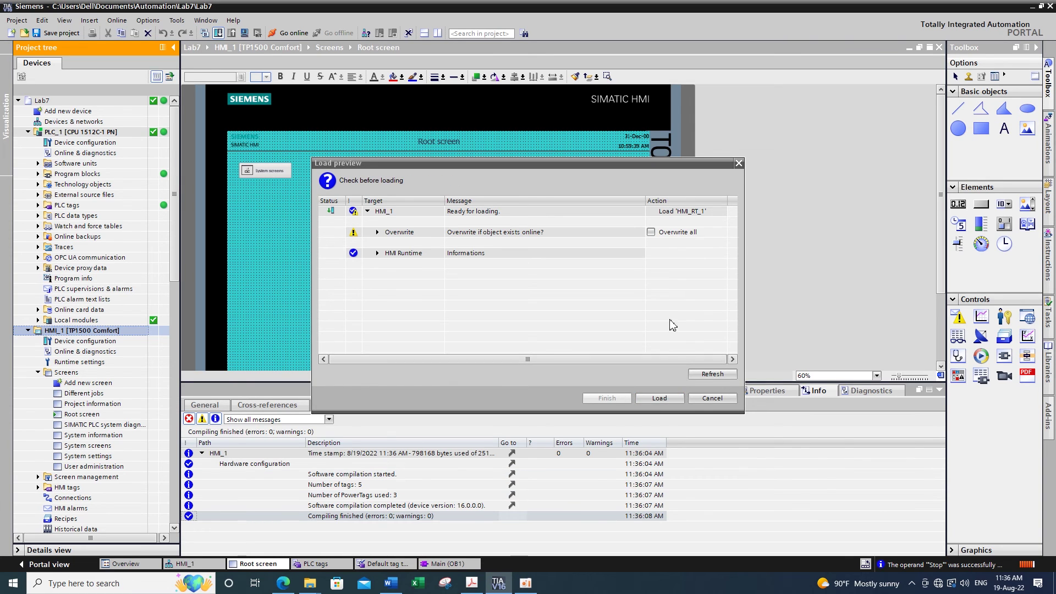
{"action": "left_click", "coordinate": [651, 232]}
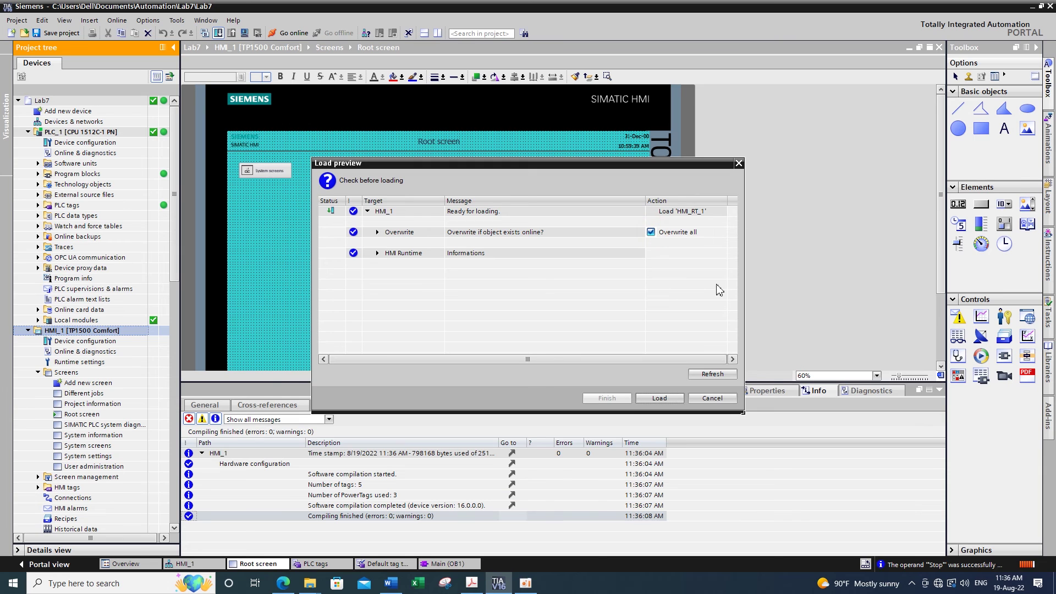
{"action": "left_click", "coordinate": [659, 398]}
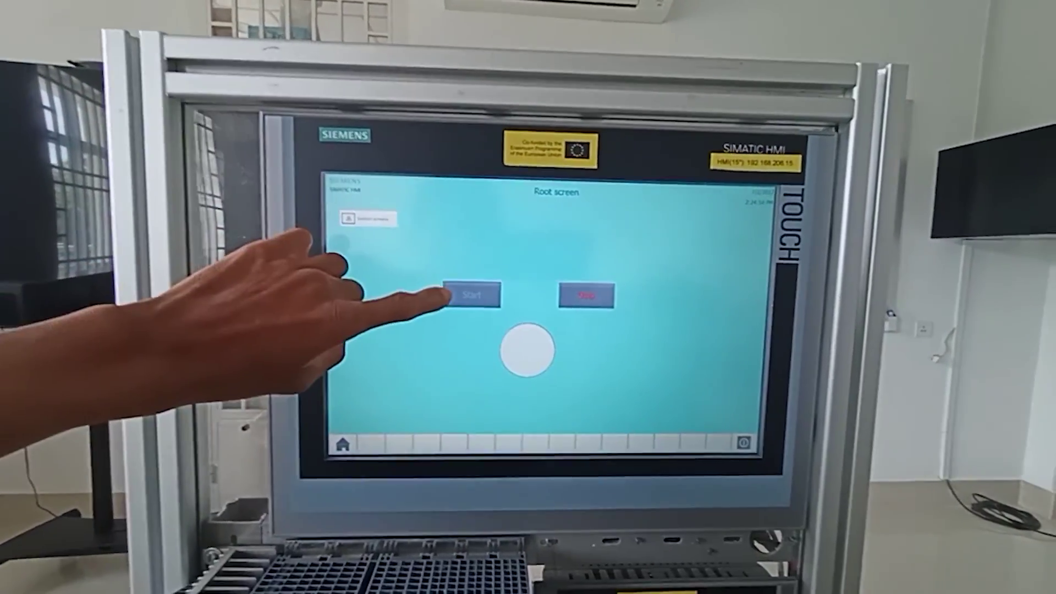
{"action": "left_click", "coordinate": [459, 295]}
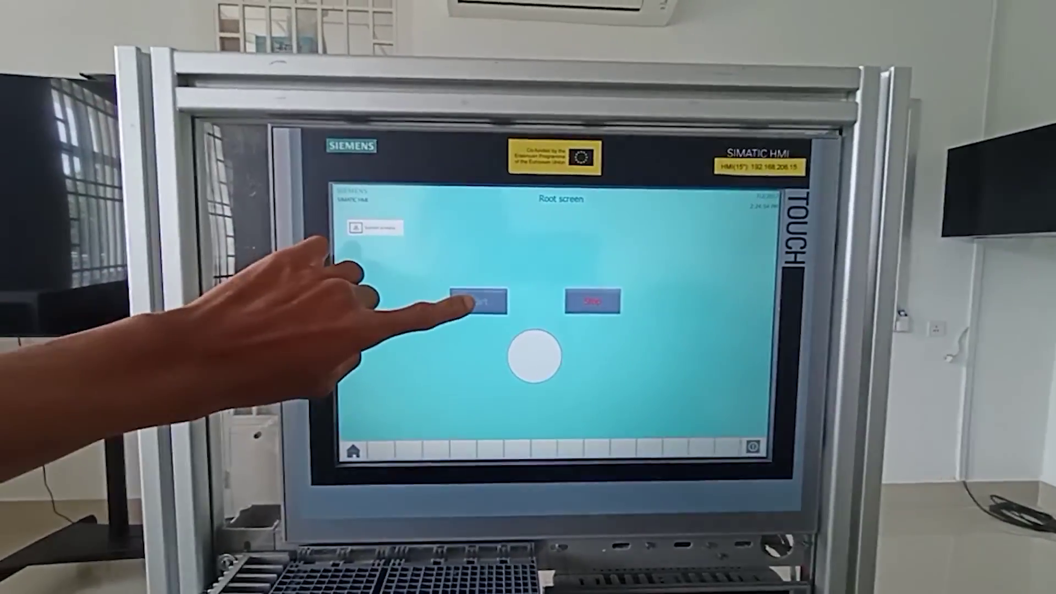